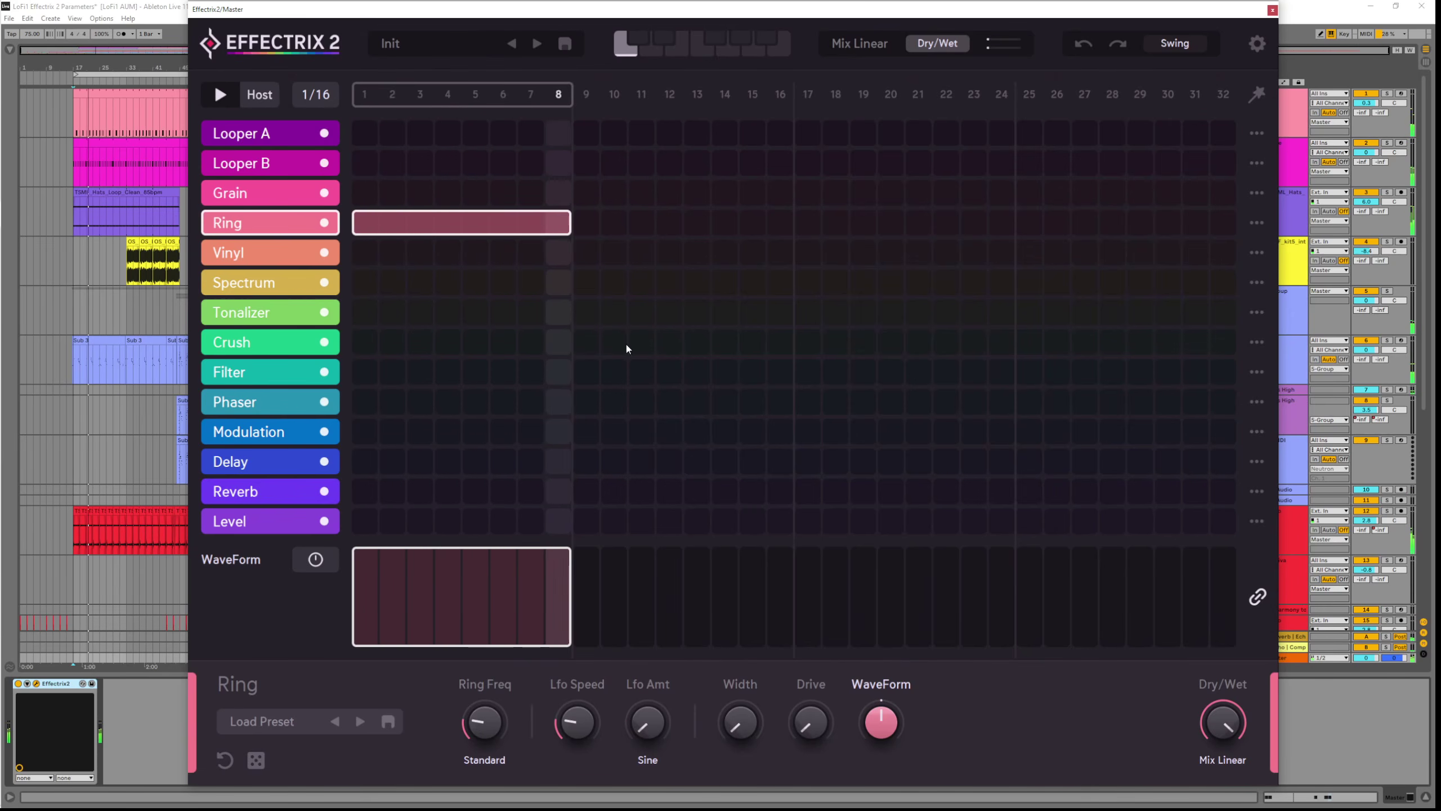
Adjust the Ring effect's Ring Freq and switch its frequency mode to High Quality
{"action": "mouse_move", "coordinate": [474, 741]}
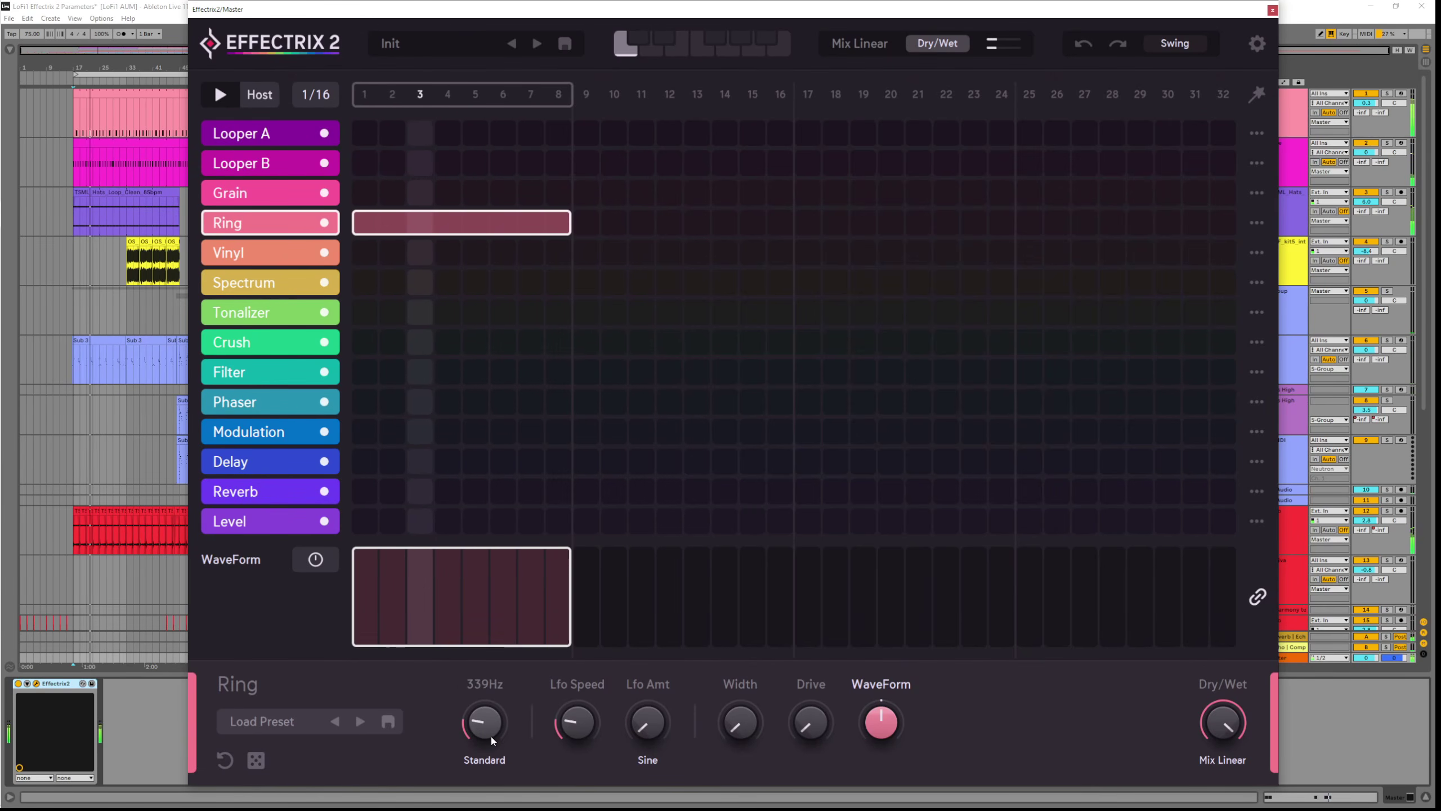
{"action": "mouse_move", "coordinate": [490, 732]}
{"action": "left_mouse_down"}
{"action": "mouse_move", "coordinate": [455, 639]}
{"action": "mouse_move", "coordinate": [487, 738]}
{"action": "mouse_move", "coordinate": [469, 629]}
{"action": "mouse_move", "coordinate": [486, 740]}
{"action": "mouse_move", "coordinate": [479, 694]}
{"action": "mouse_move", "coordinate": [486, 706]}
{"action": "left_mouse_up"}
{"action": "left_click", "coordinate": [489, 763]}
{"action": "left_click", "coordinate": [550, 770]}
Set the Ring Freq mode to Standard and lower the ring frequency to near the bottom of its range
{"action": "left_click", "coordinate": [510, 762]}
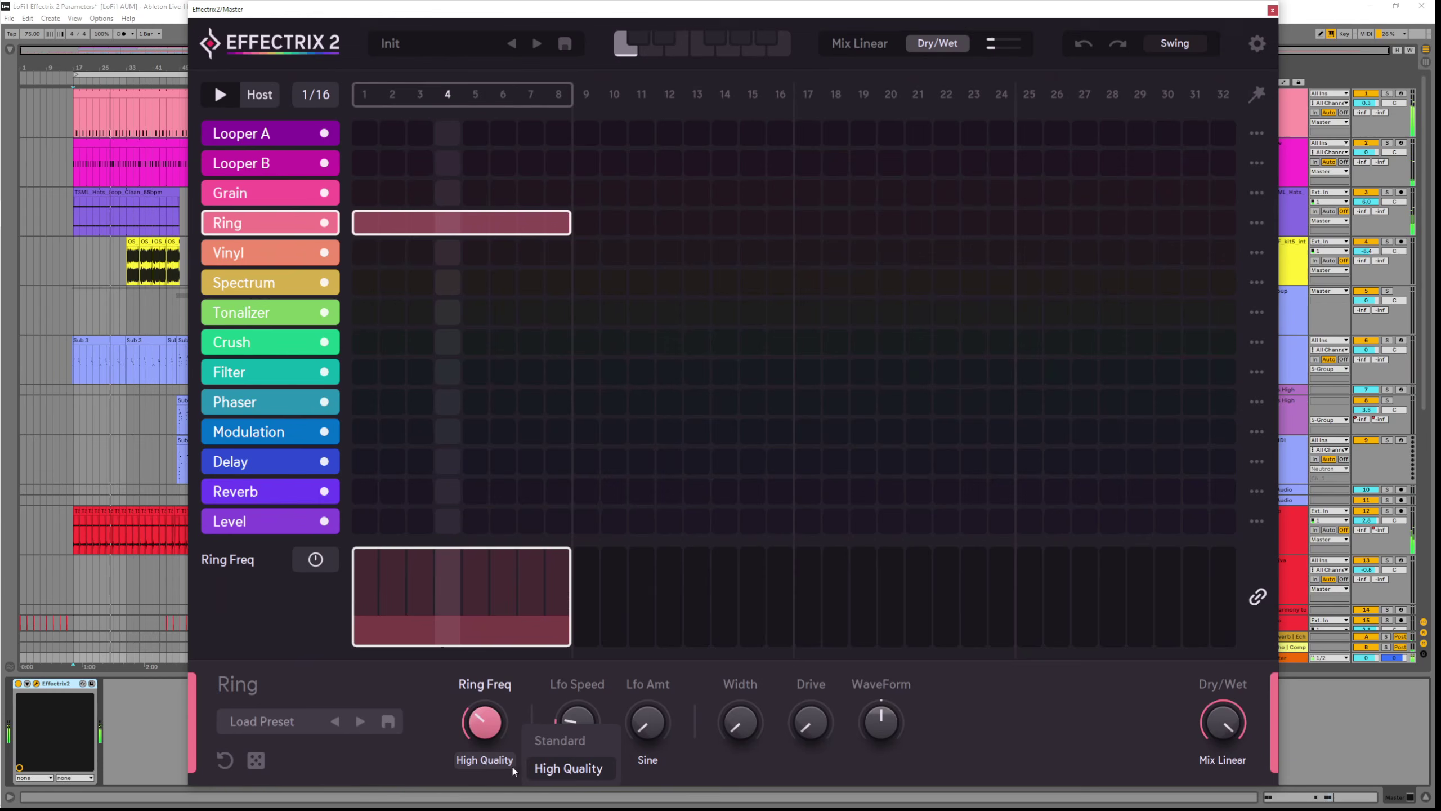
{"action": "left_click", "coordinate": [555, 741]}
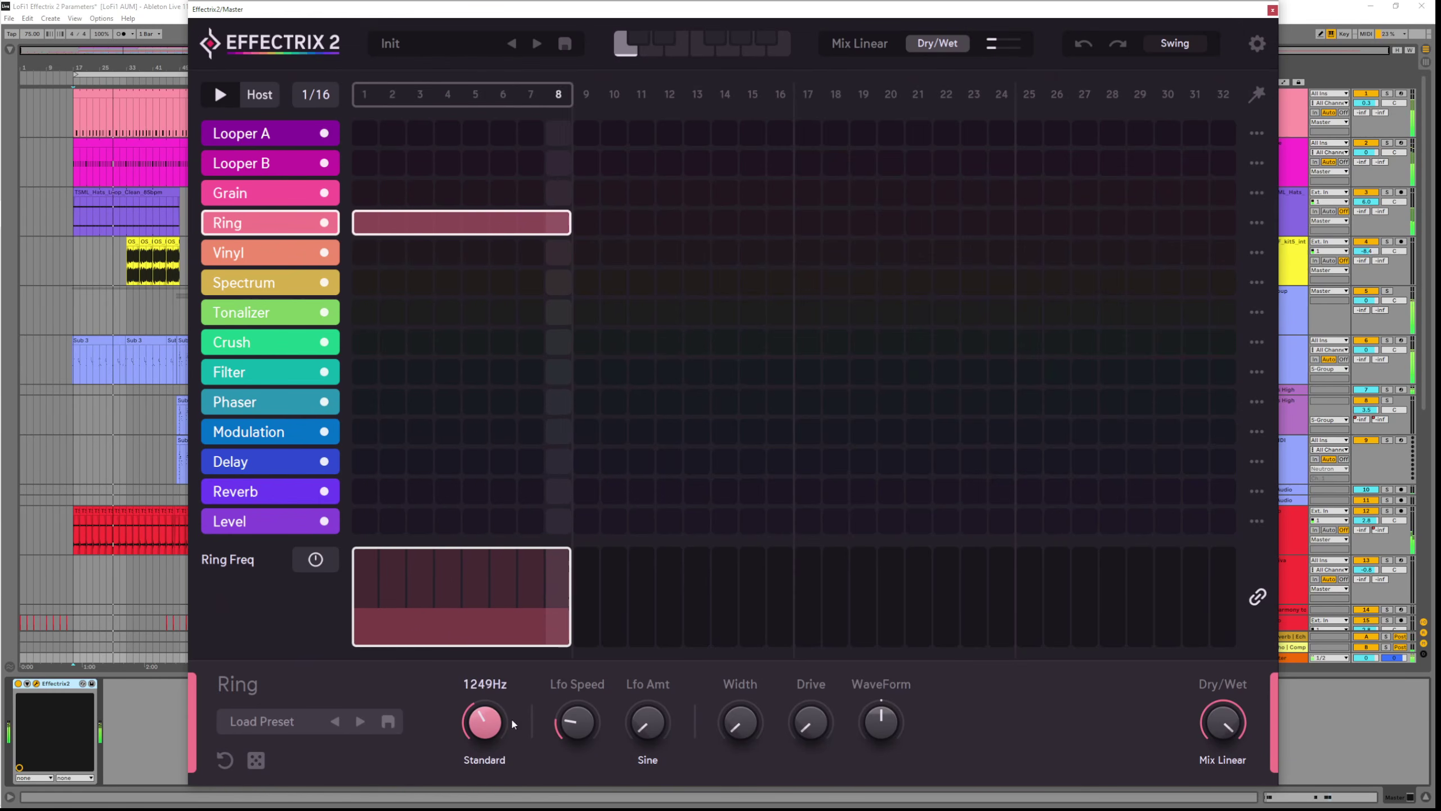
{"action": "left_click_drag", "start_coordinate": [484, 720], "coordinate": [488, 733]}
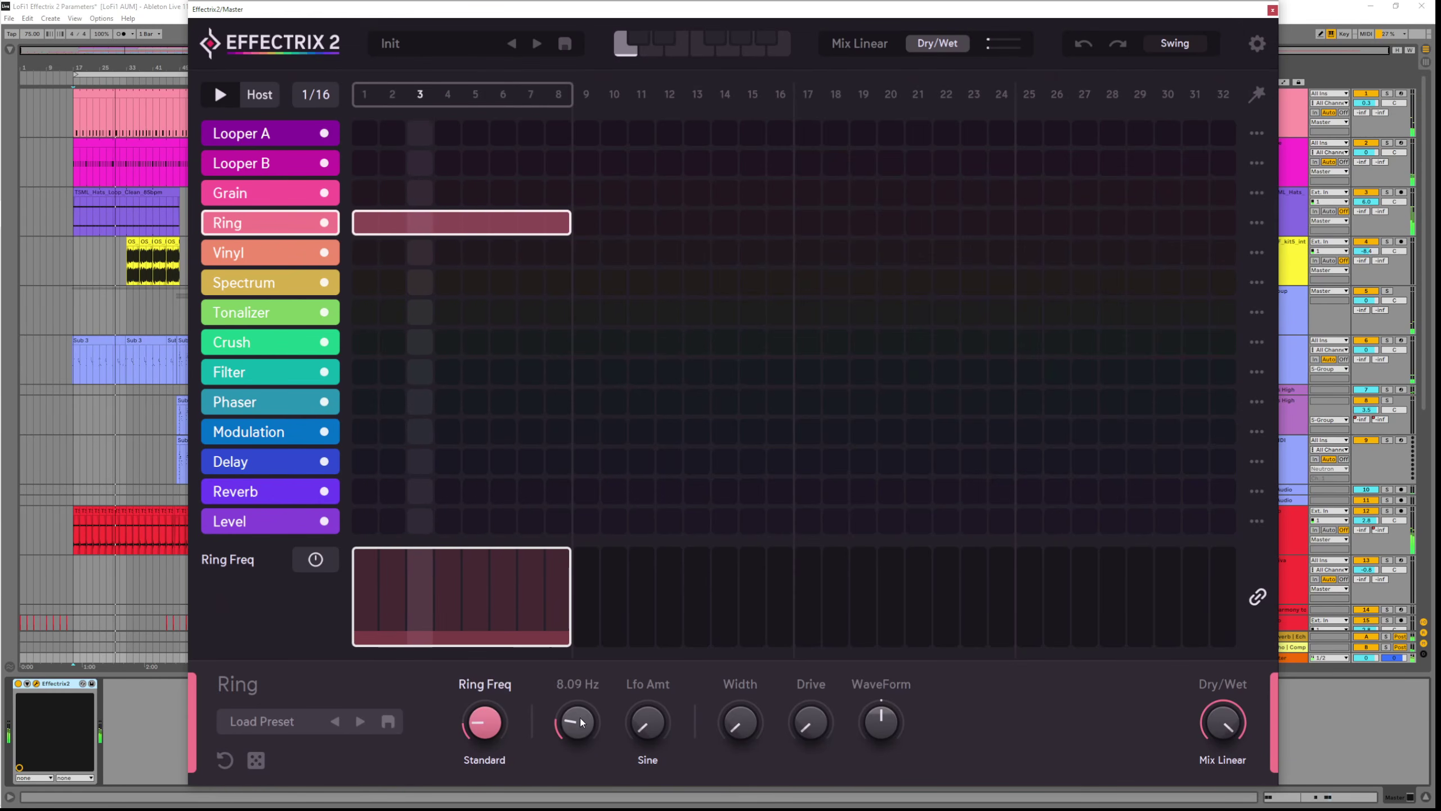
Choose Sine as the Ring LFO shape and raise the Lfo Amt to about halfway
{"action": "mouse_move", "coordinate": [917, 54]}
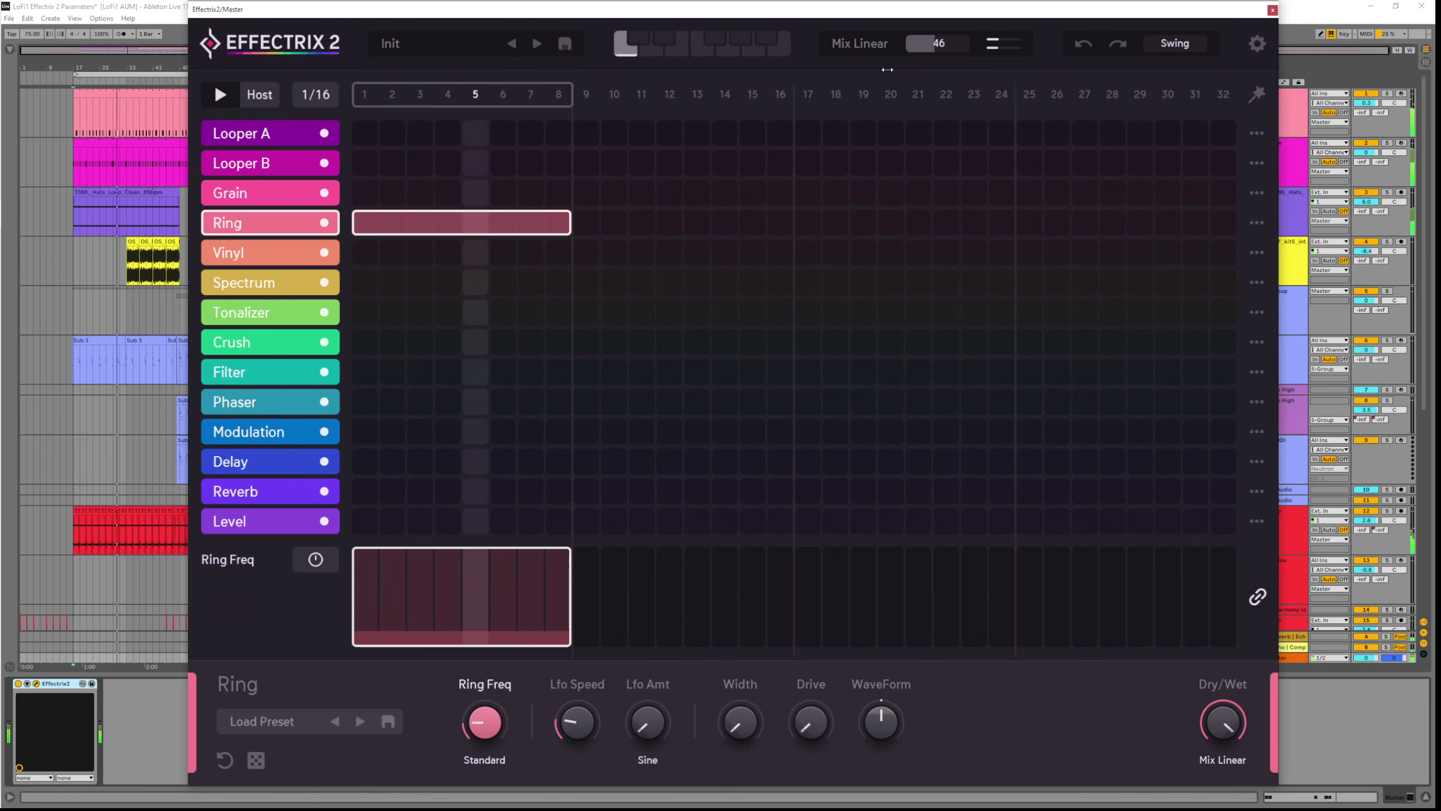
{"action": "mouse_move", "coordinate": [595, 721]}
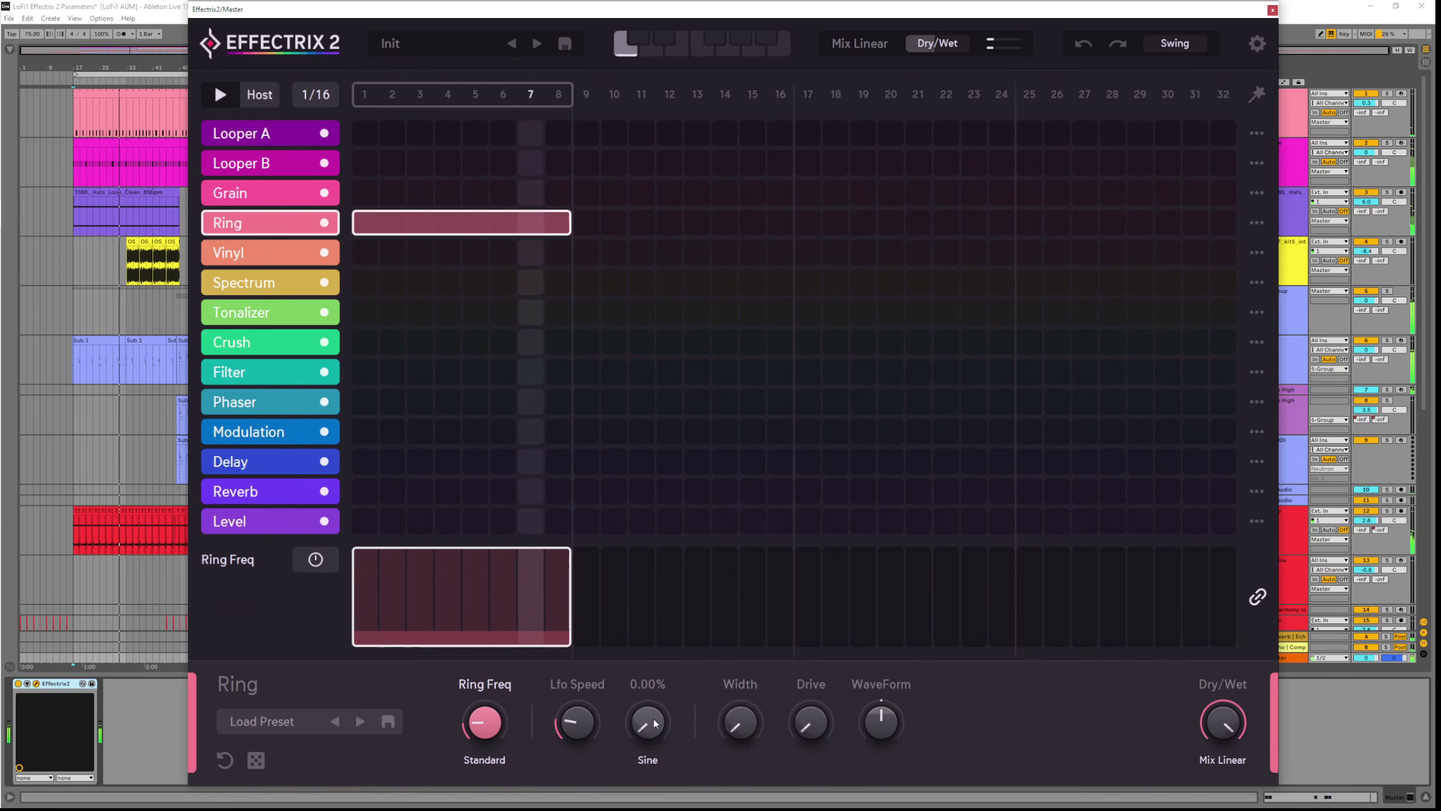
{"action": "left_click", "coordinate": [656, 761]}
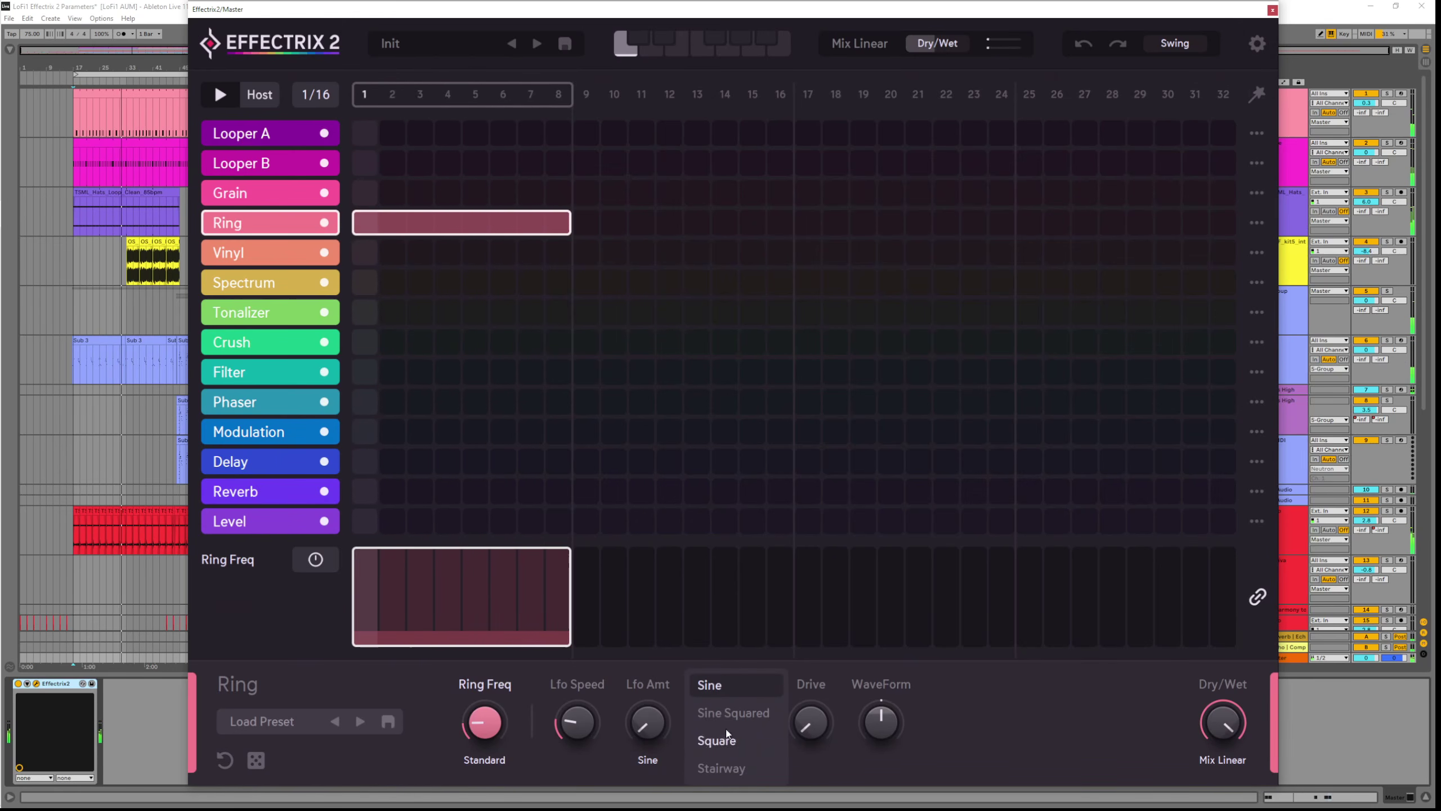
{"action": "left_click", "coordinate": [727, 687]}
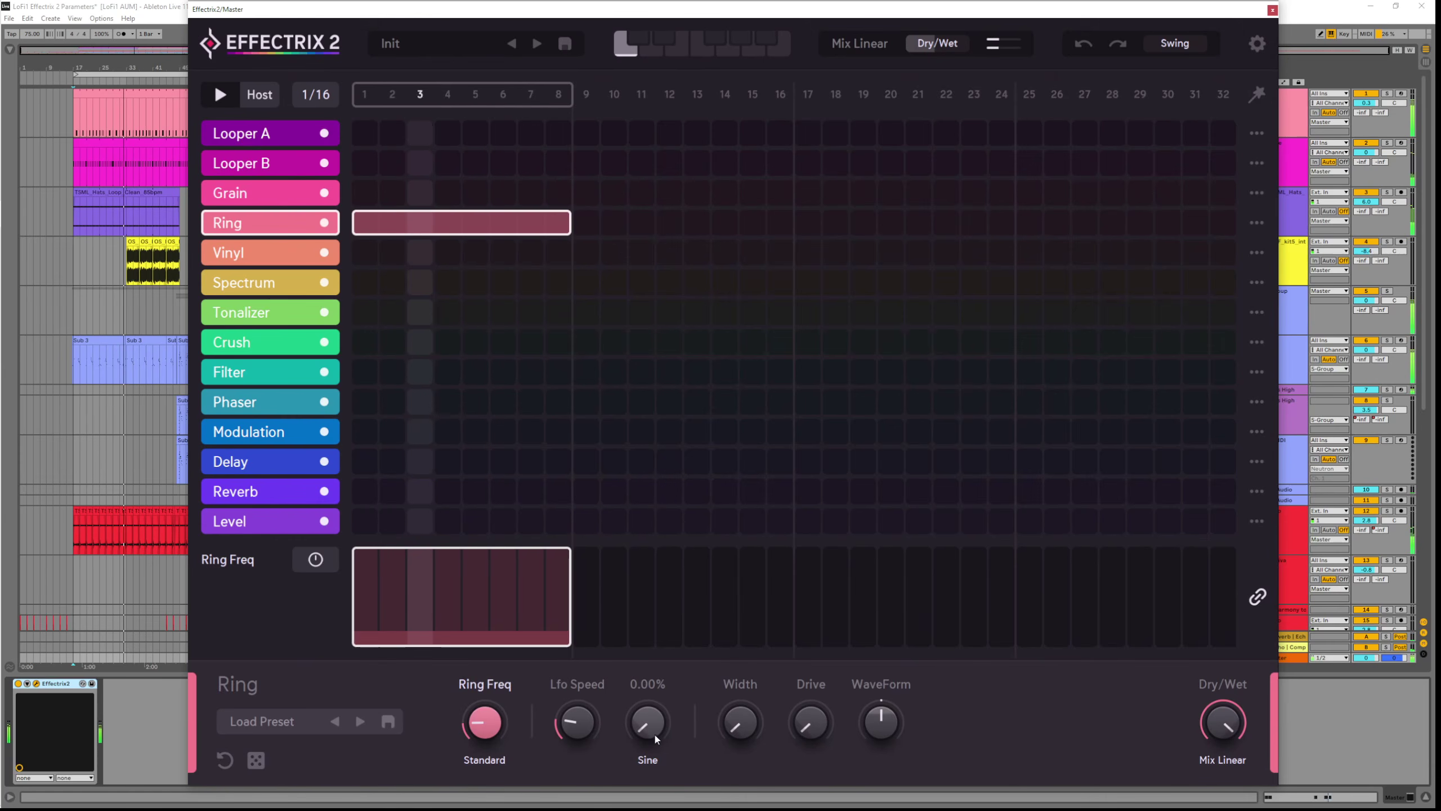
{"action": "left_click_drag", "start_coordinate": [655, 734], "coordinate": [653, 676]}
Set the Ring Freq to about 1060 Hz and lower the Lfo Amt to about 42%
{"action": "left_click", "coordinate": [481, 731]}
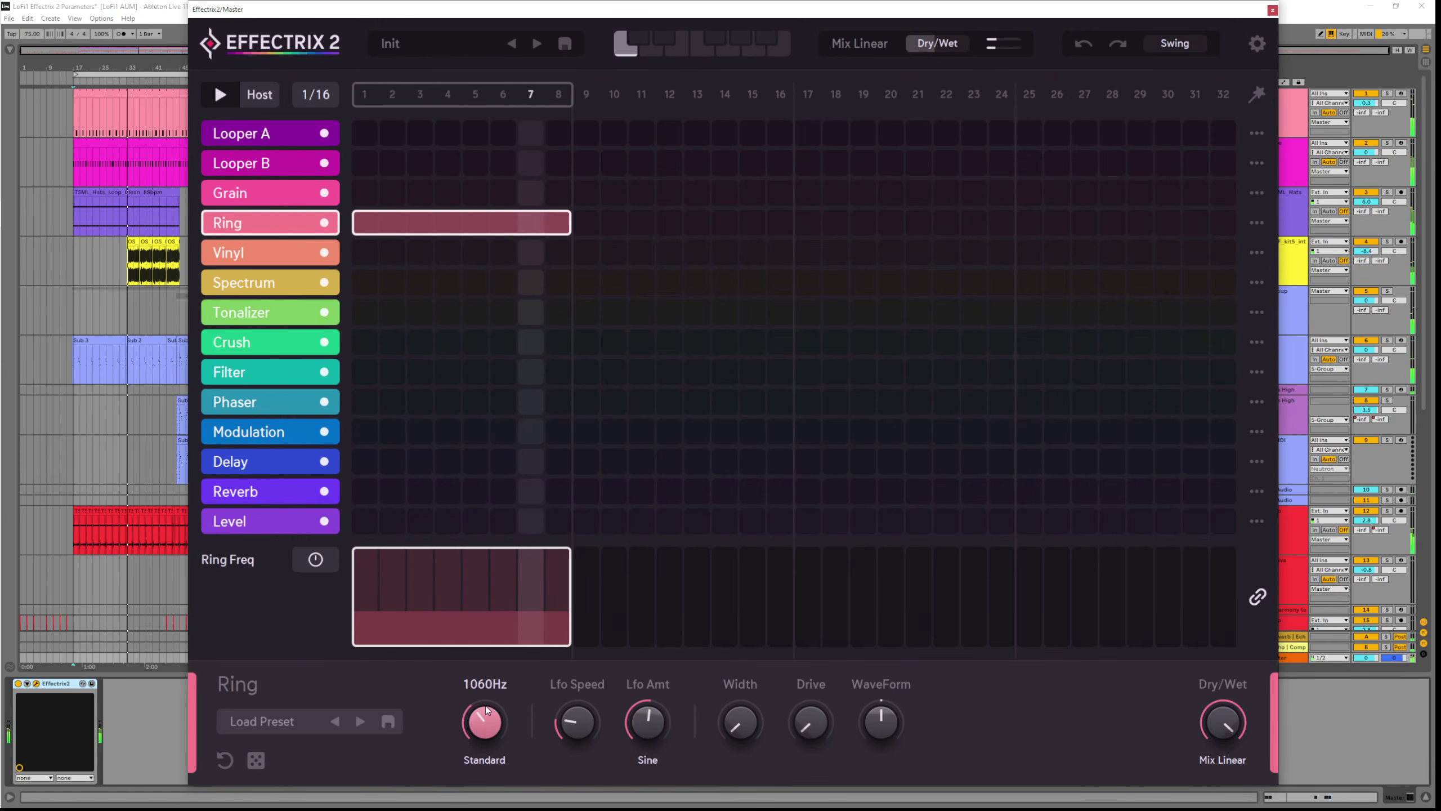
{"action": "mouse_move", "coordinate": [647, 725]}
{"action": "left_mouse_down"}
{"action": "mouse_move", "coordinate": [572, 722]}
{"action": "mouse_move", "coordinate": [659, 747]}
{"action": "left_mouse_up"}
{"action": "mouse_move", "coordinate": [576, 736]}
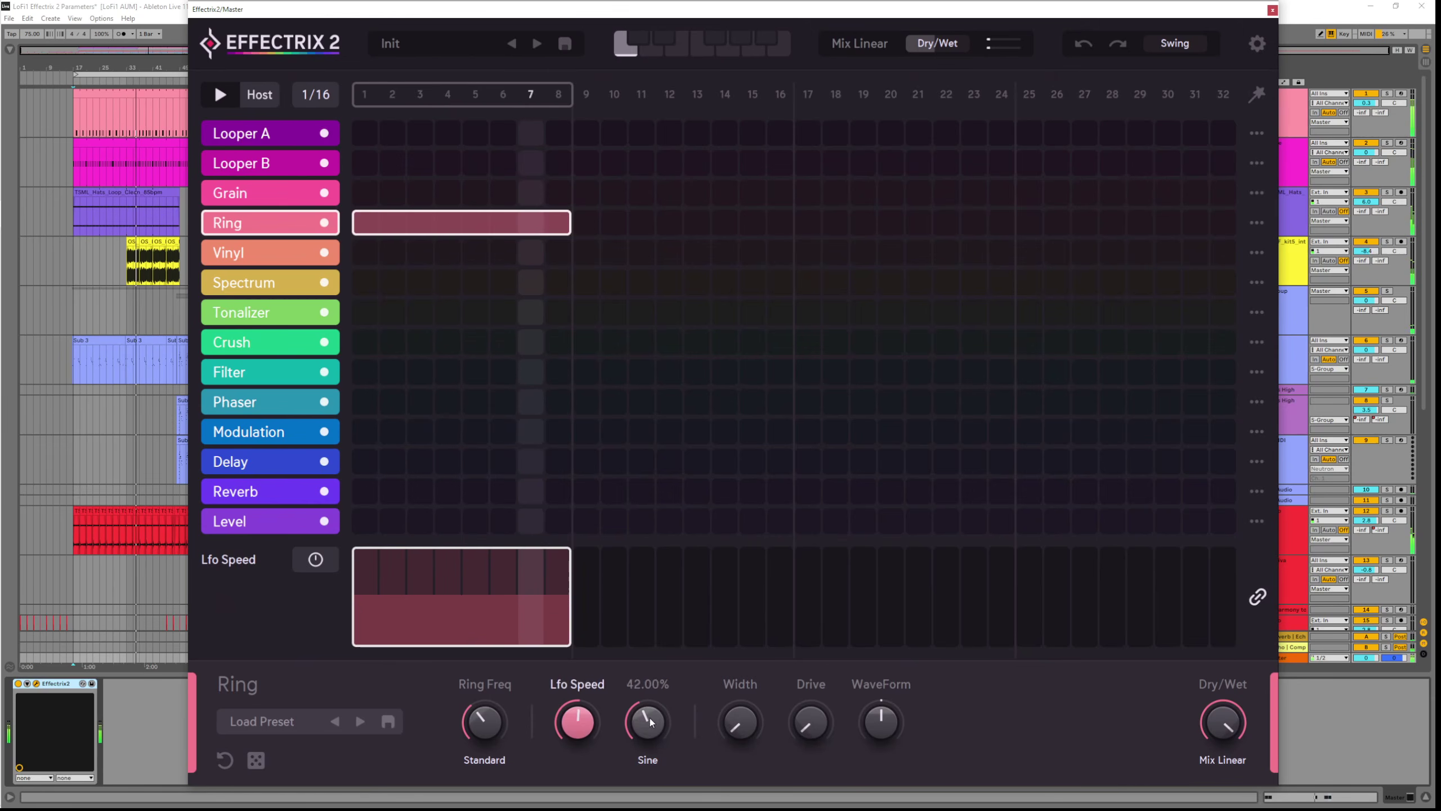
Change the Ring LFO shape to Square with its amount at zero, and raise the Drive to about 44.2%
{"action": "mouse_move", "coordinate": [649, 722]}
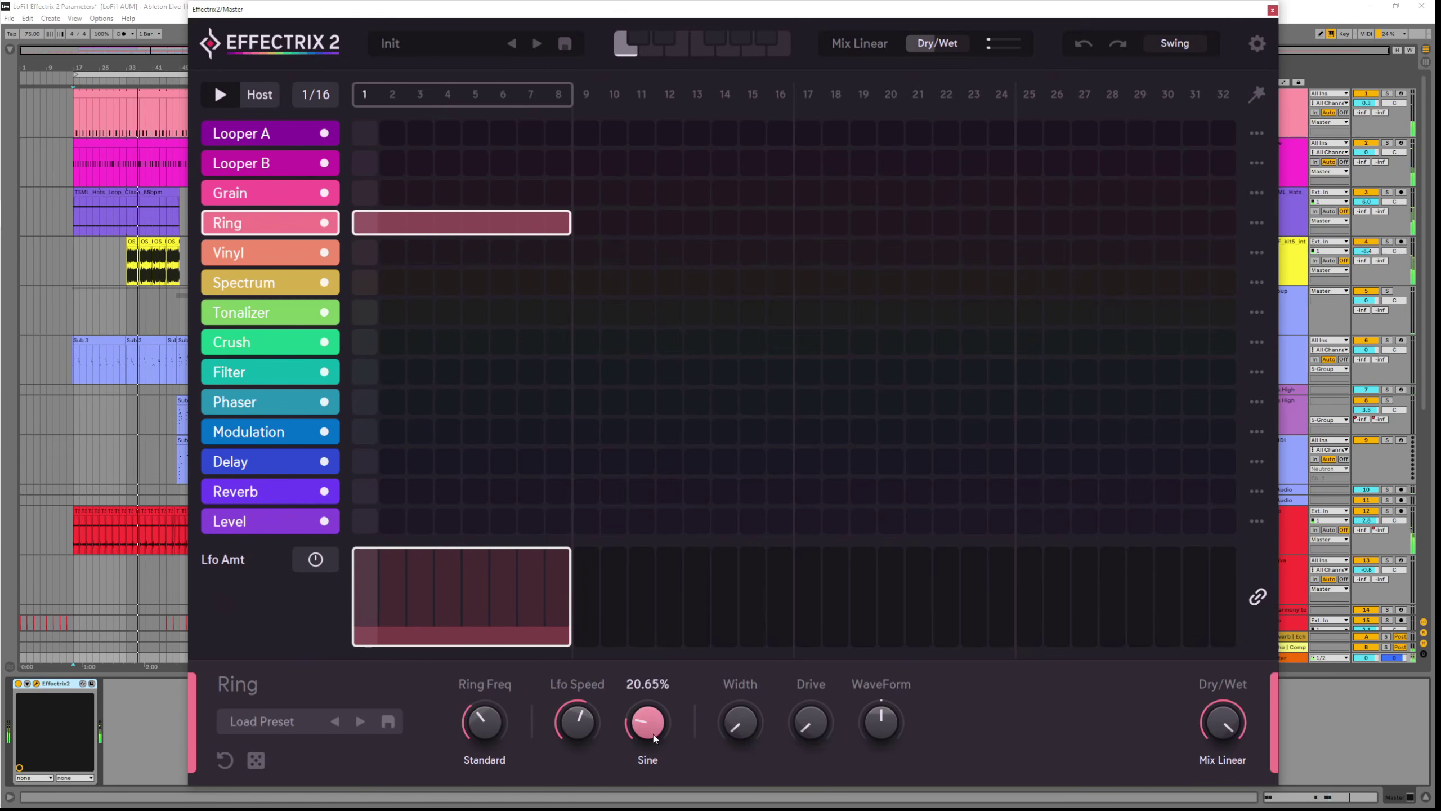
{"action": "left_click", "coordinate": [586, 724]}
{"action": "left_click_drag", "start_coordinate": [586, 718], "coordinate": [813, 662]}
{"action": "left_click", "coordinate": [658, 760]}
{"action": "left_click", "coordinate": [741, 751]}
{"action": "left_click", "coordinate": [646, 684]}
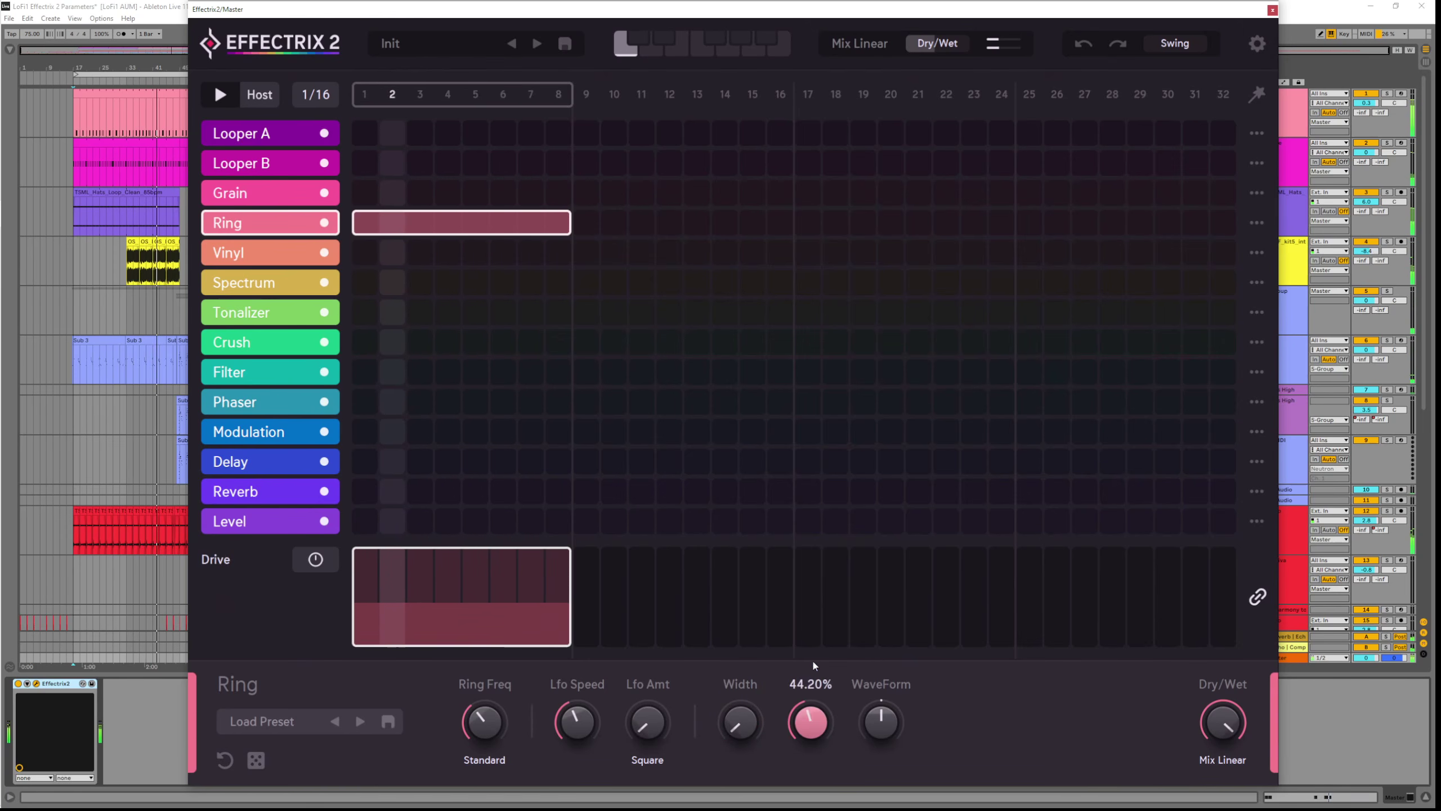
Readjust the Ring Freq and bring the Ring effect's Drive down to zero
{"action": "left_click_drag", "start_coordinate": [484, 728], "coordinate": [485, 738]}
{"action": "left_click_drag", "start_coordinate": [810, 723], "coordinate": [816, 777]}
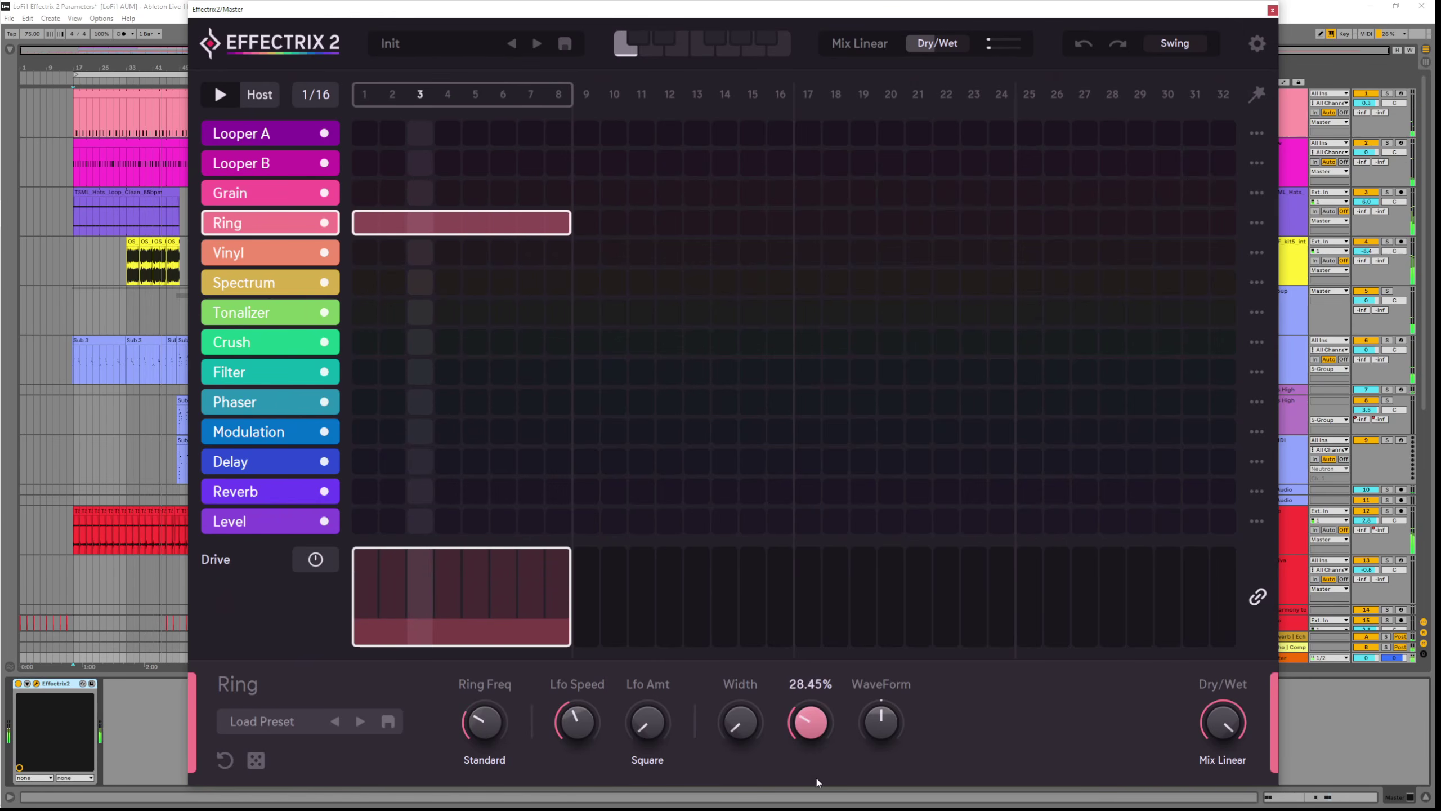
{"action": "left_click", "coordinate": [482, 732]}
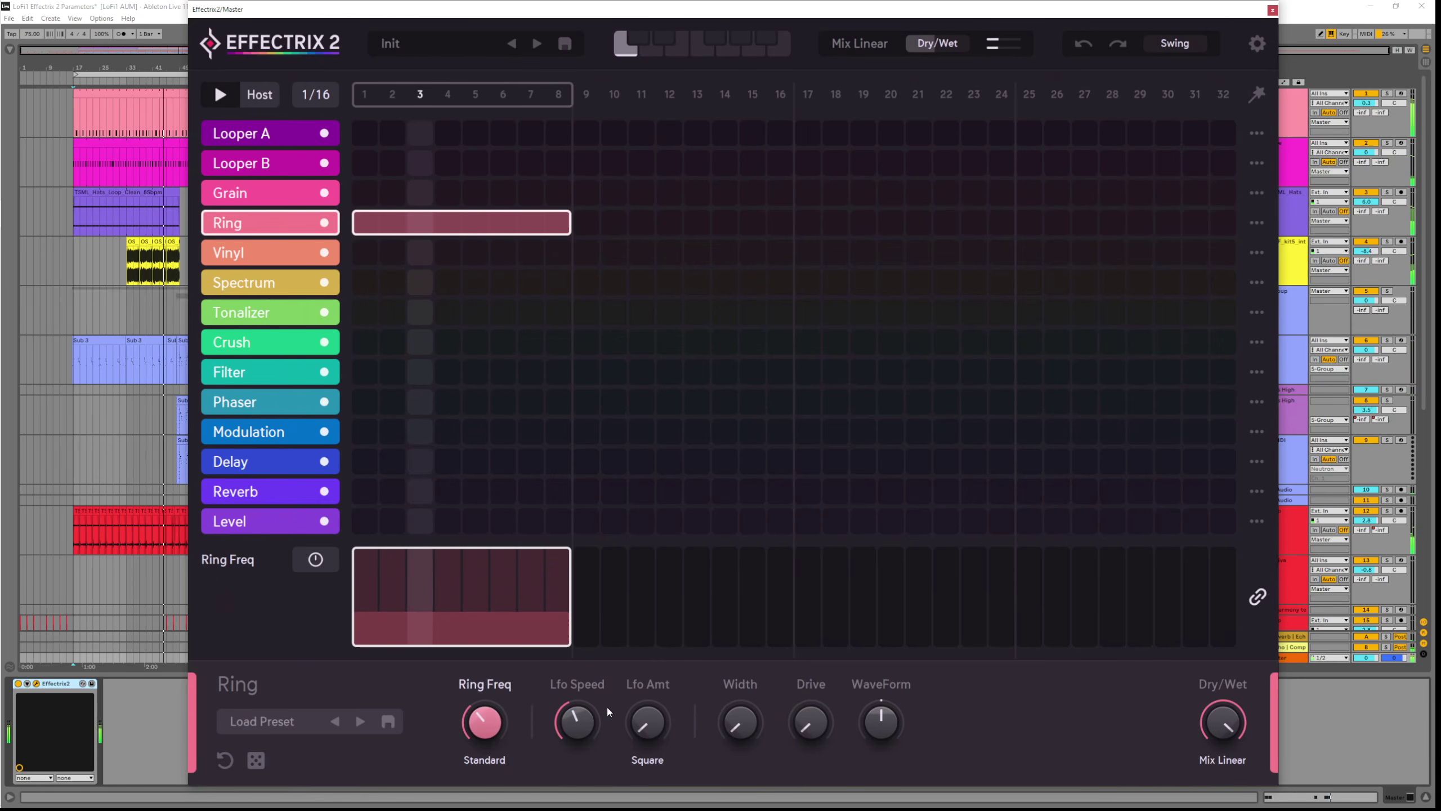
Sweep the Ring effect's WaveForm down to its minimum and up to 100%
{"action": "left_click", "coordinate": [885, 724]}
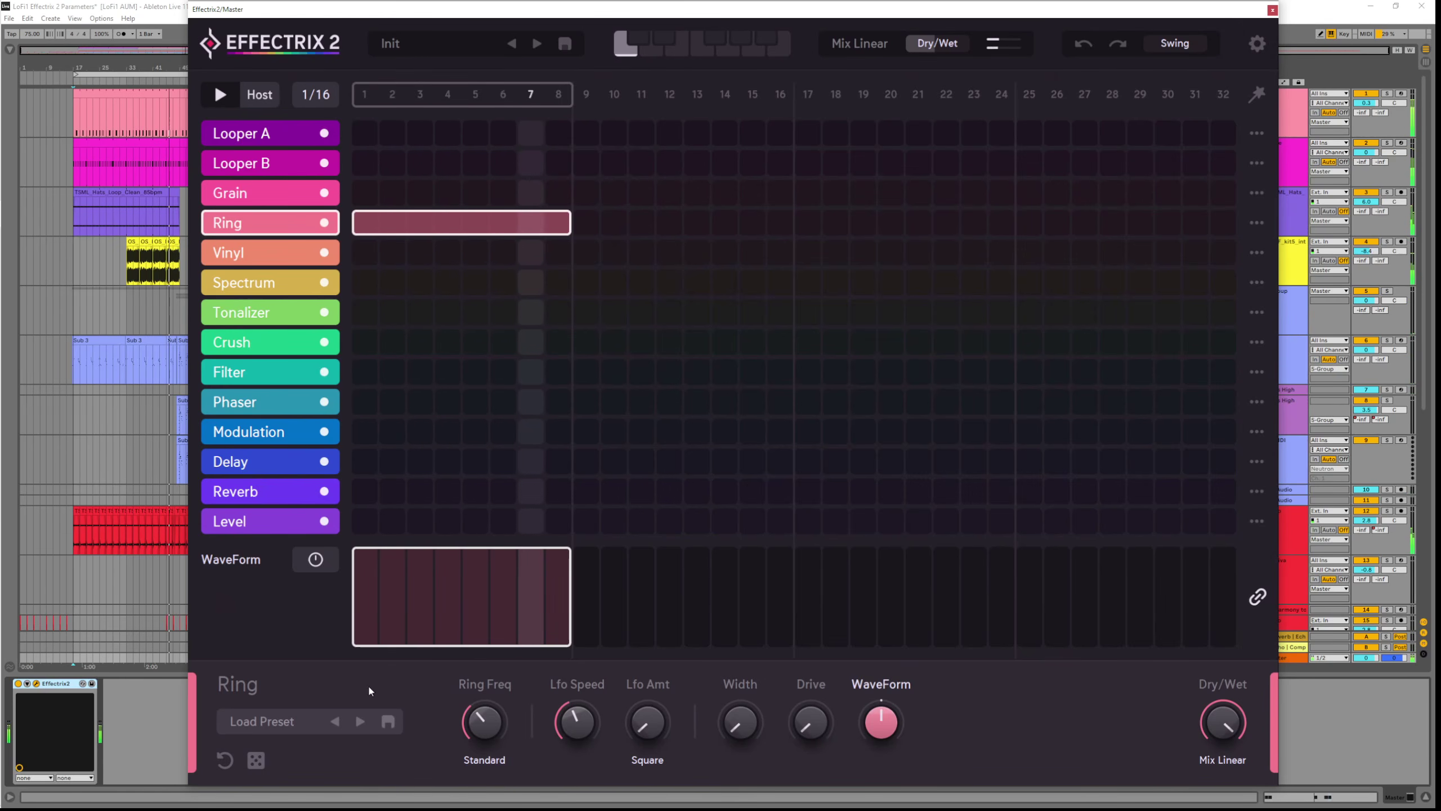
{"action": "left_click_drag", "start_coordinate": [889, 706], "coordinate": [910, 787]}
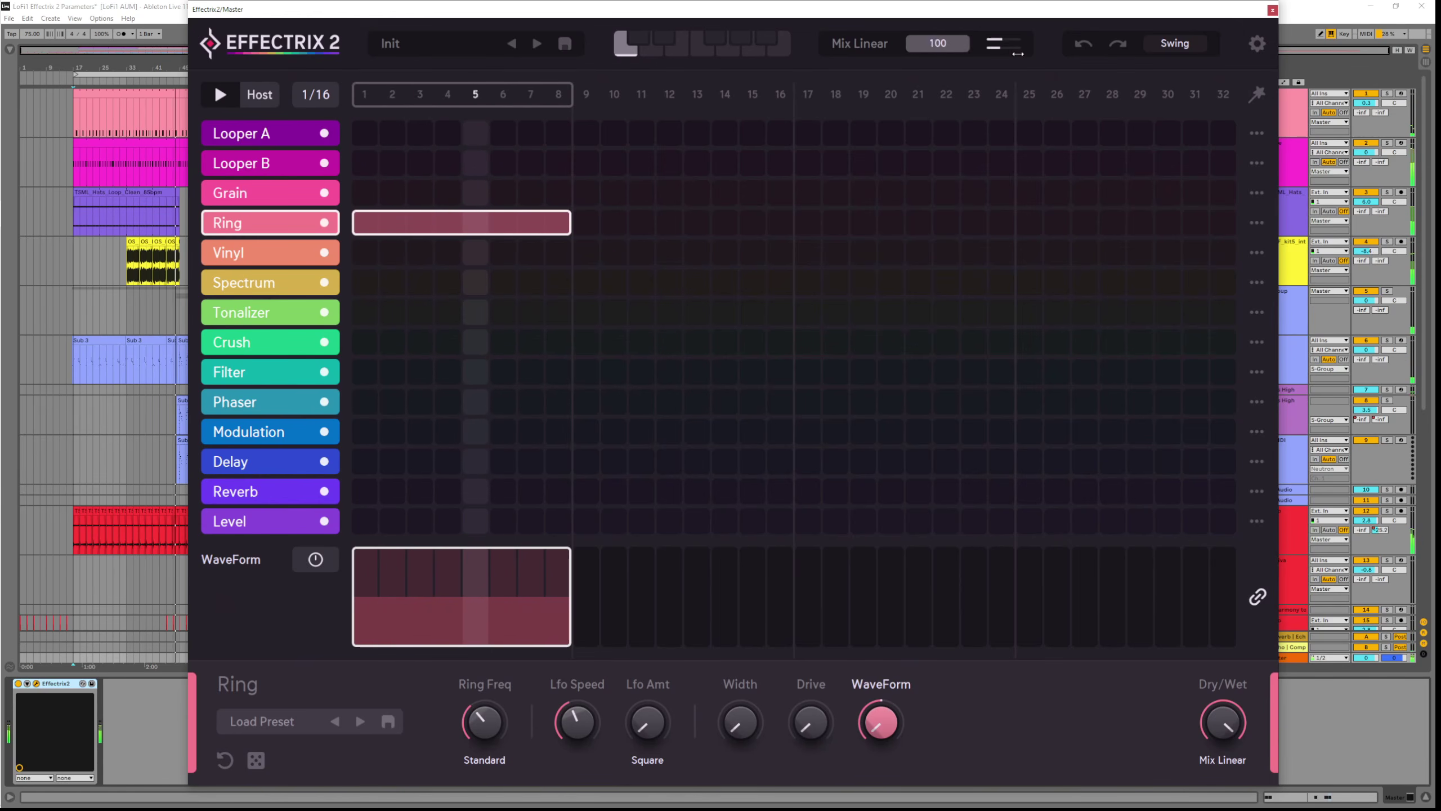
{"action": "left_click_drag", "start_coordinate": [888, 734], "coordinate": [866, 578]}
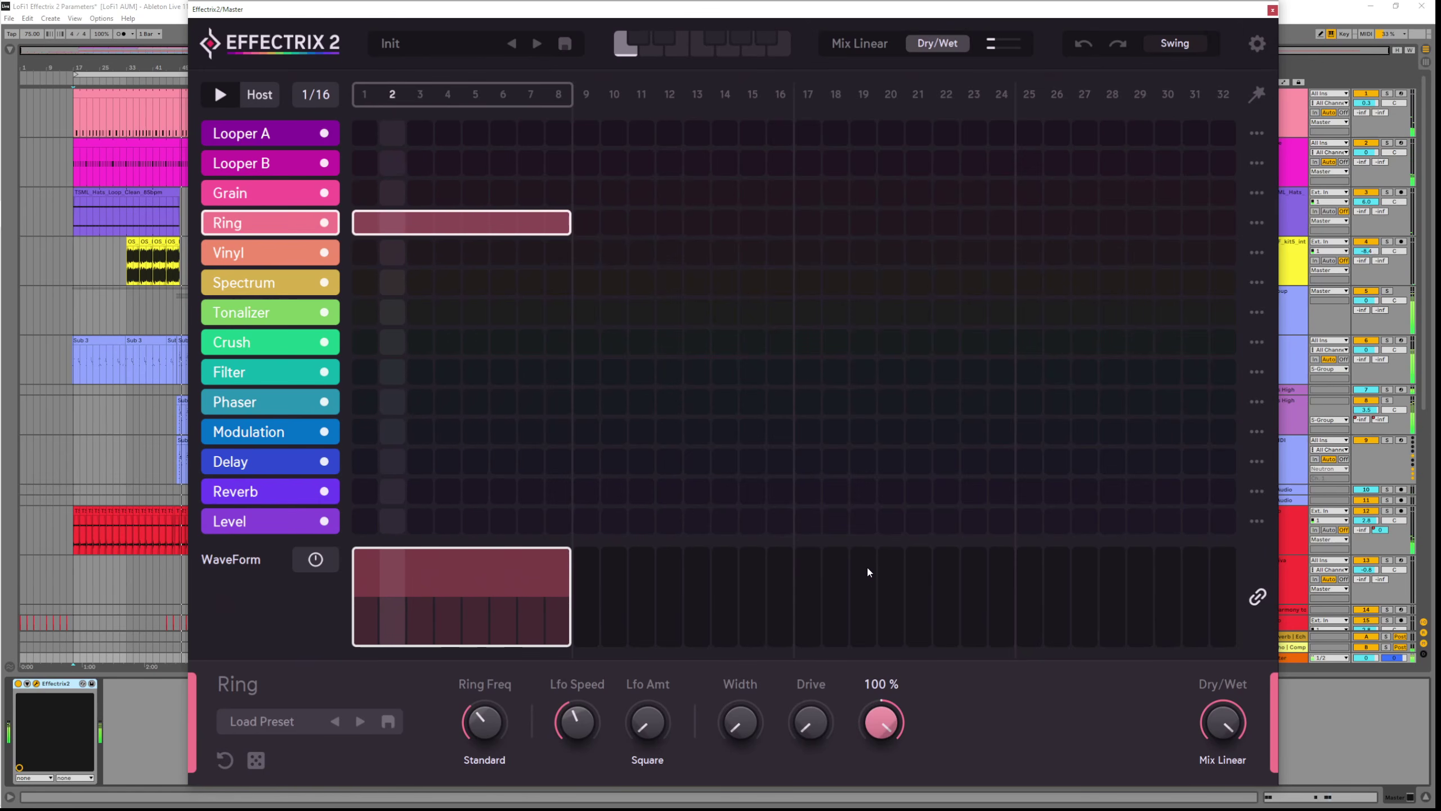
Lower the Ring Freq to about 121 Hz and return the WaveForm to its centre value
{"action": "left_click", "coordinate": [487, 737]}
{"action": "left_click_drag", "start_coordinate": [488, 737], "coordinate": [503, 761]}
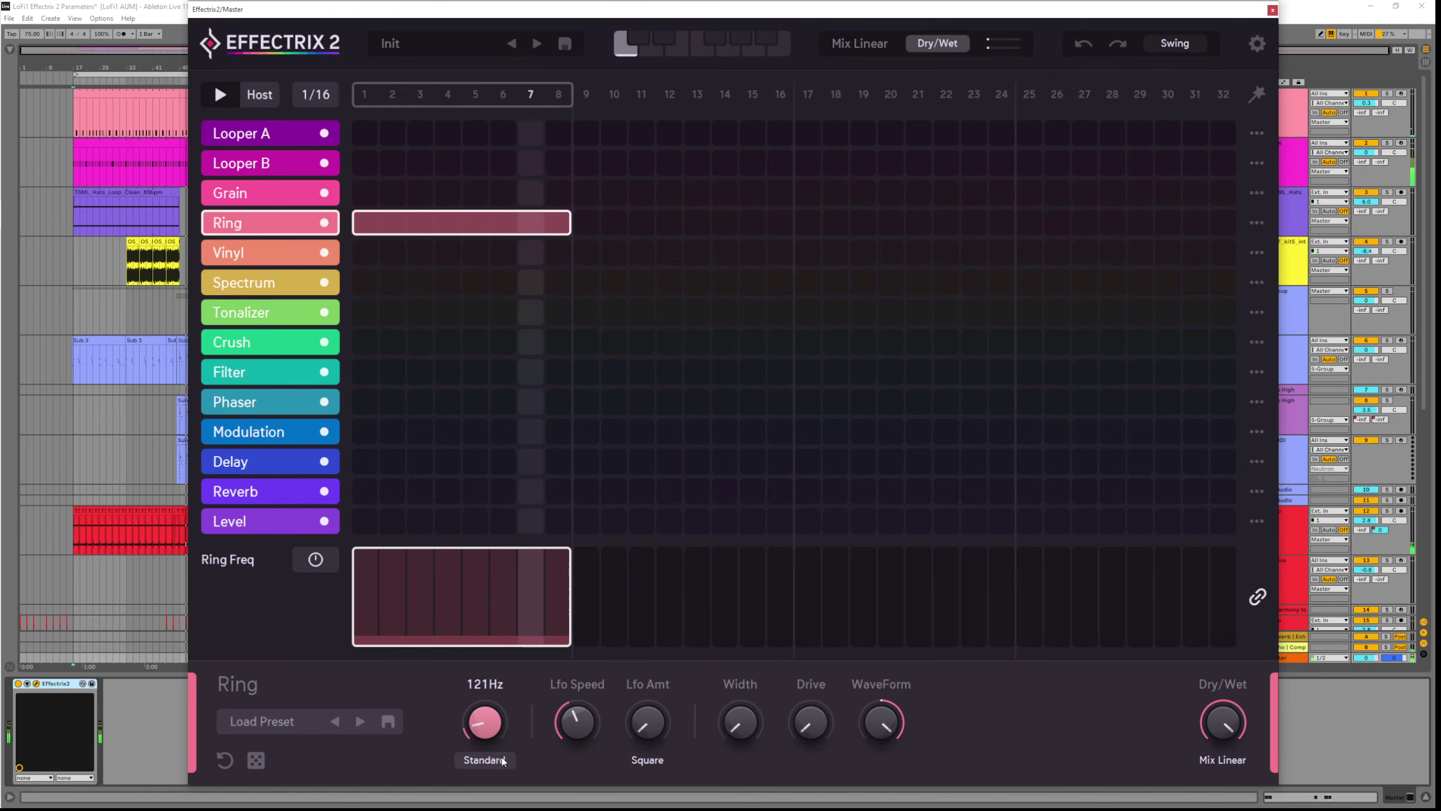
{"action": "mouse_move", "coordinate": [883, 722]}
{"action": "left_mouse_down"}
{"action": "mouse_move", "coordinate": [907, 786]}
{"action": "mouse_move", "coordinate": [889, 728]}
{"action": "left_mouse_up"}
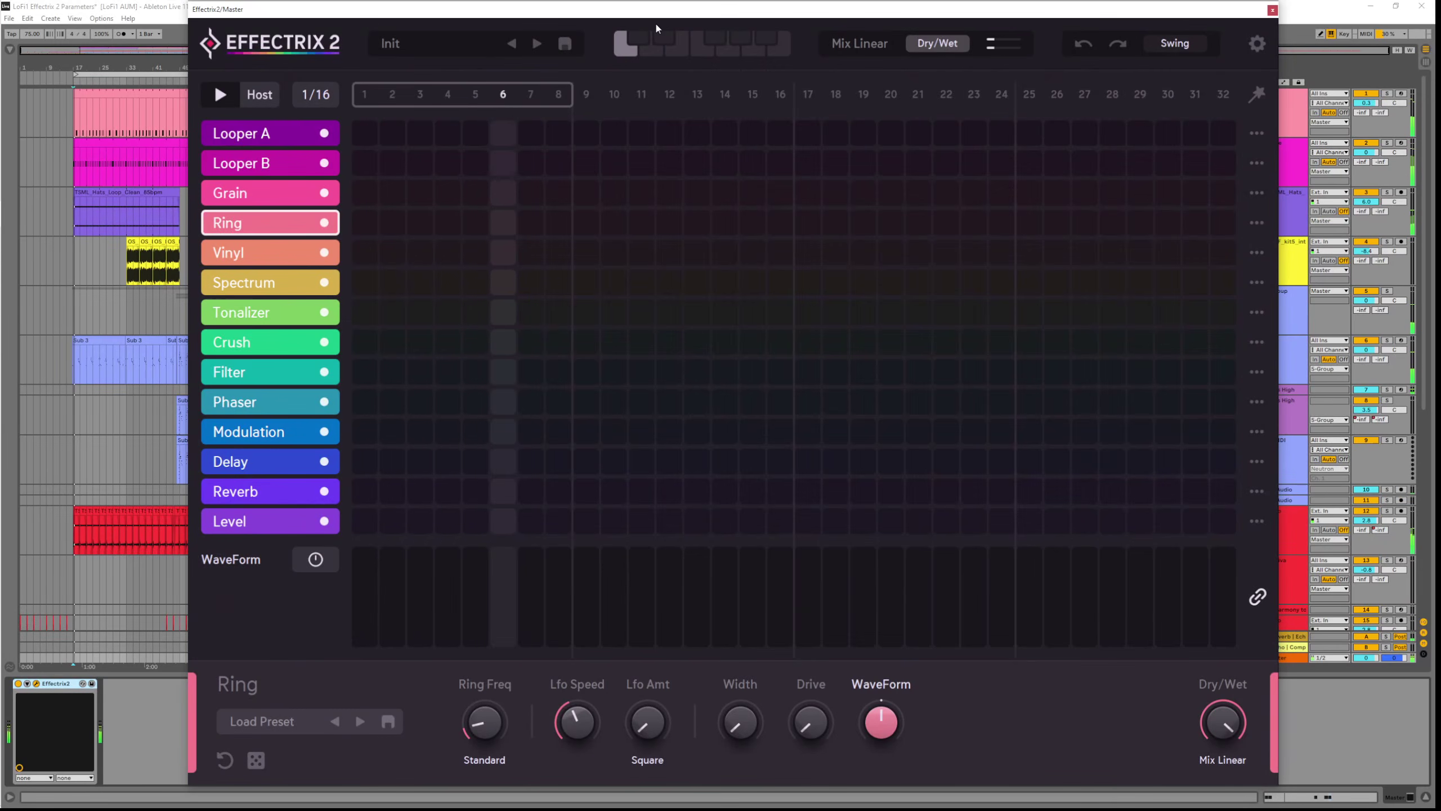
Select the Vinyl effect and fill its row with single-step blocks on steps 1 to 8
{"action": "left_click", "coordinate": [259, 255]}
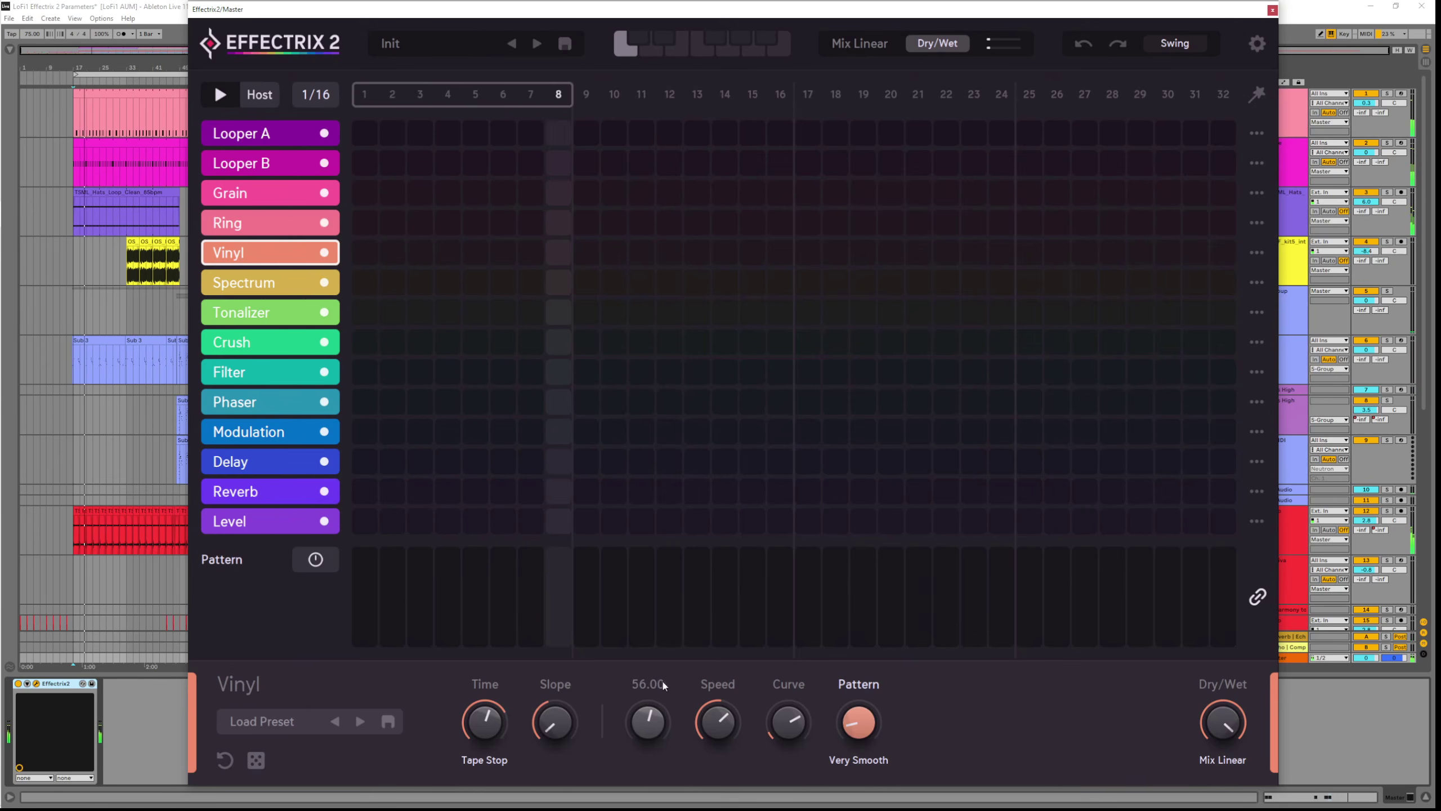
{"action": "mouse_move", "coordinate": [841, 683]}
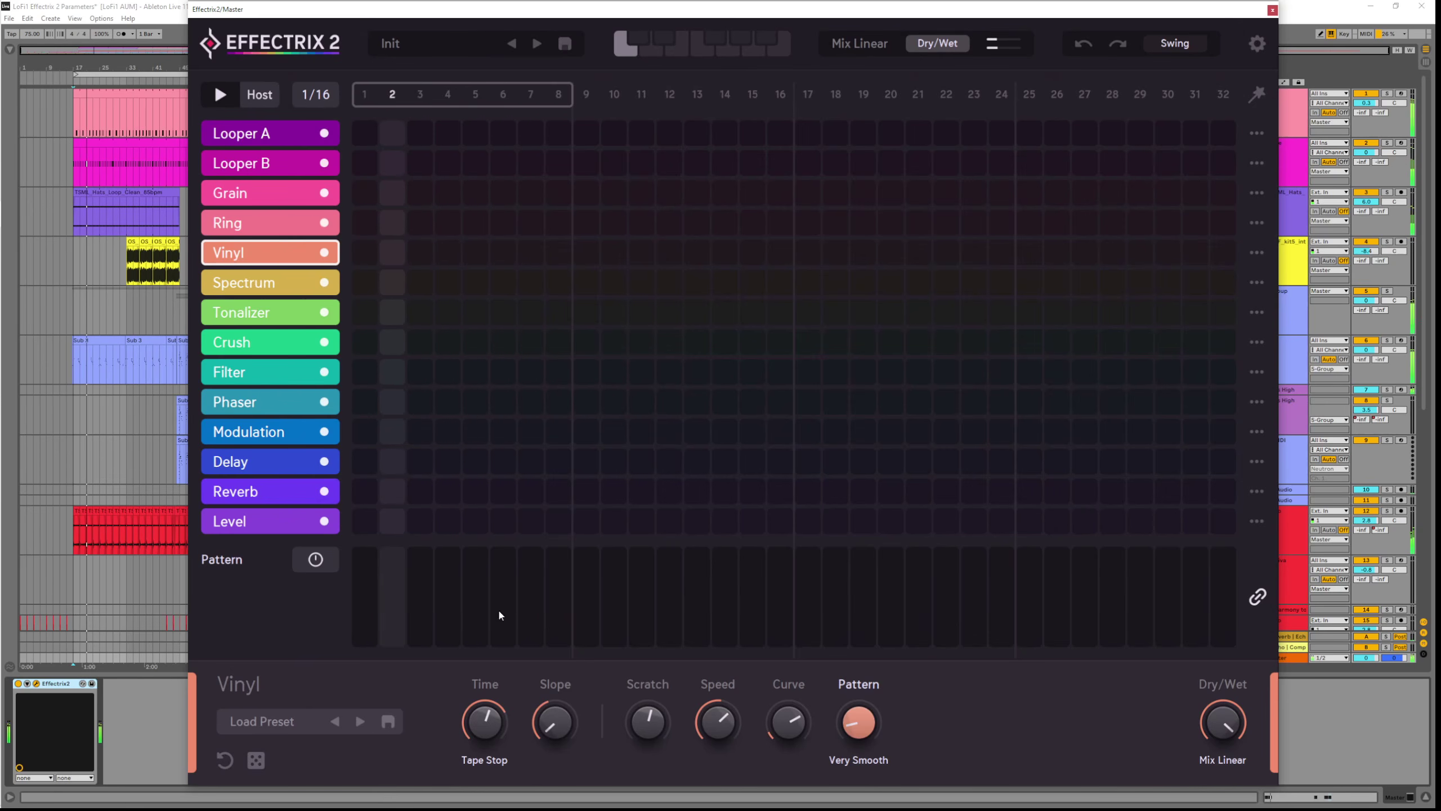
{"action": "mouse_move", "coordinate": [481, 721]}
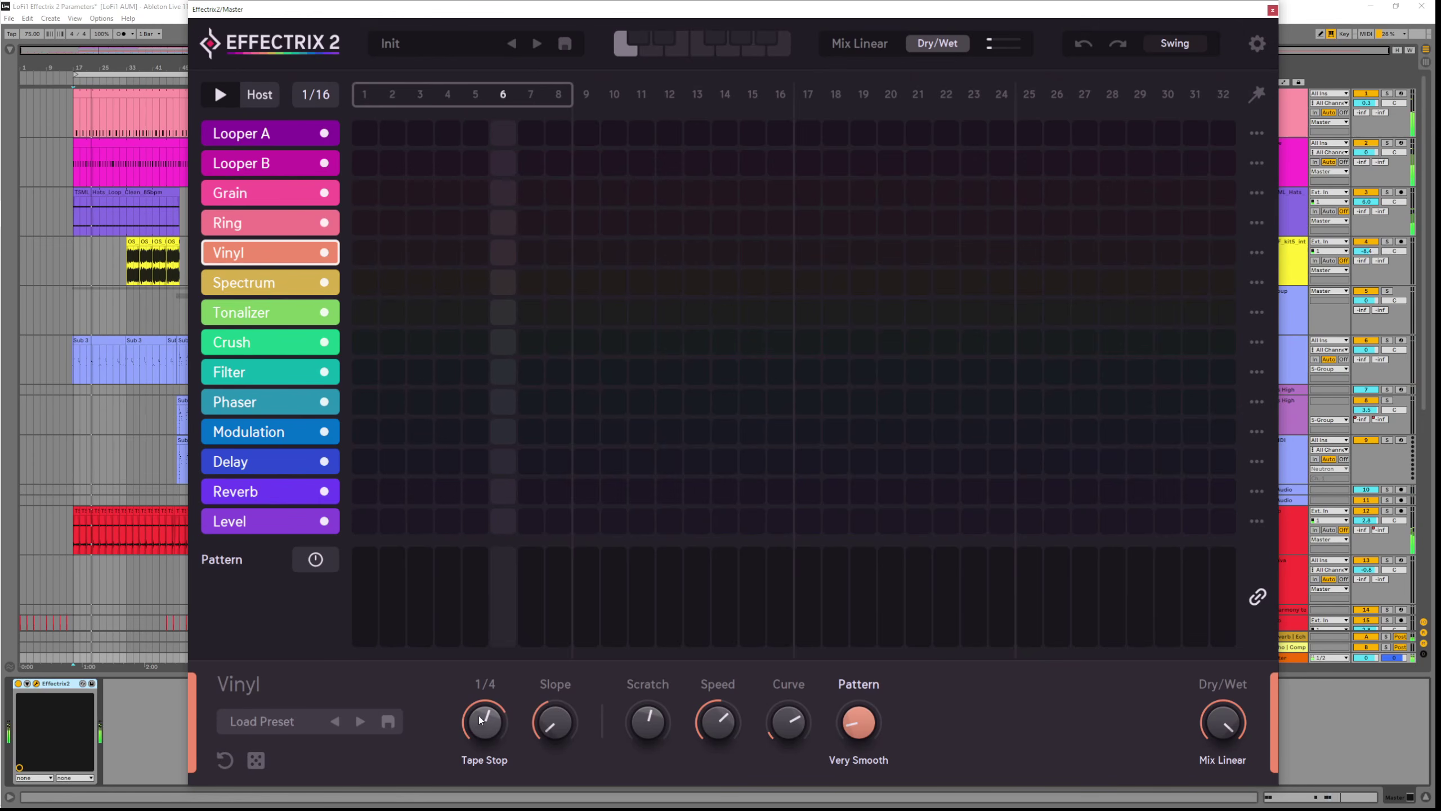
{"action": "left_click_drag", "start_coordinate": [366, 252], "coordinate": [562, 259]}
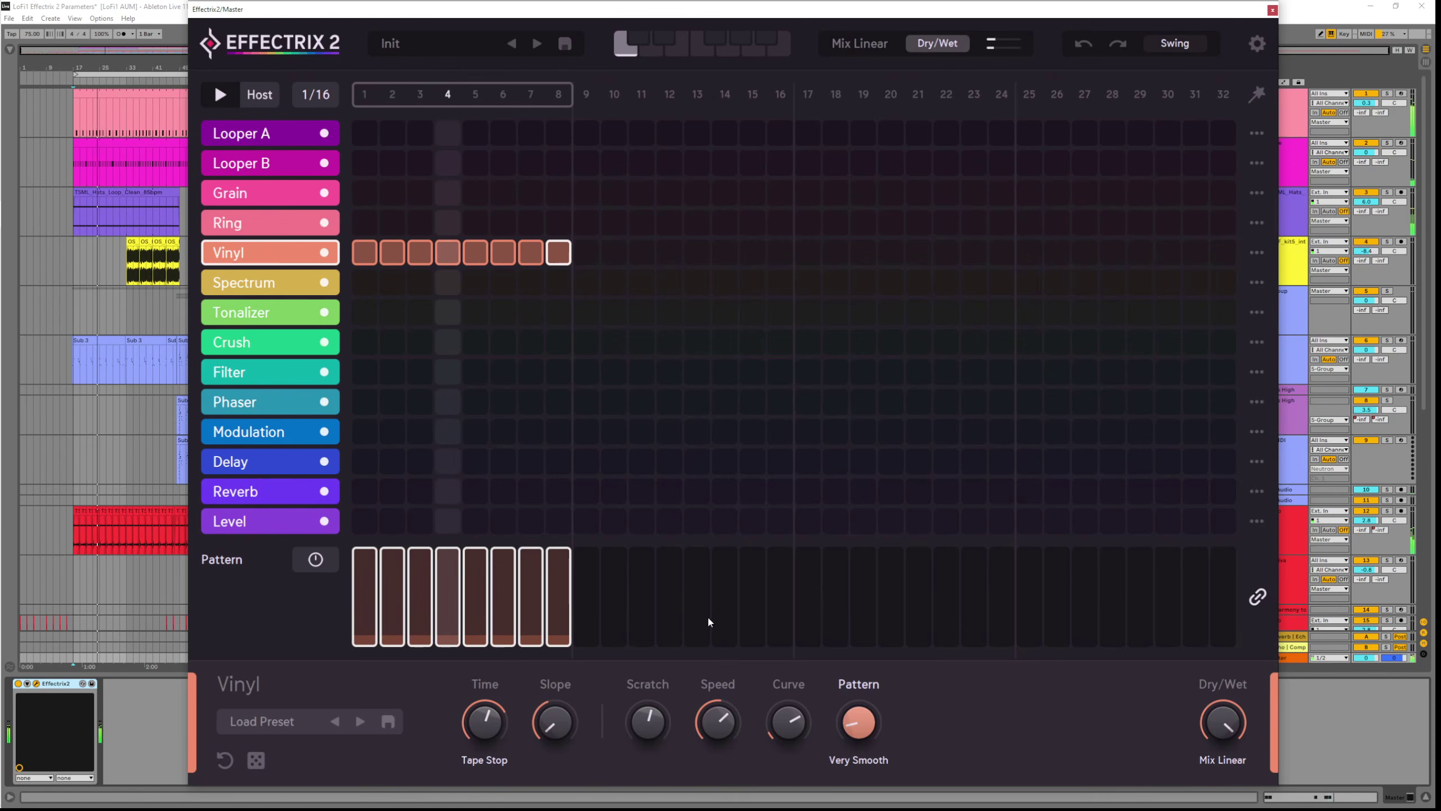
Lower the Vinyl Scratch to its minimum and raise the Tape Stop Time to a shorter note division
{"action": "left_click", "coordinate": [650, 706]}
{"action": "left_click_drag", "start_coordinate": [651, 707], "coordinate": [656, 751]}
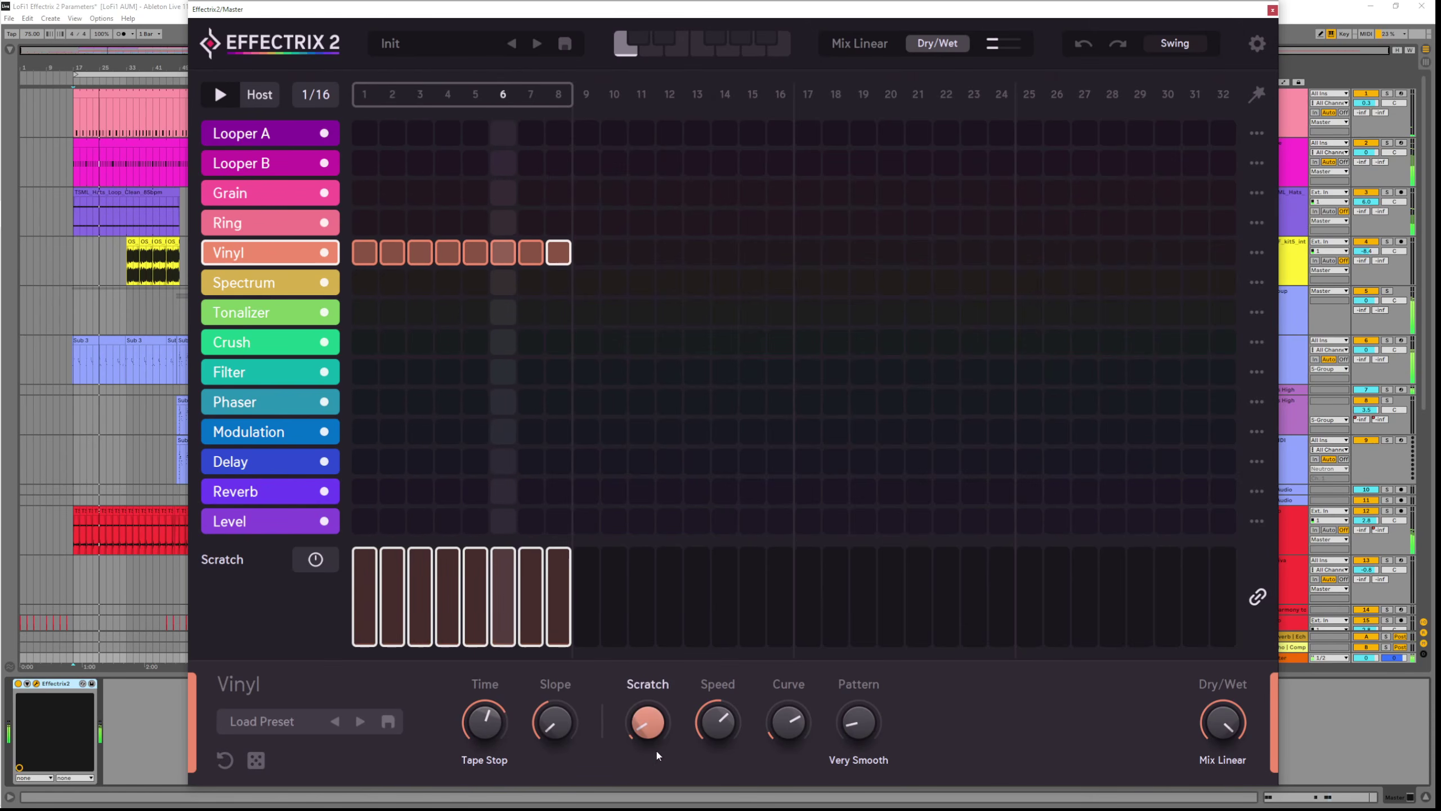
{"action": "left_click", "coordinate": [496, 727]}
{"action": "left_click_drag", "start_coordinate": [494, 721], "coordinate": [495, 709]}
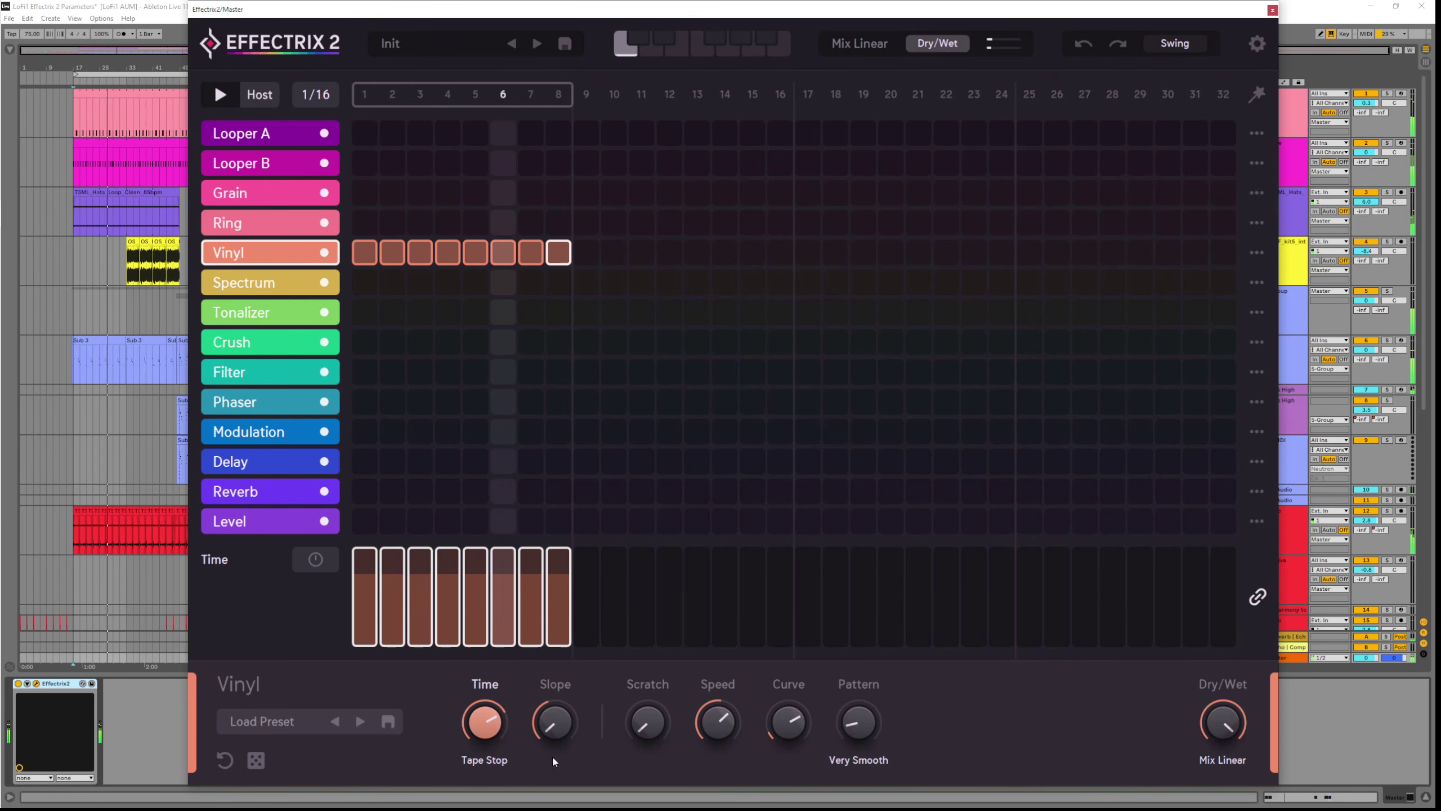
Set the Tape Stop Time to 1/16 and raise the Slope slightly past its midpoint
{"action": "left_click", "coordinate": [556, 733]}
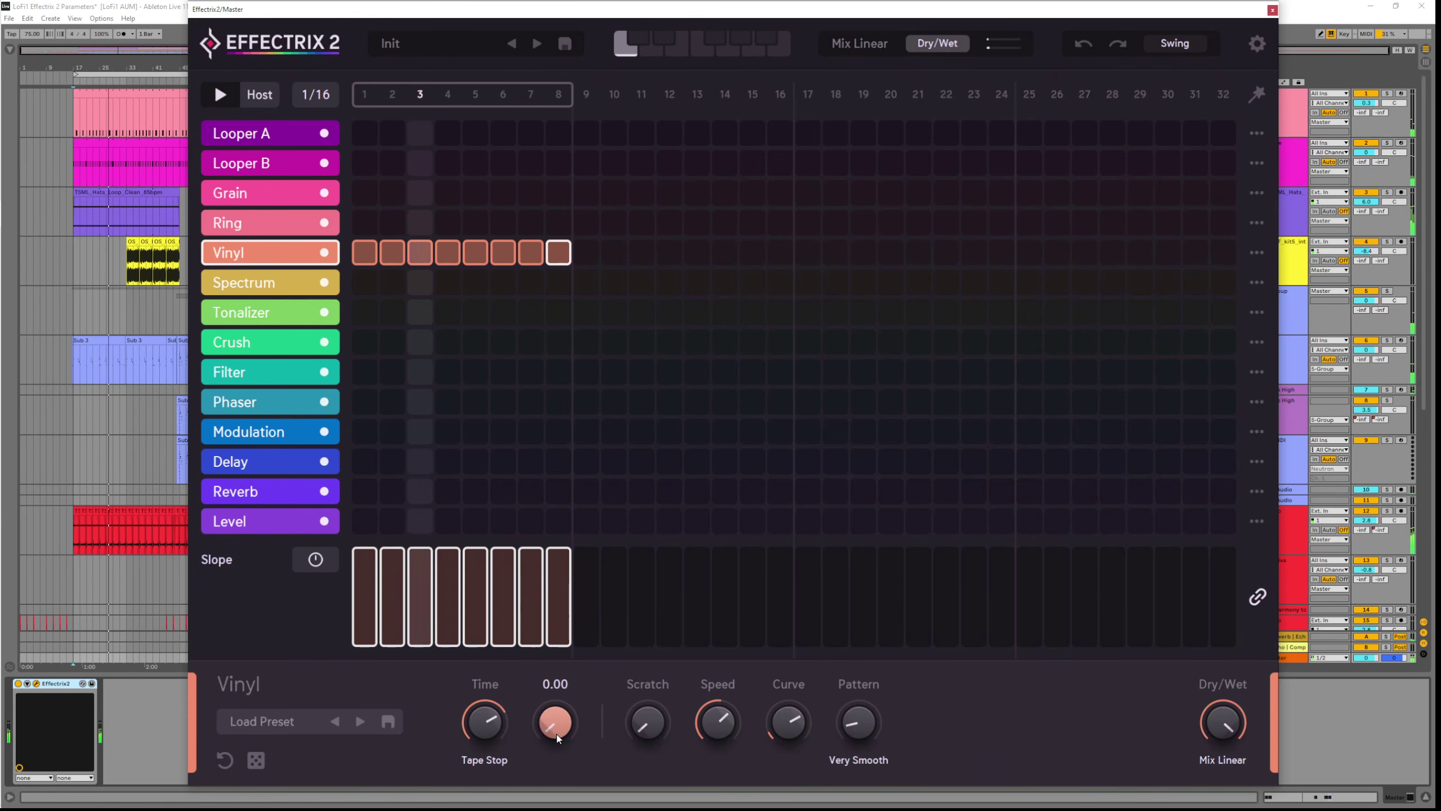
{"action": "left_click", "coordinate": [483, 728]}
{"action": "left_click_drag", "start_coordinate": [483, 723], "coordinate": [484, 708]}
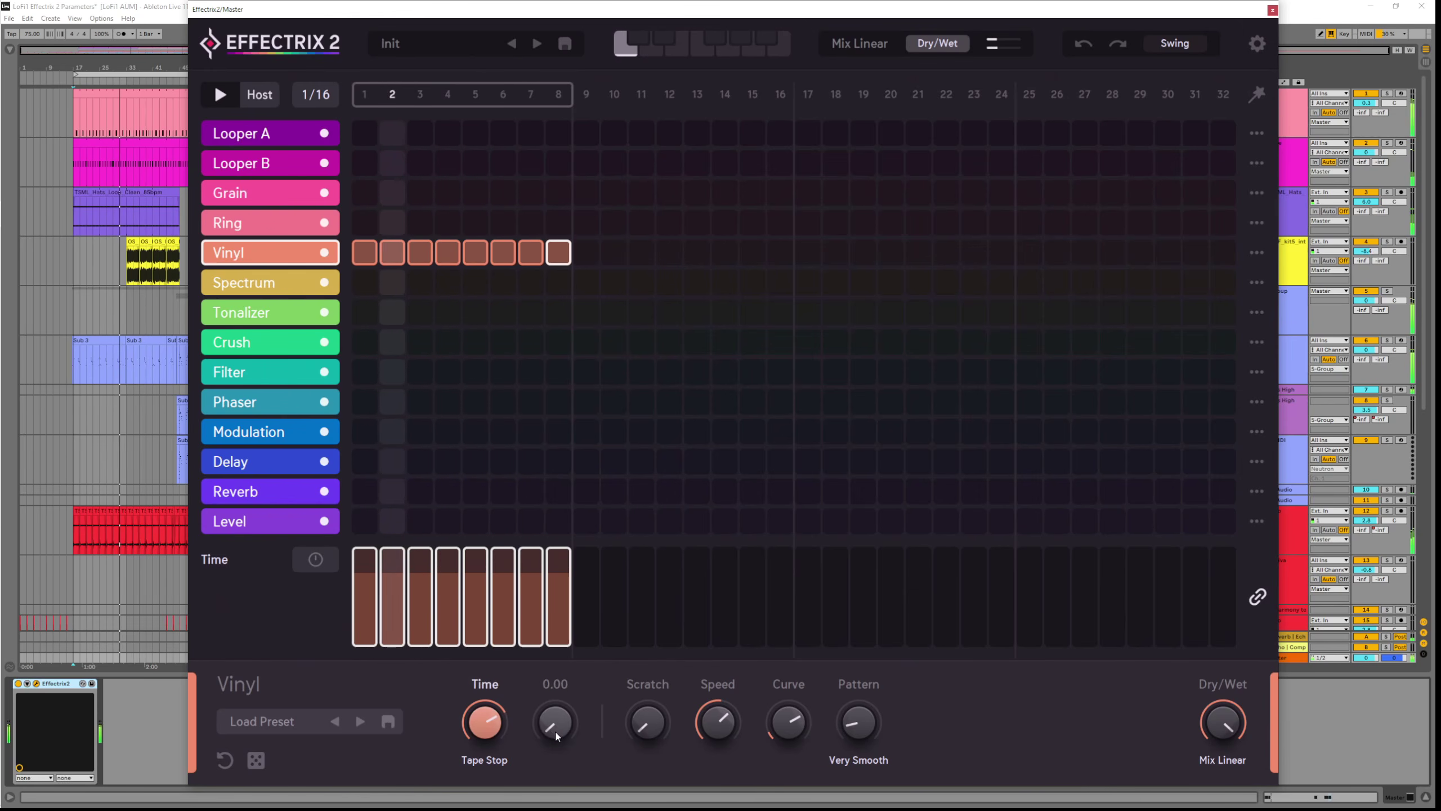
{"action": "left_click", "coordinate": [554, 707]}
{"action": "left_click_drag", "start_coordinate": [554, 708], "coordinate": [543, 653]}
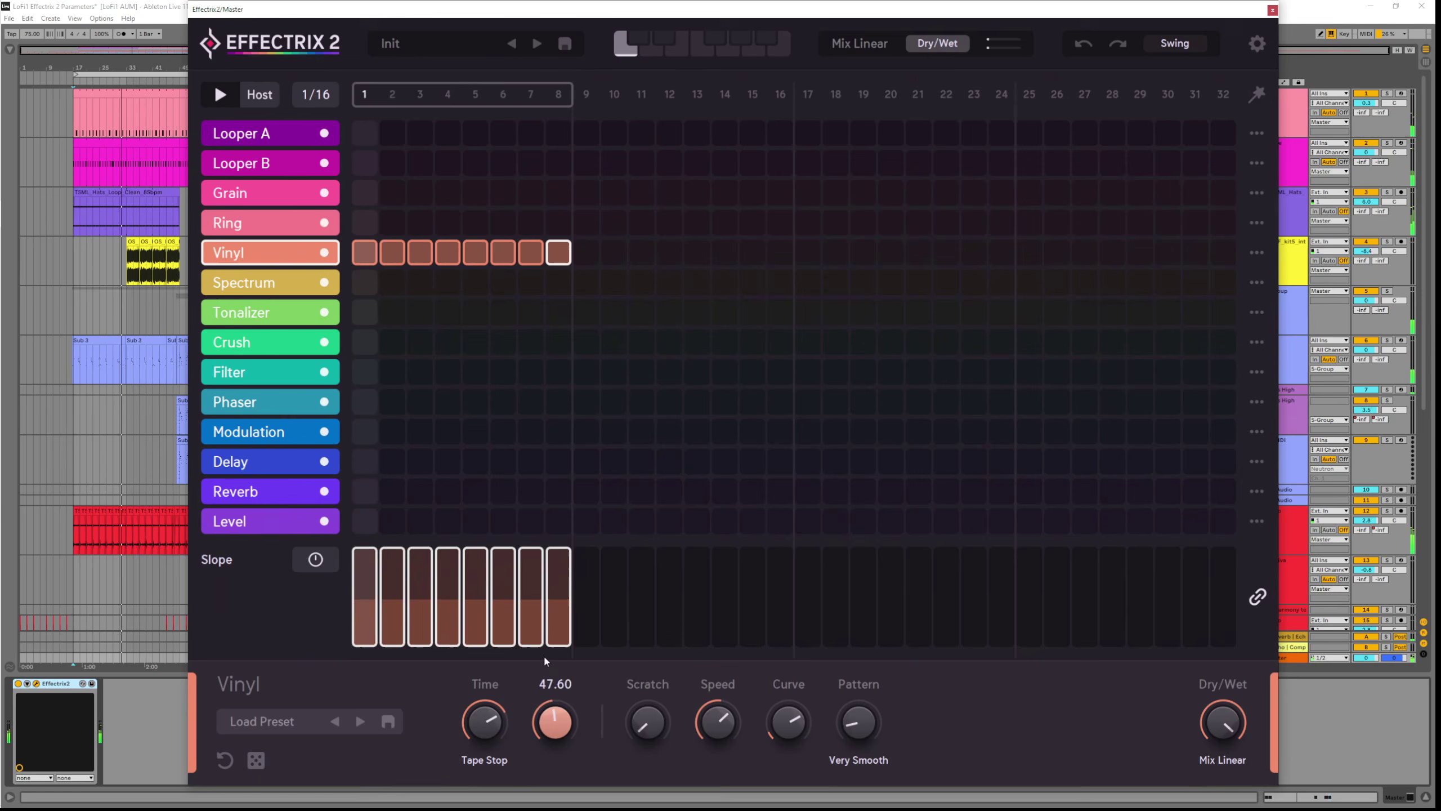
Replace the separate Vinyl blocks on steps 6 and 7 with one block spanning both steps
{"action": "left_click", "coordinate": [529, 254]}
{"action": "left_click", "coordinate": [504, 250]}
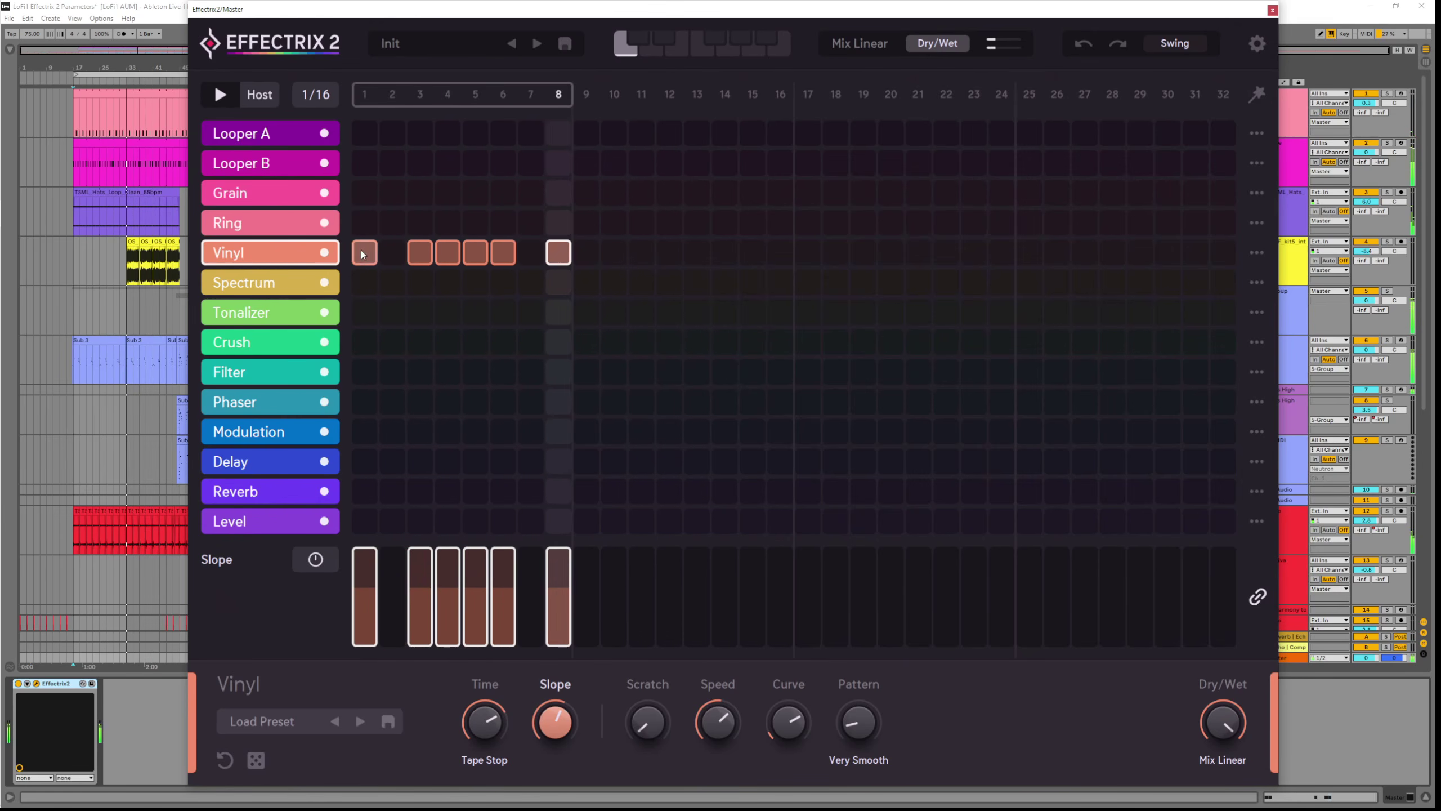
{"action": "left_click", "coordinate": [503, 252]}
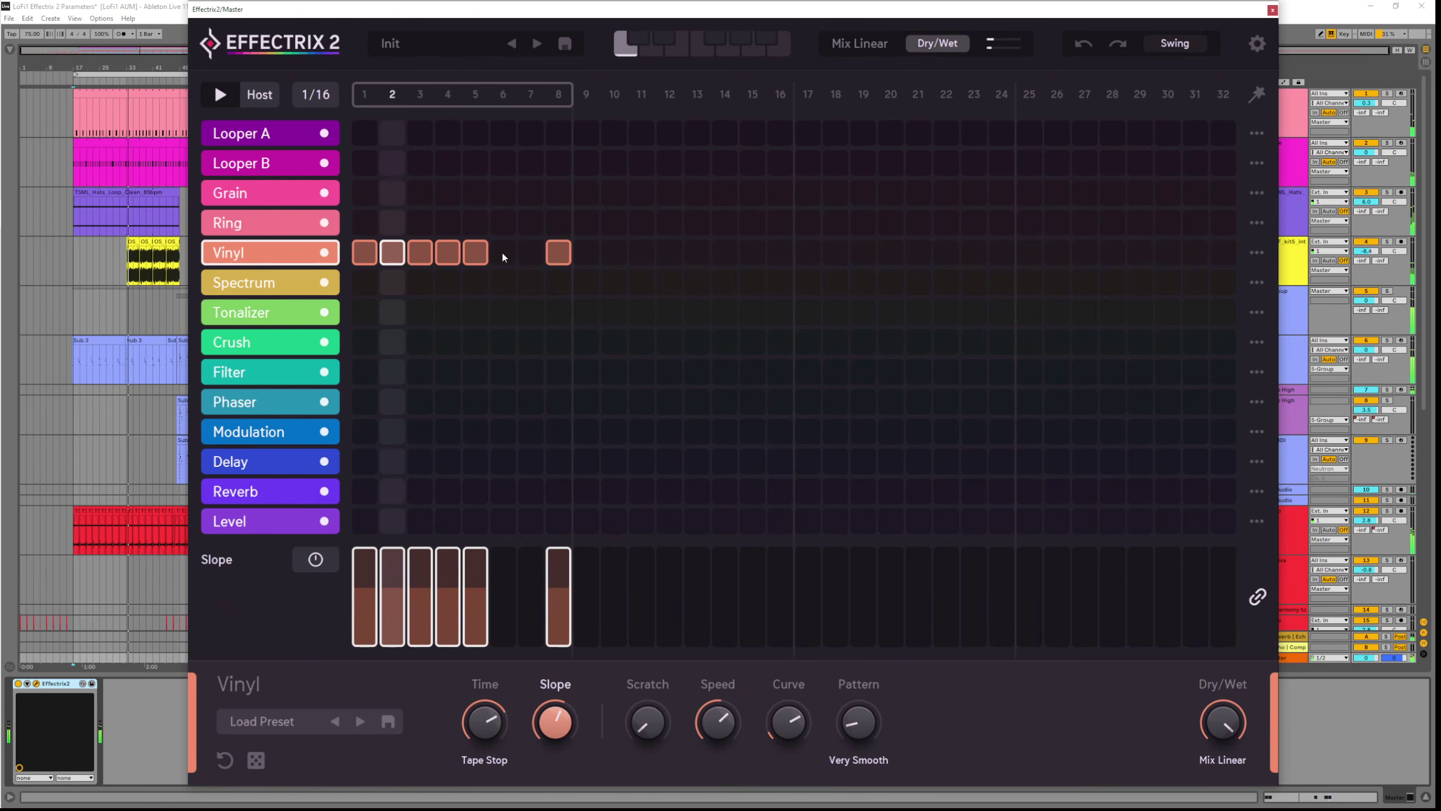
{"action": "left_click_drag", "start_coordinate": [502, 252], "coordinate": [532, 252]}
Switch the Vinyl mode to Tape Start and lower its Time to the minimum position
{"action": "left_click", "coordinate": [486, 764]}
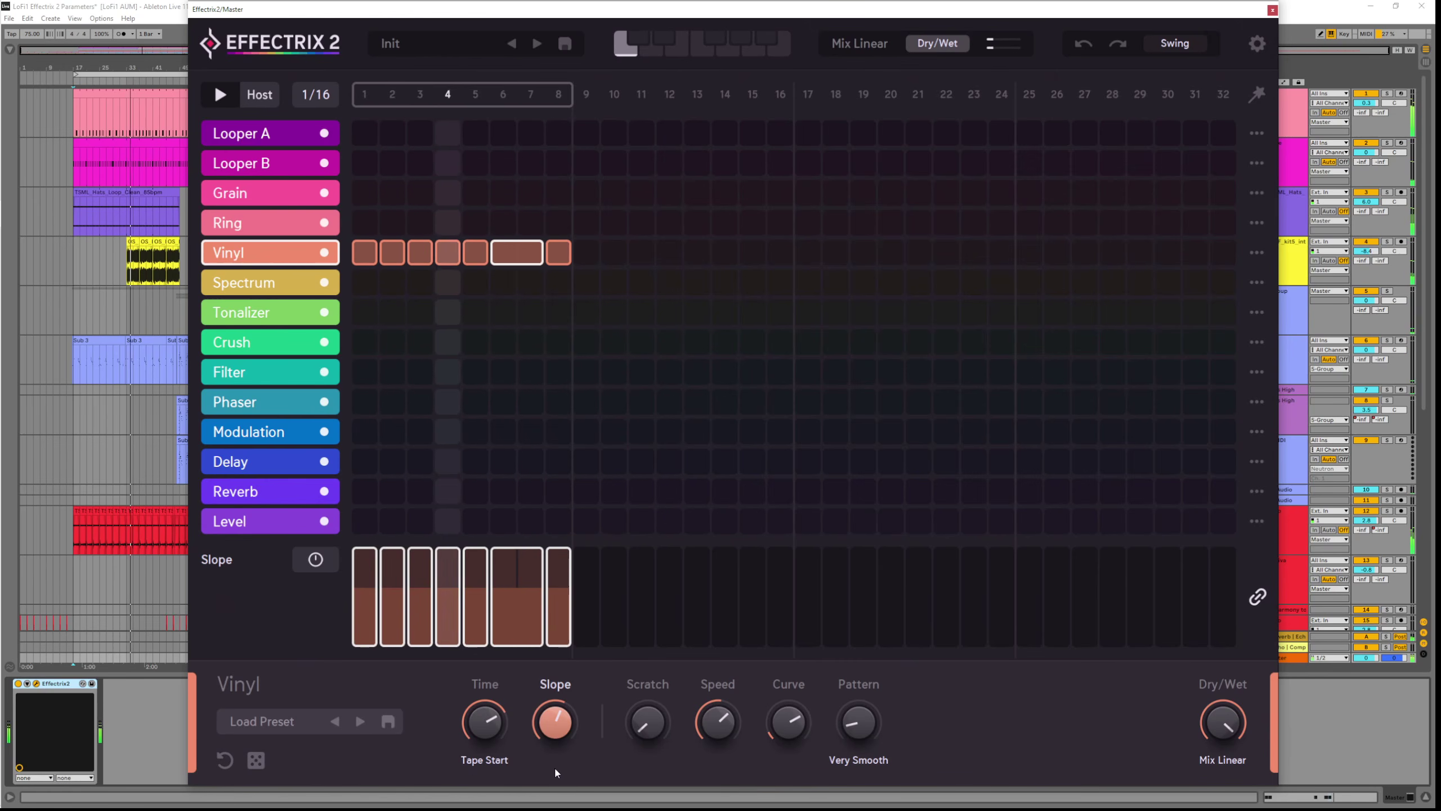
{"action": "mouse_move", "coordinate": [536, 728]}
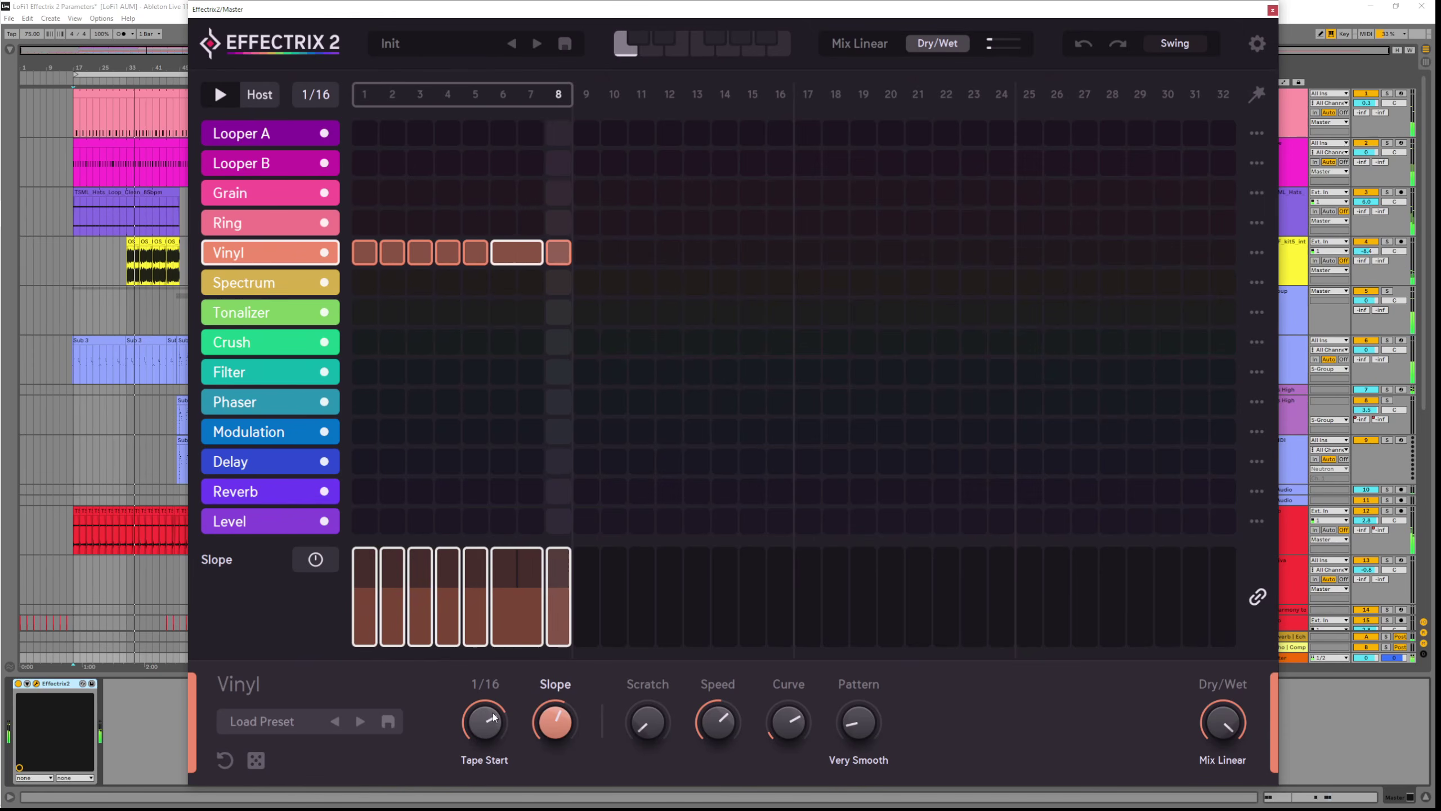
{"action": "left_click_drag", "start_coordinate": [488, 709], "coordinate": [496, 773]}
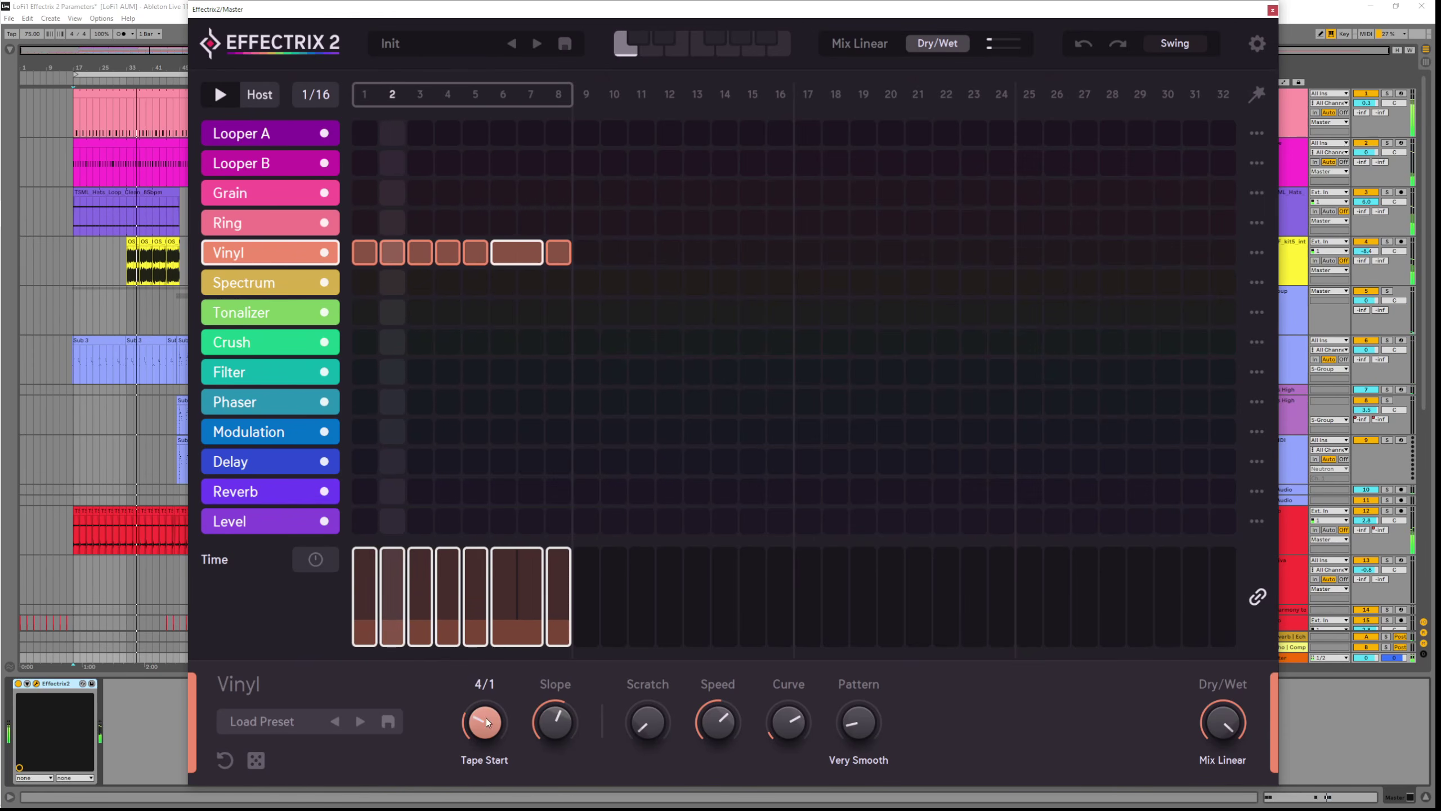
{"action": "left_click_drag", "start_coordinate": [486, 719], "coordinate": [496, 763]}
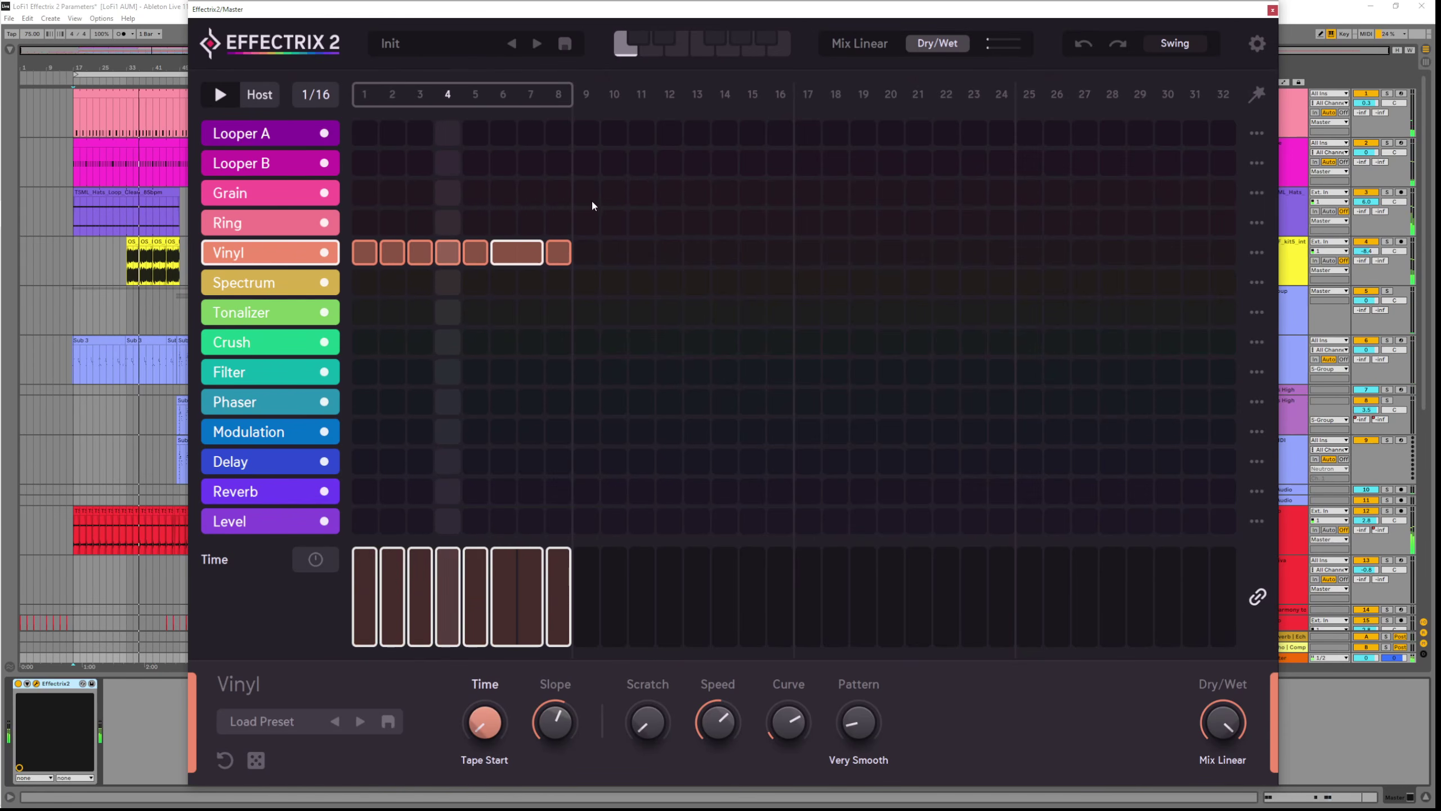
Rearrange the Vinyl row into single blocks on steps 1 and 2, one spanning 3 to 6, and one spanning 7 to 8
{"action": "left_click", "coordinate": [513, 248]}
{"action": "mouse_move", "coordinate": [366, 255]}
{"action": "left_mouse_down"}
{"action": "mouse_move", "coordinate": [646, 259]}
{"action": "mouse_move", "coordinate": [388, 254]}
{"action": "mouse_move", "coordinate": [560, 253]}
{"action": "left_mouse_up"}
{"action": "left_click", "coordinate": [365, 253]}
{"action": "left_click", "coordinate": [387, 255]}
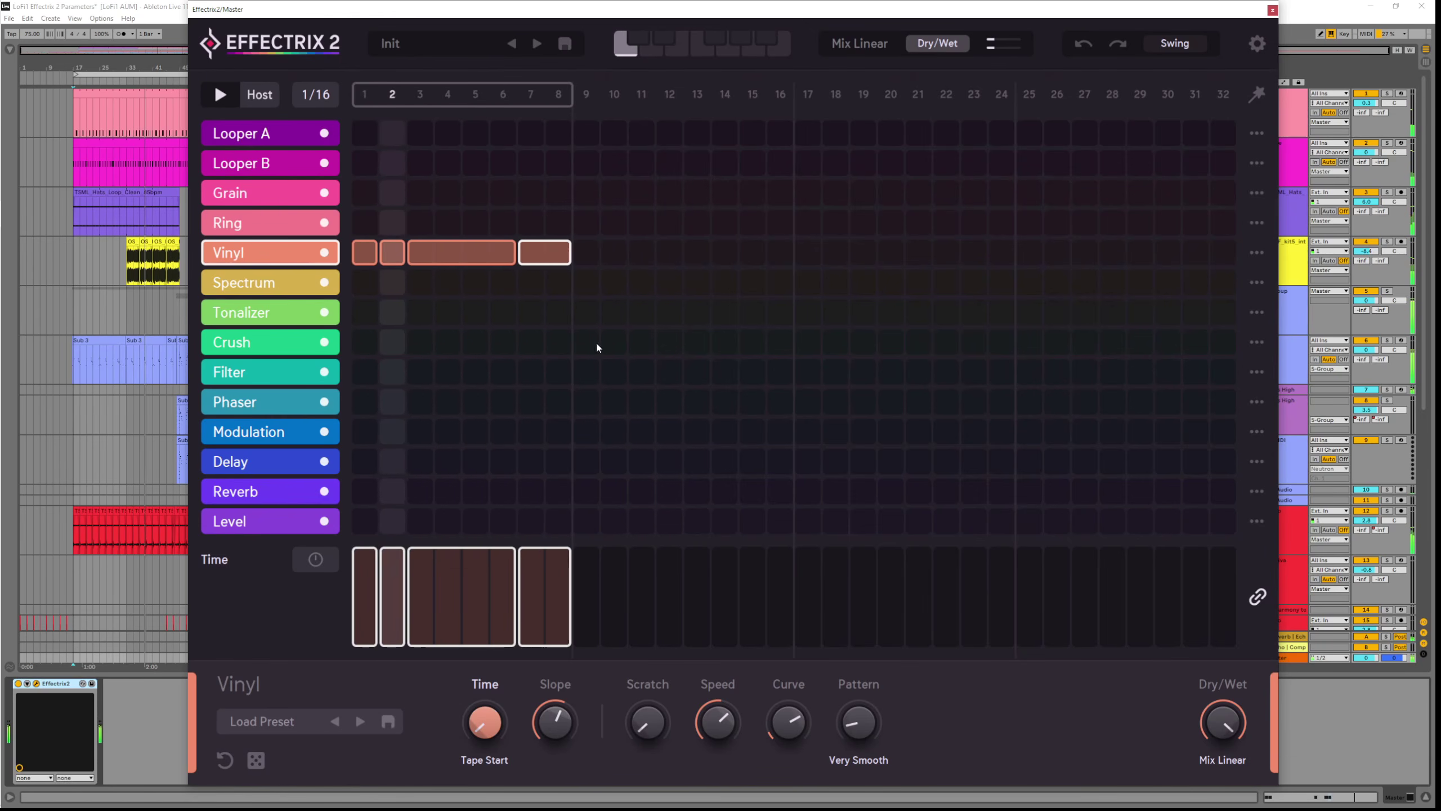
Set the Vinyl Scratch to 100.00 and Speed to 1/8, with Curve at minimum and Pattern off
{"action": "left_click_drag", "start_coordinate": [647, 737], "coordinate": [635, 684]}
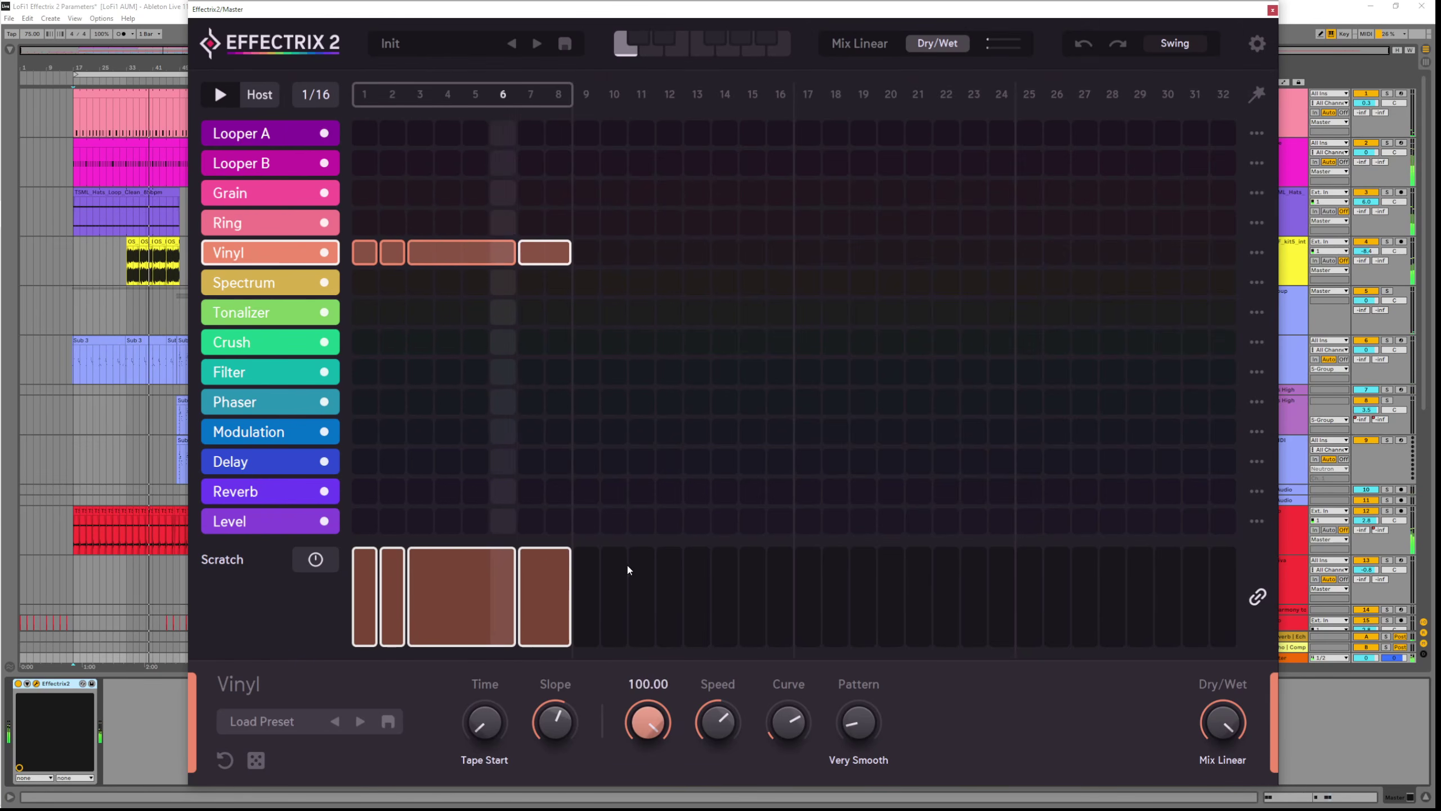
{"action": "left_click_drag", "start_coordinate": [725, 715], "coordinate": [732, 753]}
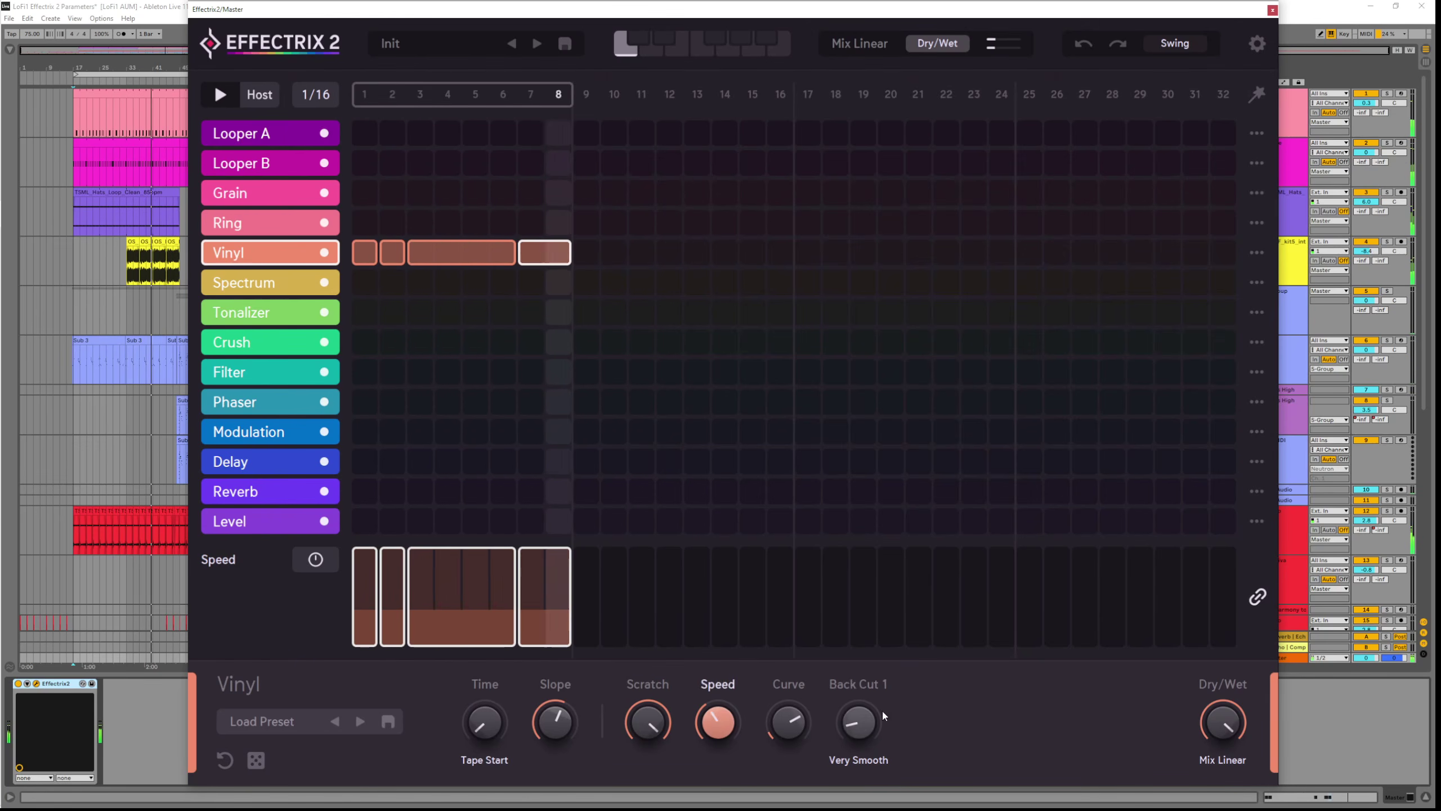
{"action": "left_click_drag", "start_coordinate": [882, 708], "coordinate": [737, 680]}
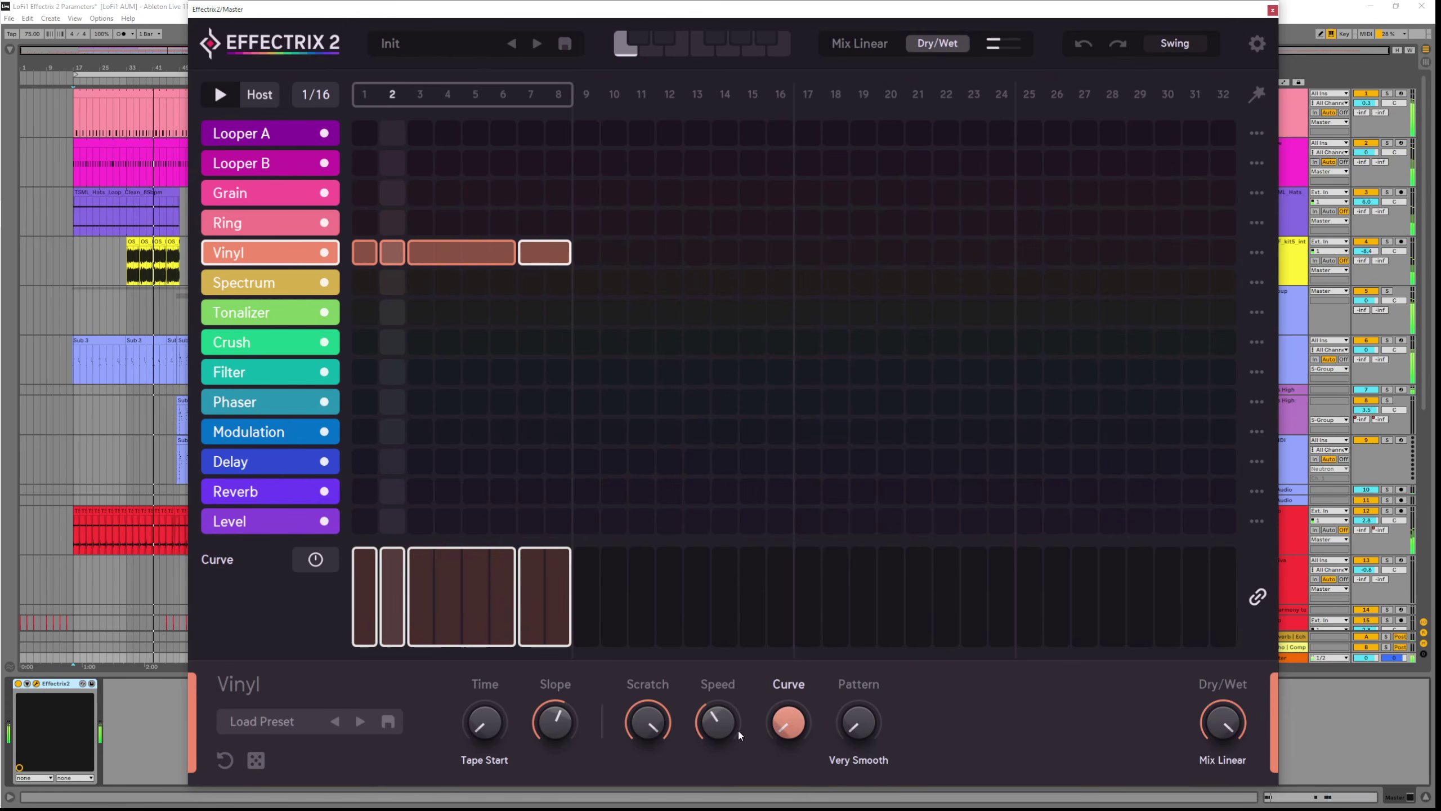
{"action": "left_click_drag", "start_coordinate": [738, 736], "coordinate": [731, 709]}
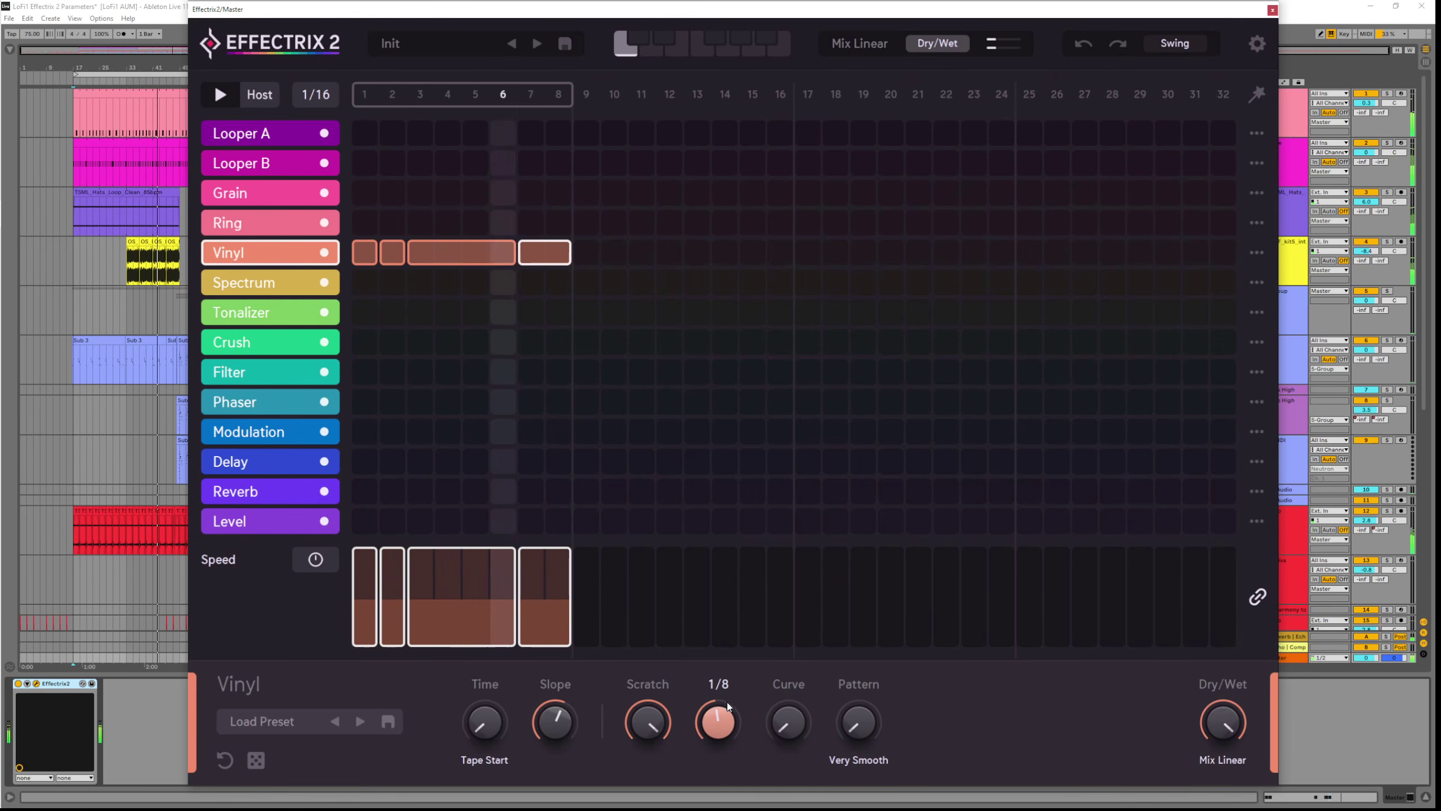
Lower the Vinyl Scratch slightly and sweep the Speed up to 1/64P and back to just below its midpoint
{"action": "left_click", "coordinate": [652, 724]}
{"action": "left_click_drag", "start_coordinate": [719, 717], "coordinate": [660, 683]}
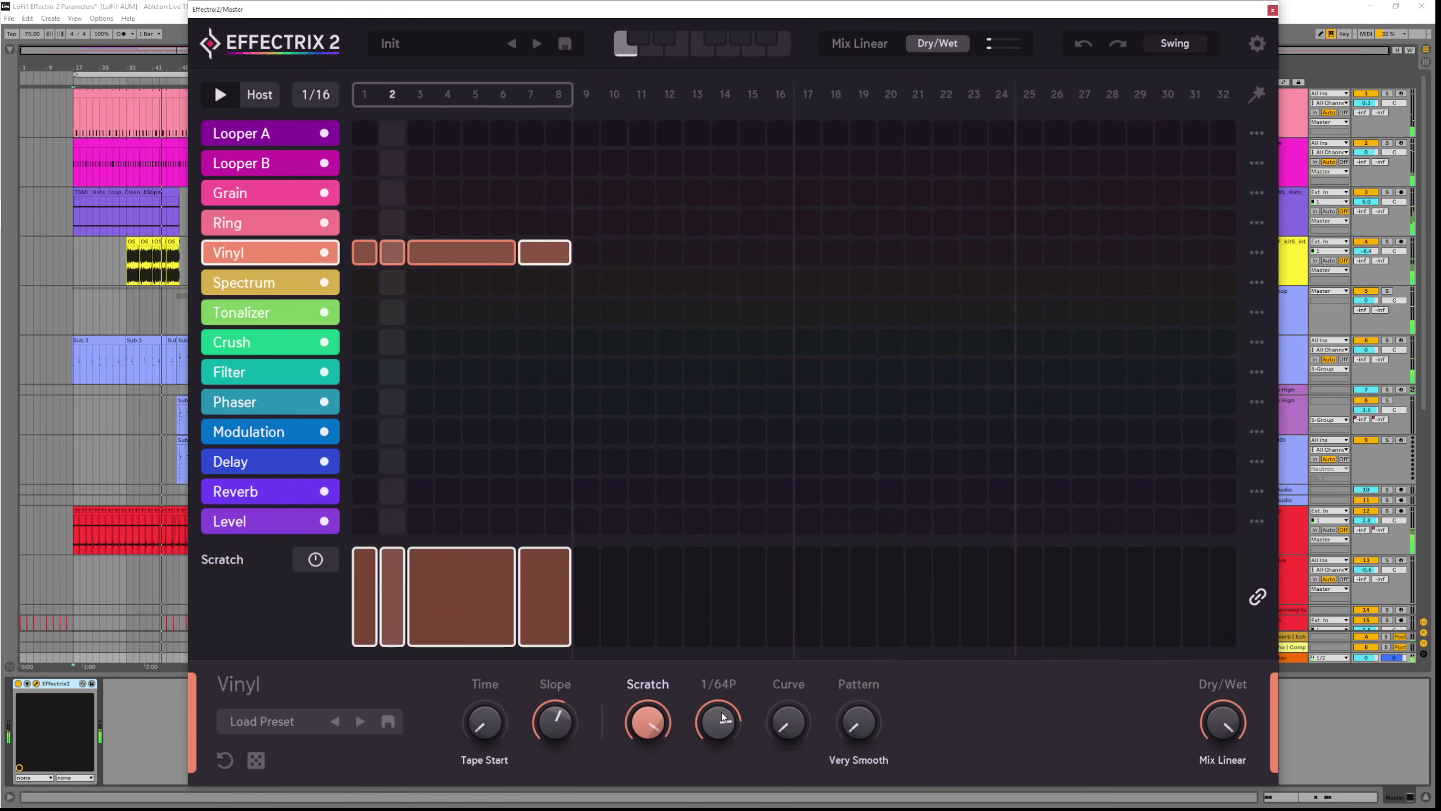
{"action": "left_click_drag", "start_coordinate": [722, 718], "coordinate": [724, 746]}
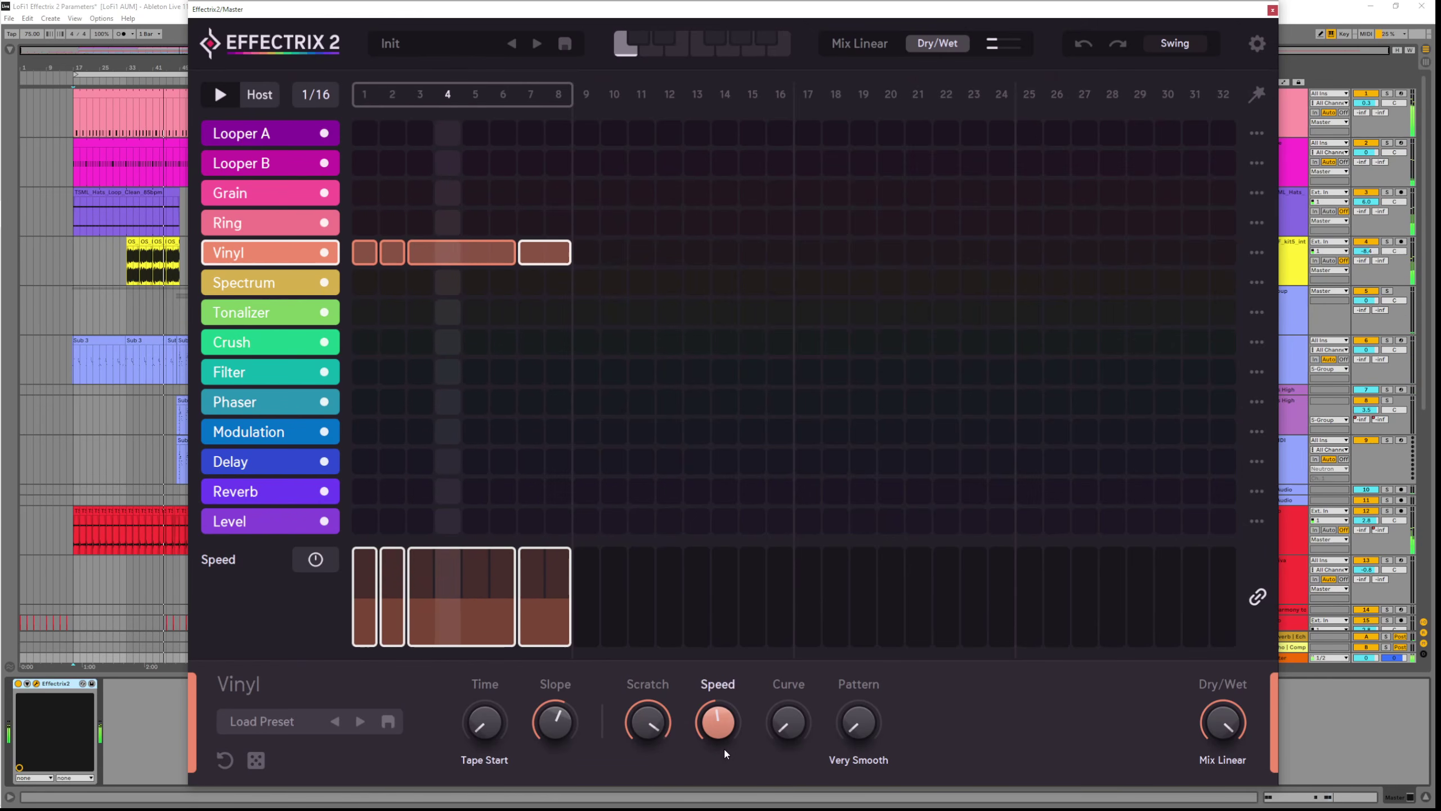
Sweep the Vinyl Pattern up past Back Cut 4 with Curve near its maximum, and lower the Curve below its midpoint
{"action": "mouse_move", "coordinate": [797, 728]}
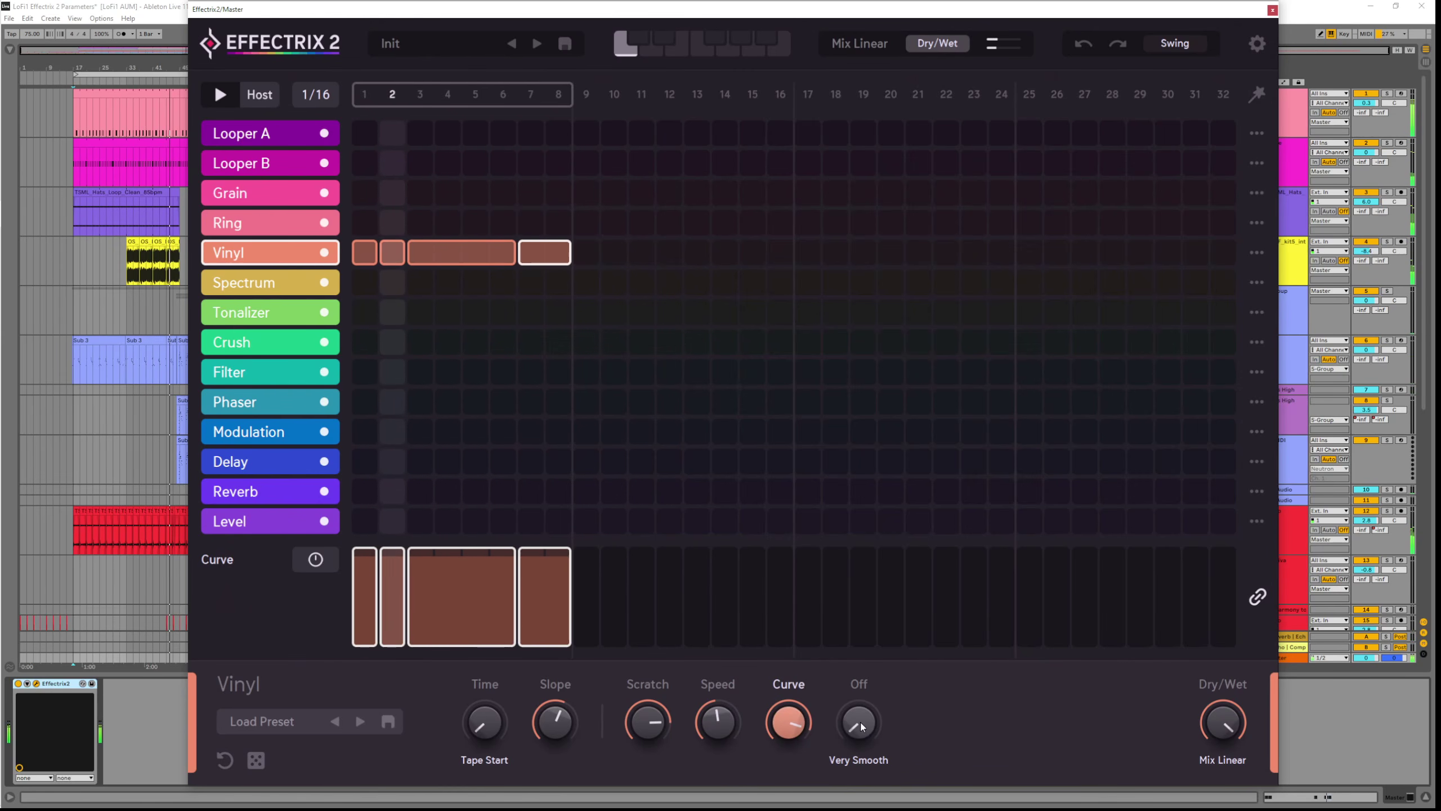
{"action": "left_click_drag", "start_coordinate": [859, 723], "coordinate": [857, 720]}
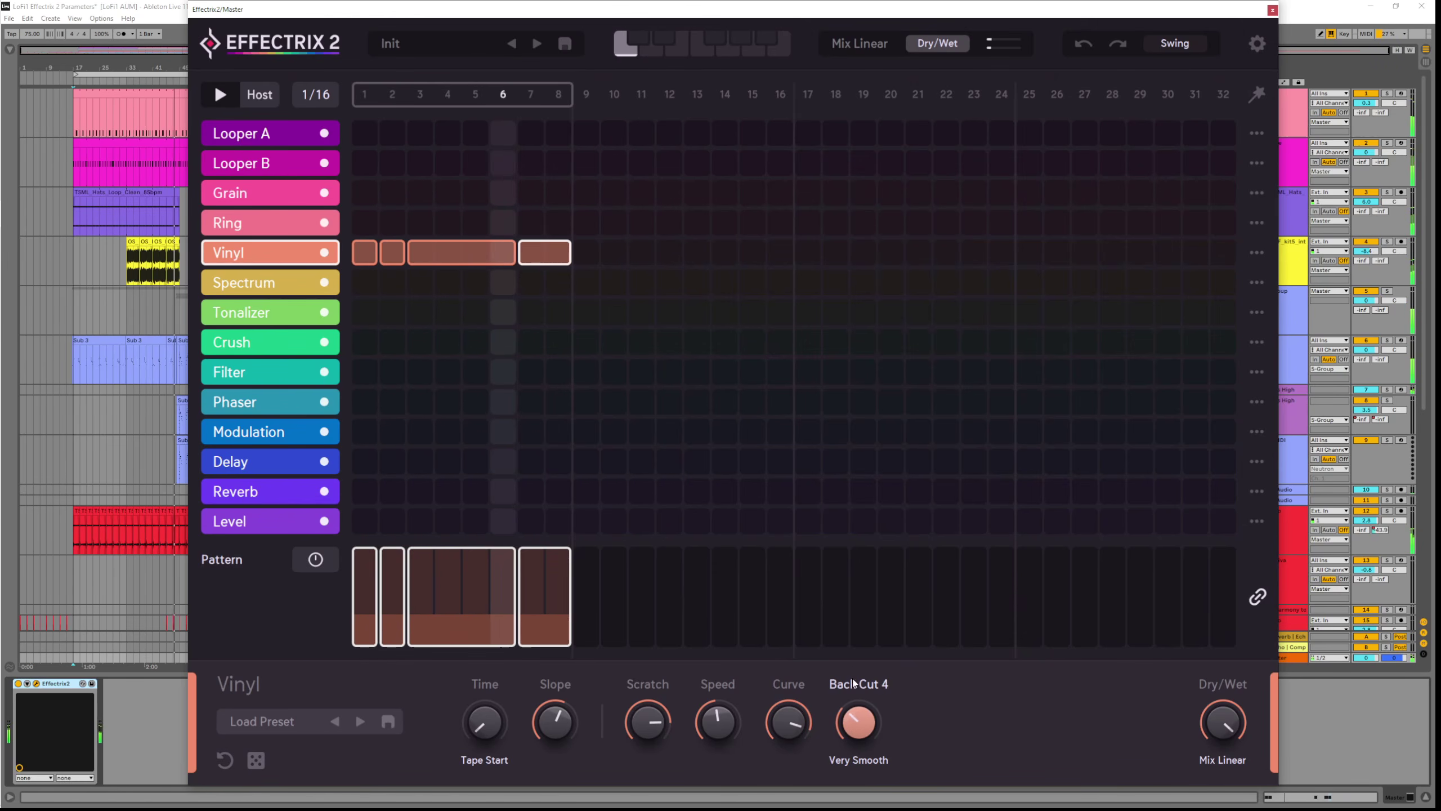
{"action": "left_click_drag", "start_coordinate": [851, 665], "coordinate": [861, 632]}
{"action": "left_click_drag", "start_coordinate": [803, 715], "coordinate": [786, 780]}
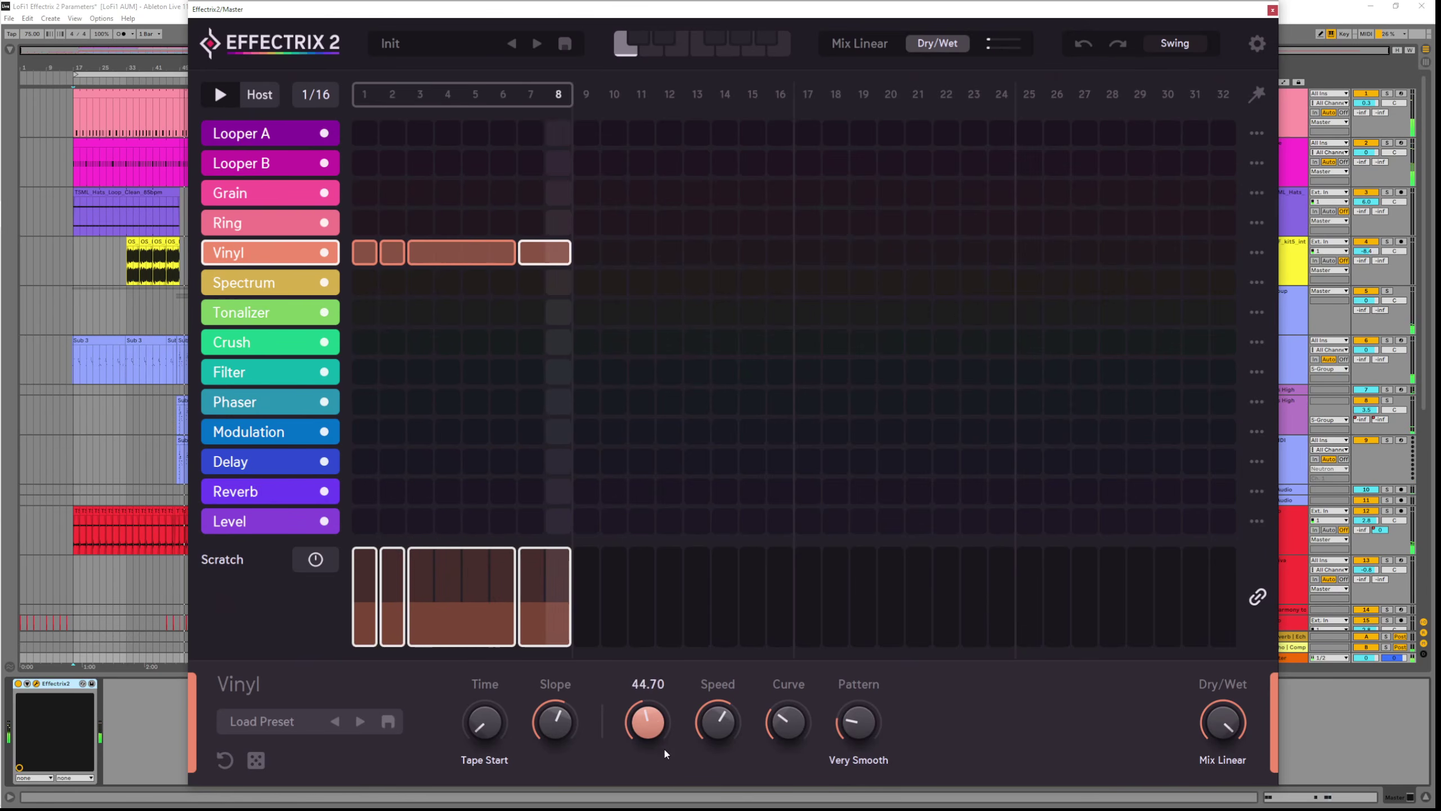
Set the Vinyl Pattern to Back Cut 4, switch its mode through Abrupt to Smooth, and raise Scratch to 81.45
{"action": "left_click", "coordinate": [866, 730]}
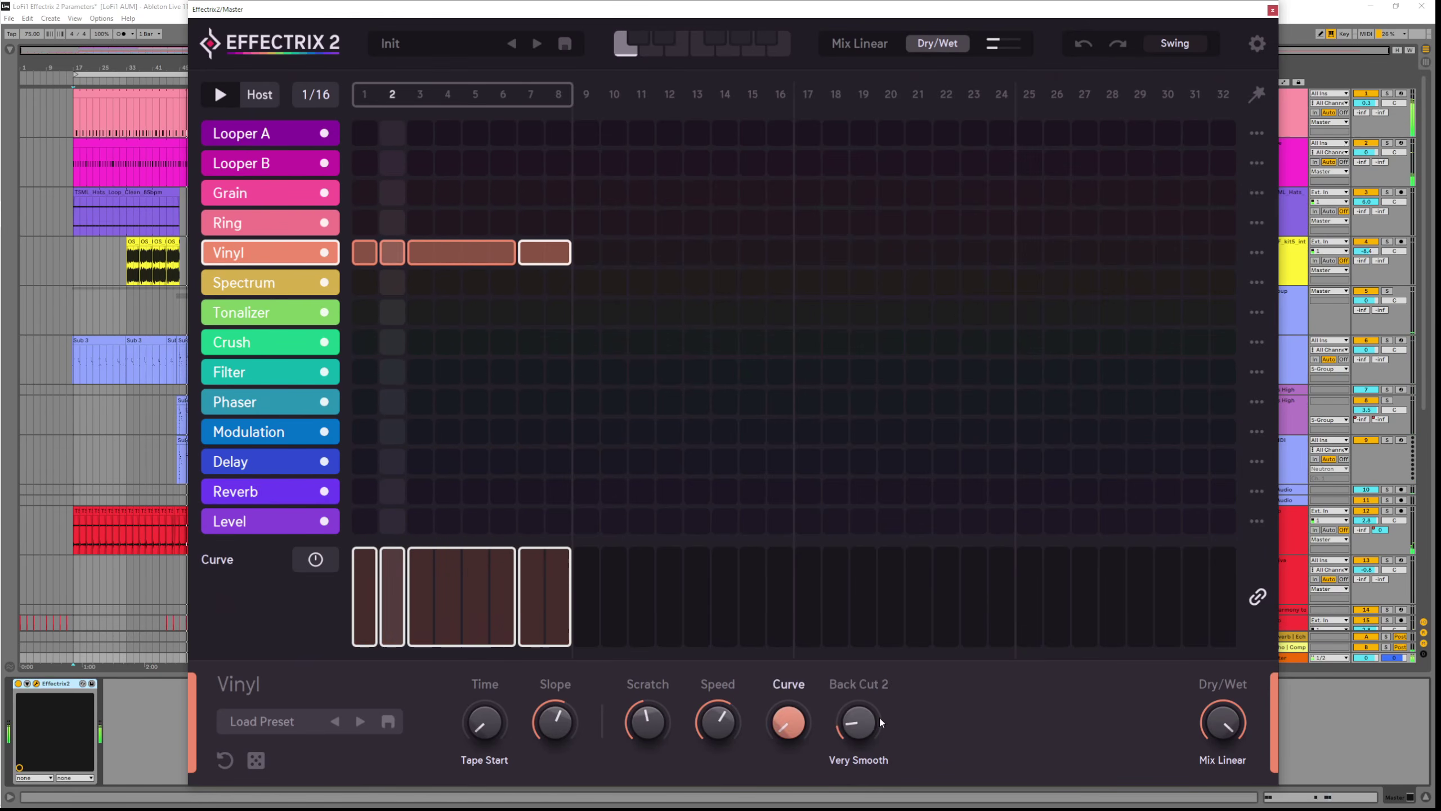
{"action": "left_click", "coordinate": [865, 760]}
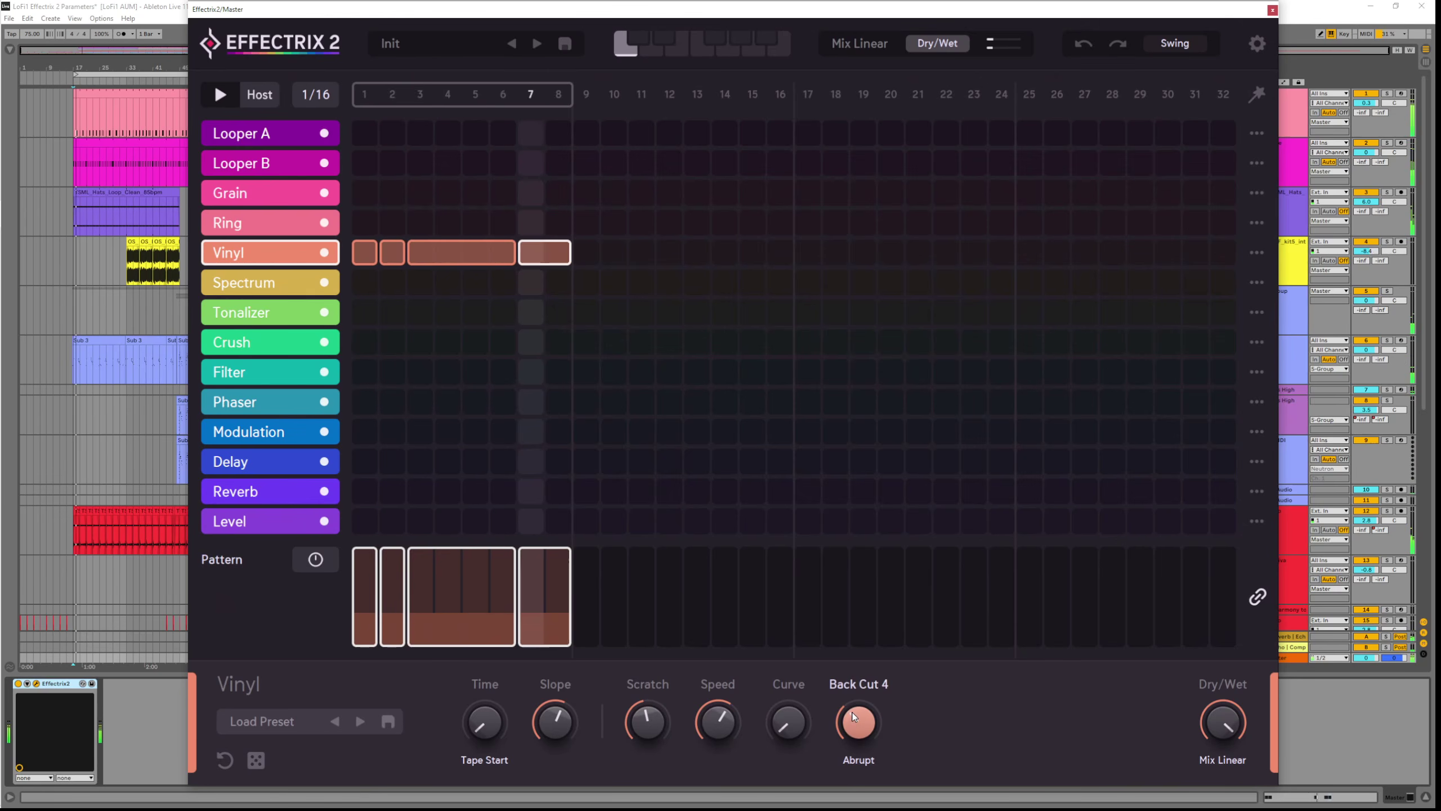
{"action": "left_click", "coordinate": [868, 764]}
{"action": "left_click_drag", "start_coordinate": [647, 722], "coordinate": [654, 662]}
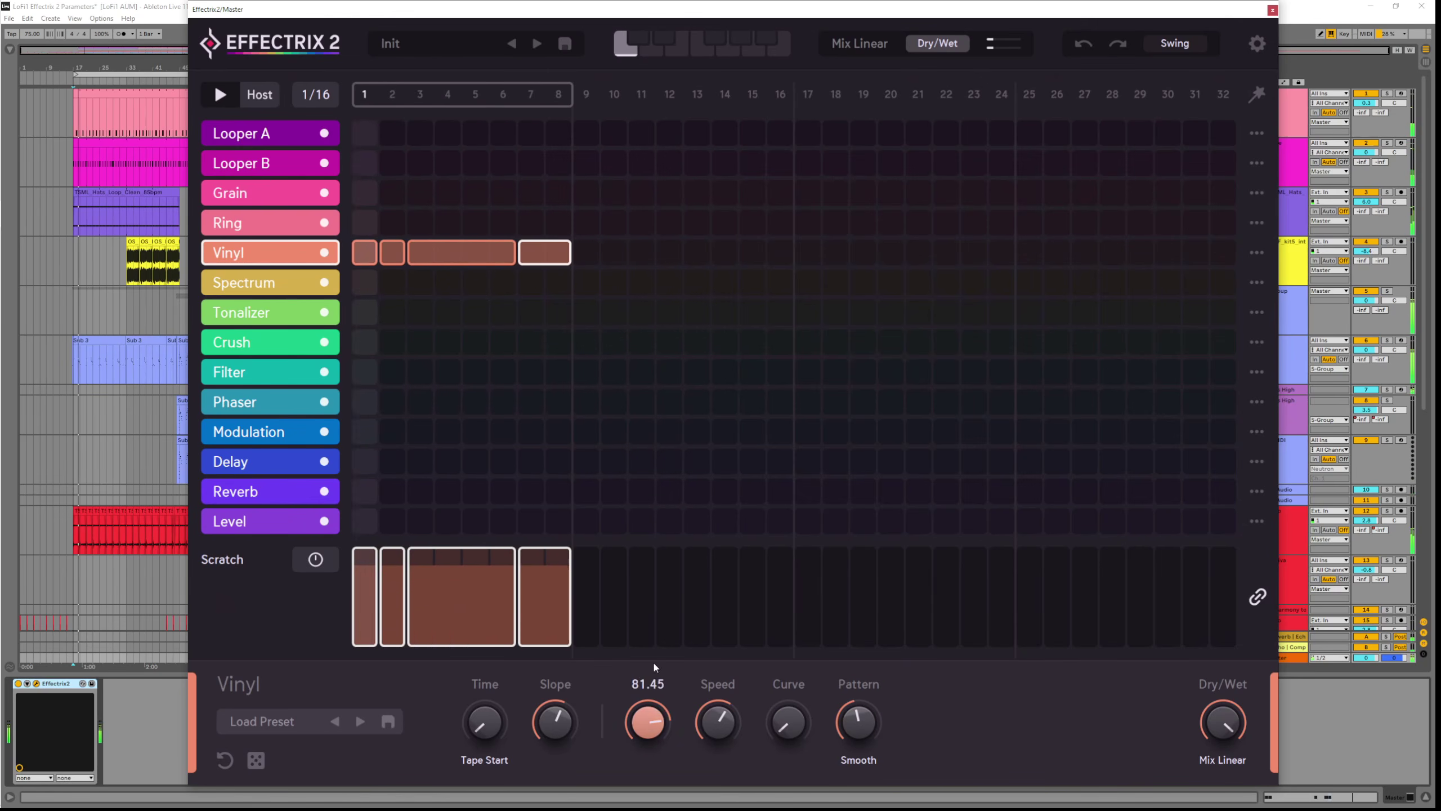
Set the Vinyl Pattern to Dbl Cut 2 in Very Smooth mode, with Speed just below its midpoint and Curve raised
{"action": "mouse_move", "coordinate": [736, 717]}
{"action": "left_mouse_down"}
{"action": "mouse_move", "coordinate": [733, 744]}
{"action": "mouse_move", "coordinate": [716, 723]}
{"action": "left_mouse_up"}
{"action": "left_click", "coordinate": [869, 762]}
{"action": "left_click", "coordinate": [860, 719]}
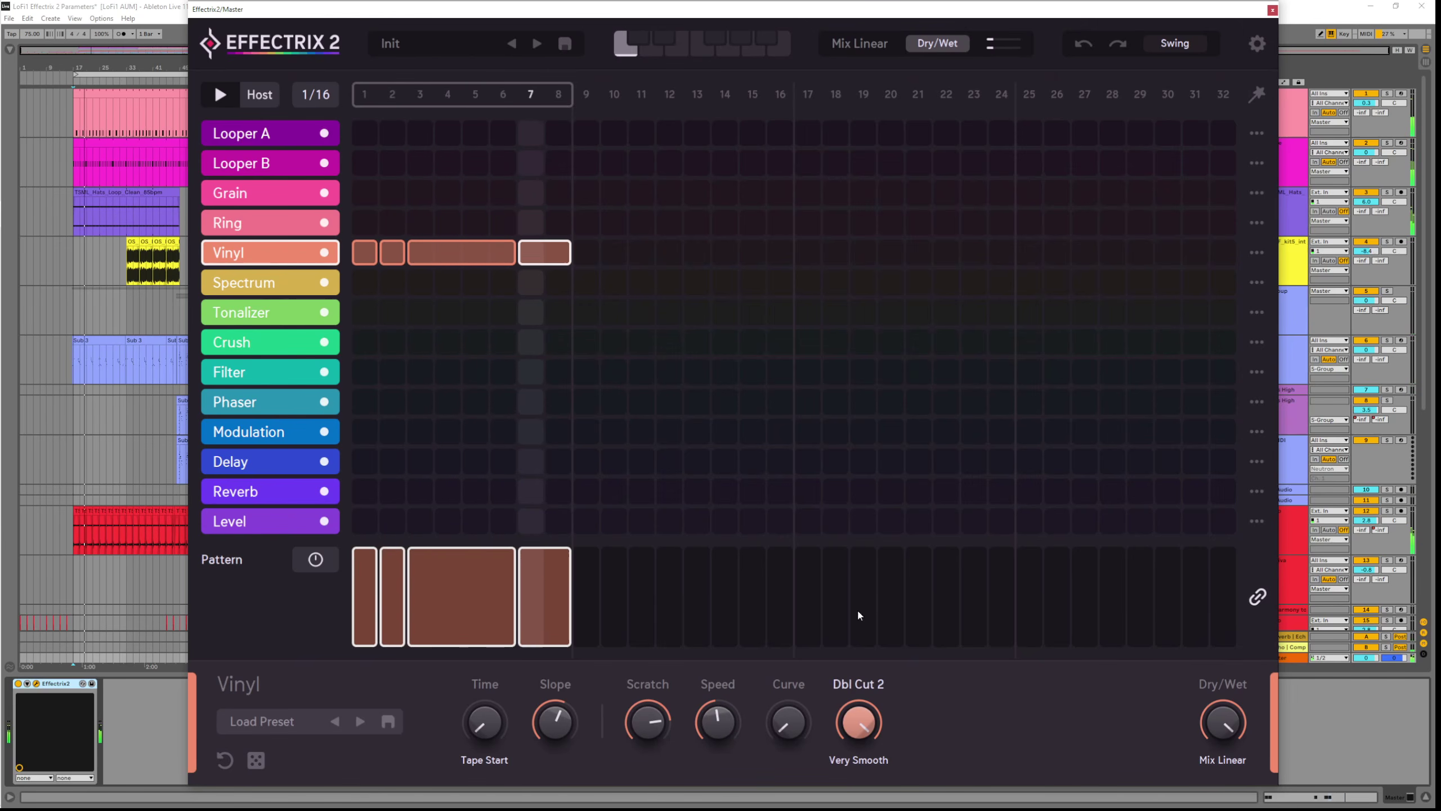
{"action": "left_click_drag", "start_coordinate": [789, 723], "coordinate": [791, 671]}
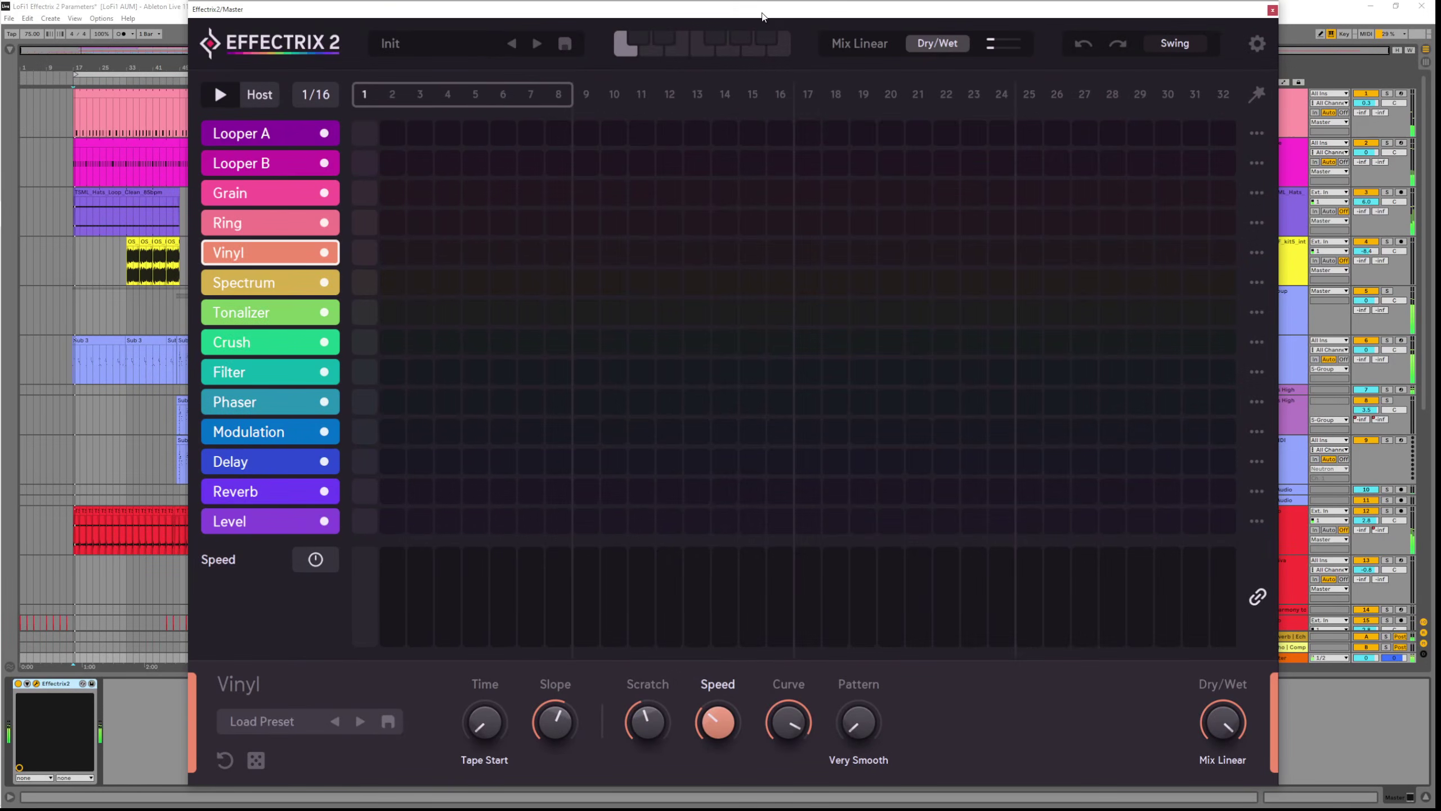
Select the Spectrum effect and draw one block spanning steps 1 to 8 in its row
{"action": "left_click", "coordinate": [280, 284]}
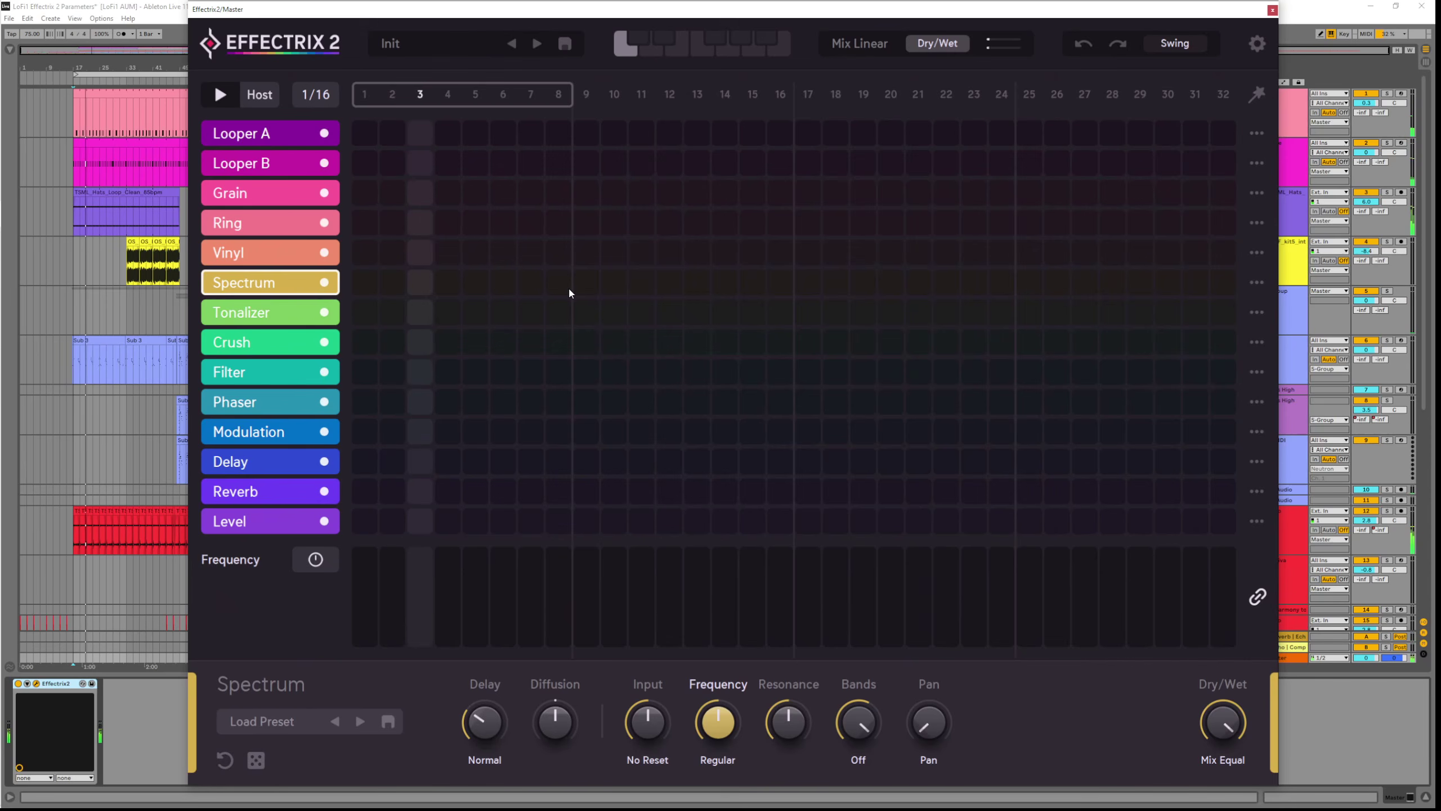
{"action": "left_click_drag", "start_coordinate": [385, 293], "coordinate": [553, 294]}
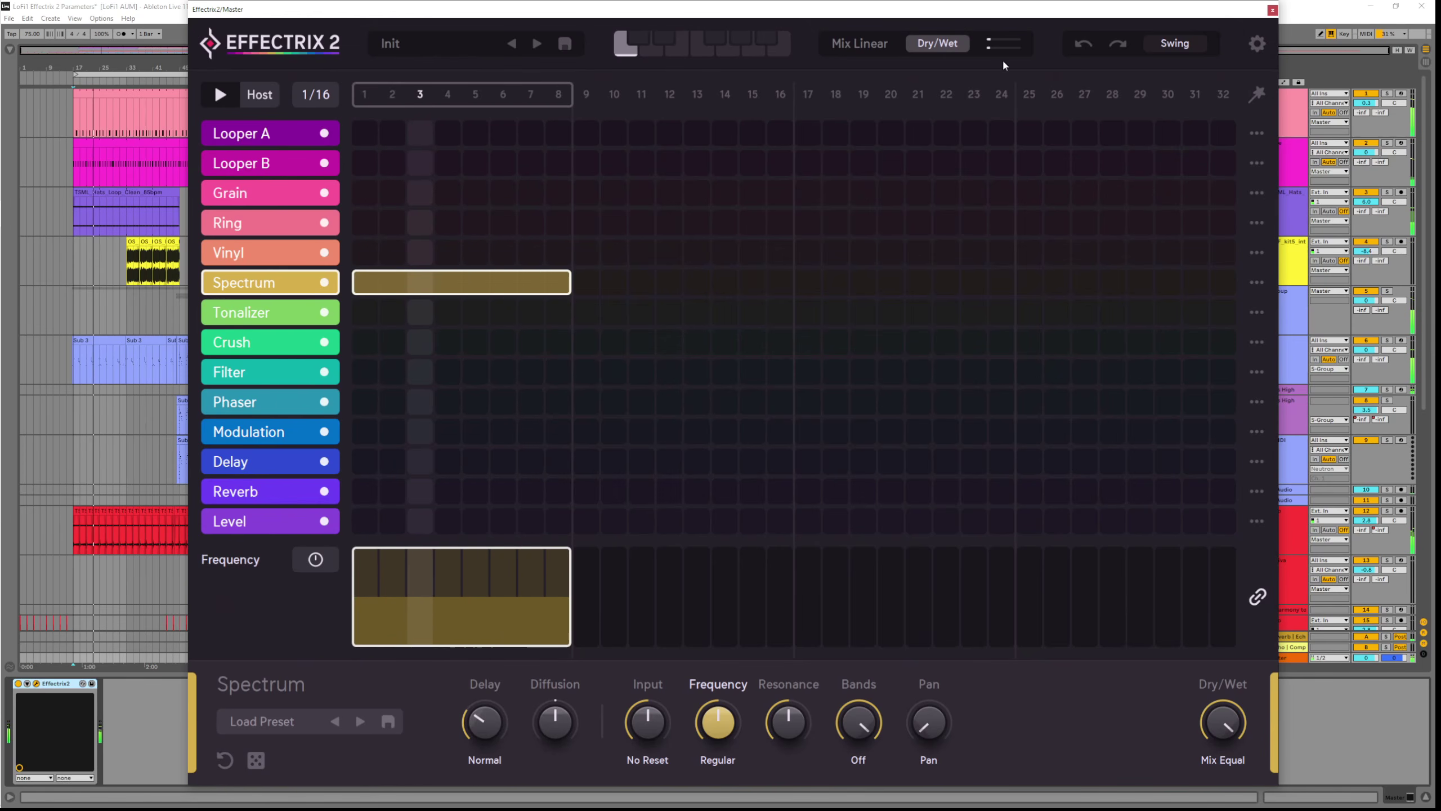
{"action": "mouse_move", "coordinate": [929, 41]}
{"action": "left_click_drag", "start_coordinate": [933, 41], "coordinate": [929, 39]}
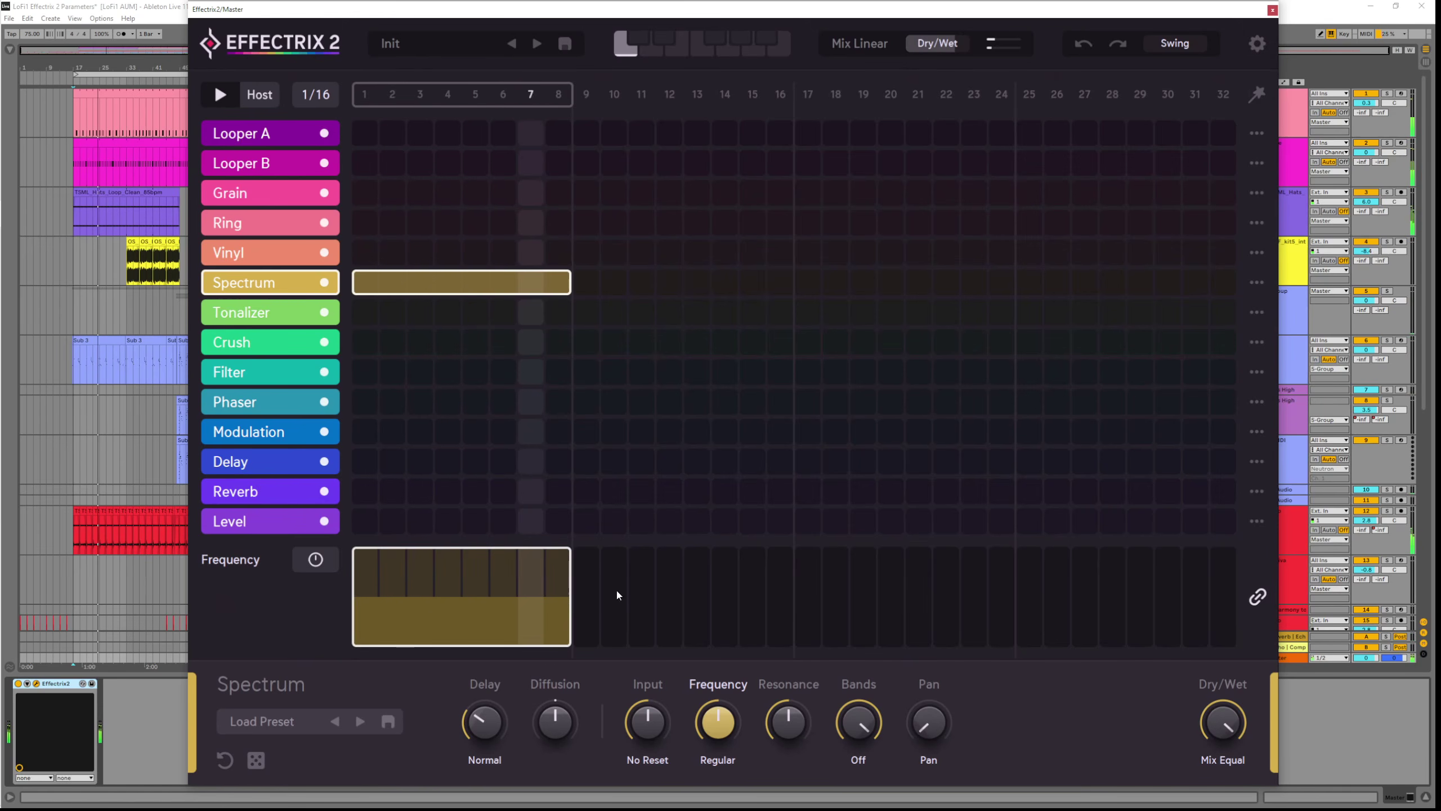
Sweep the Spectrum Delay up to 1108.74 Hz and back down to 36.71 Hz
{"action": "mouse_move", "coordinate": [480, 733]}
{"action": "left_click_drag", "start_coordinate": [494, 735], "coordinate": [497, 630]}
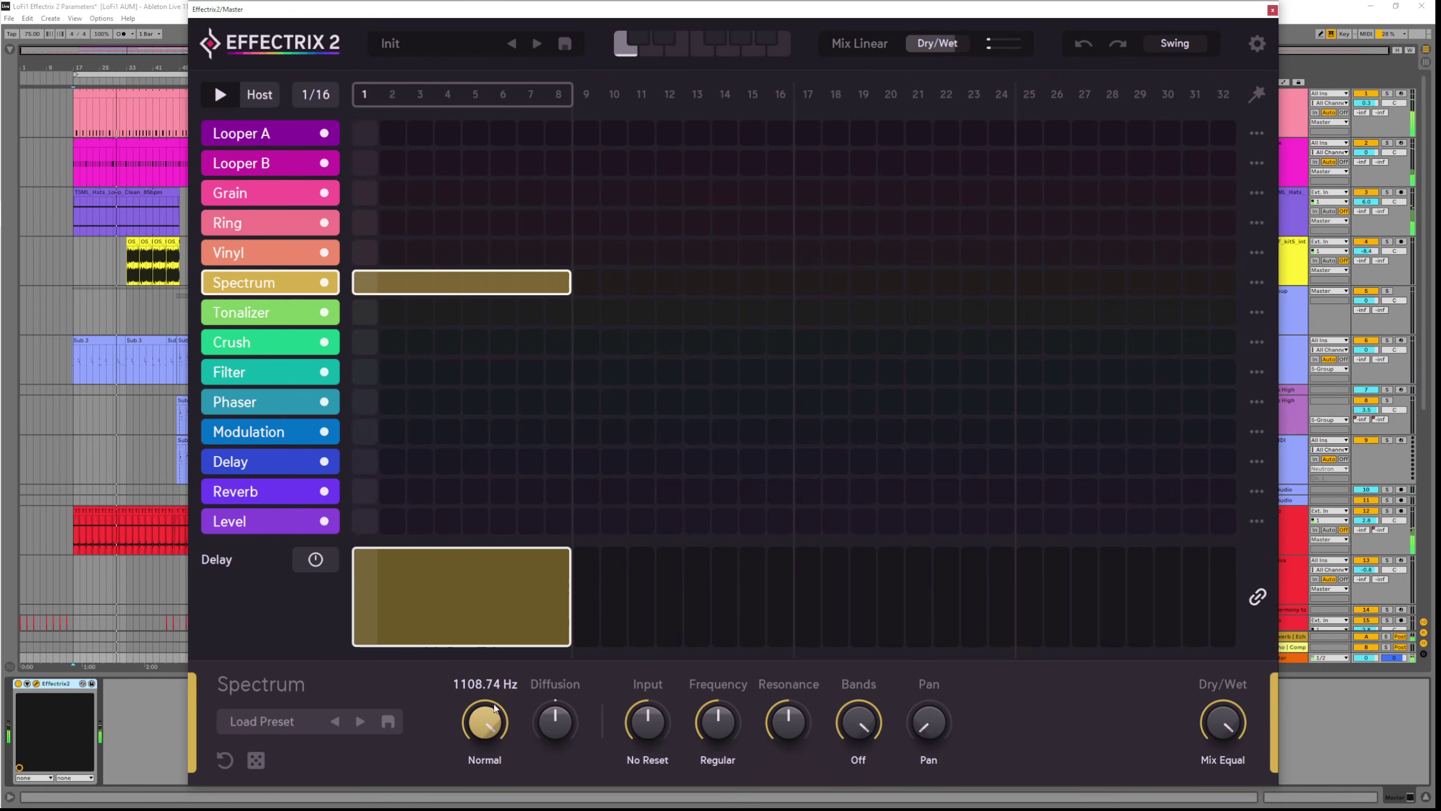
{"action": "left_click_drag", "start_coordinate": [490, 713], "coordinate": [502, 747]}
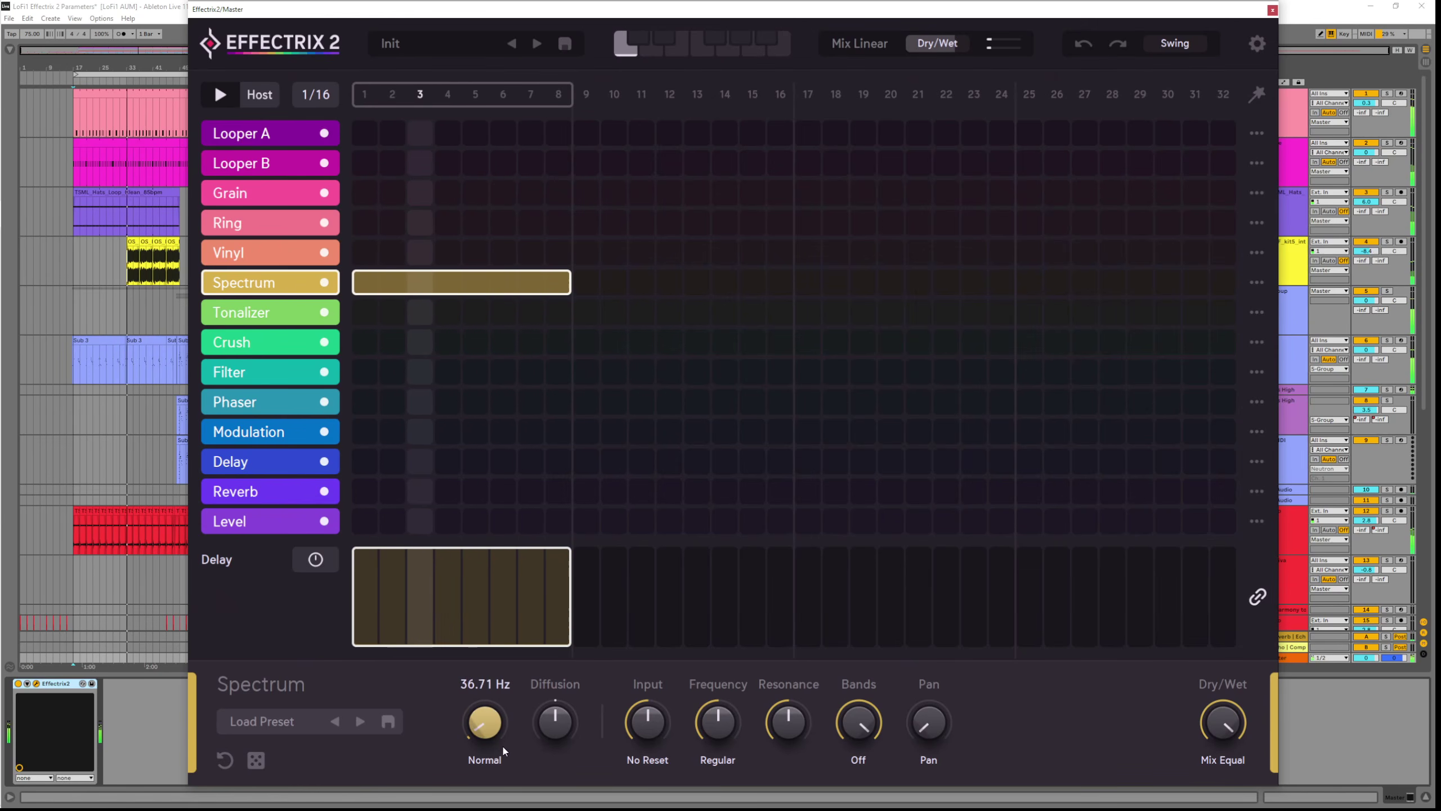
Switch the Spectrum Delay mode to Synced 1 and raise the Delay to just below its midpoint
{"action": "left_click", "coordinate": [492, 760]}
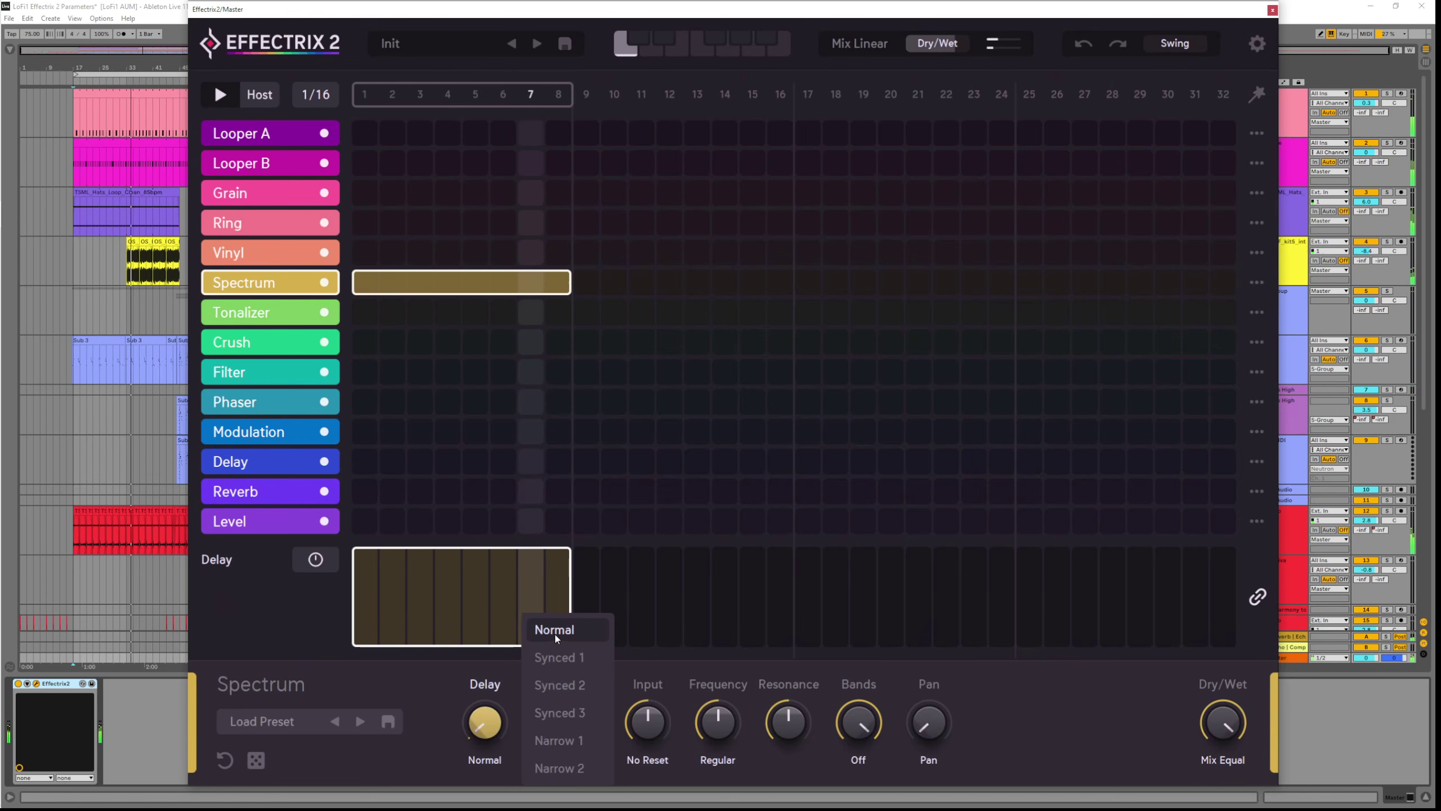
{"action": "mouse_move", "coordinate": [483, 734]}
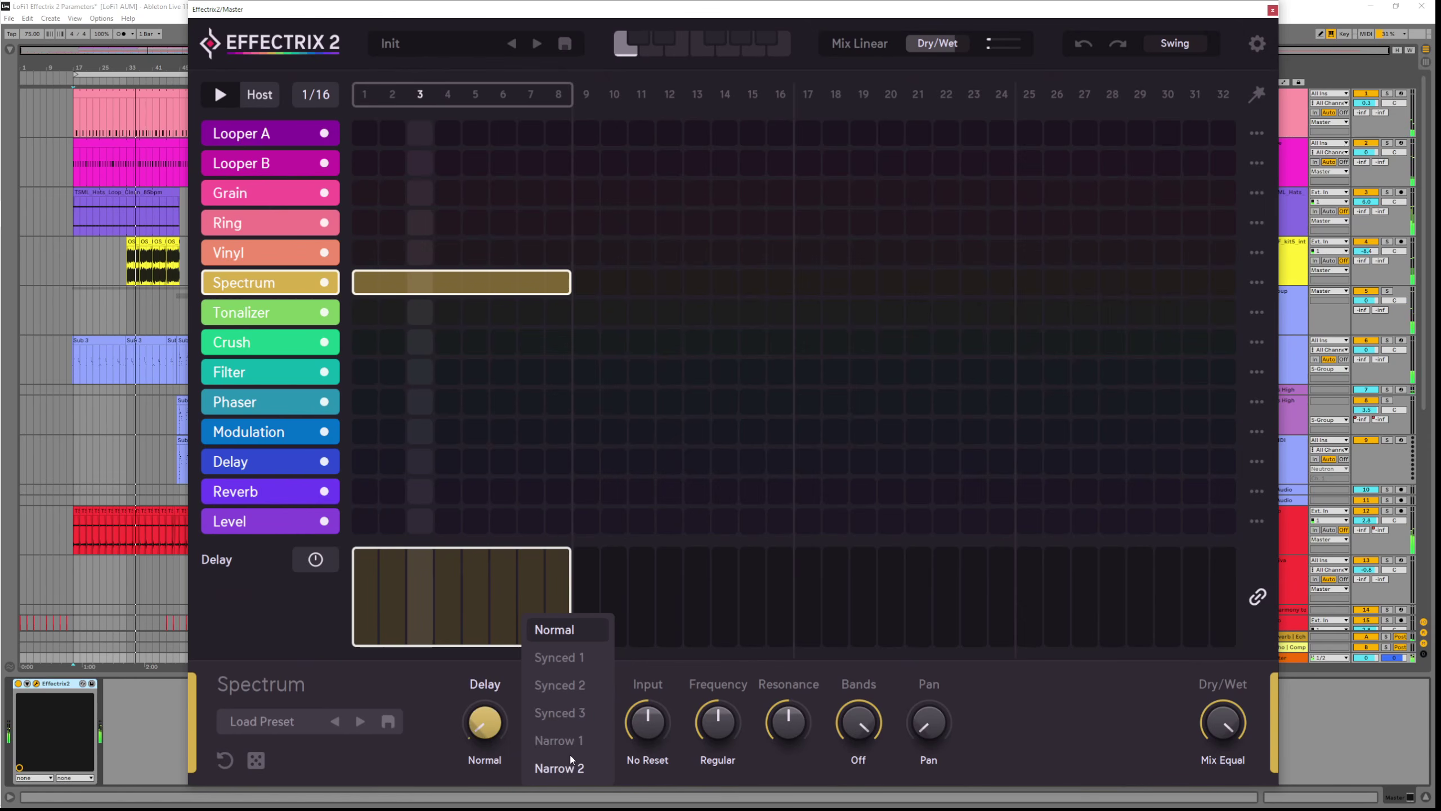
{"action": "left_click", "coordinate": [563, 660]}
{"action": "left_click_drag", "start_coordinate": [493, 722], "coordinate": [495, 671]}
Try the Synced 3 mode for the Spectrum Delay and sweep the Delay amount
{"action": "left_click", "coordinate": [494, 752]}
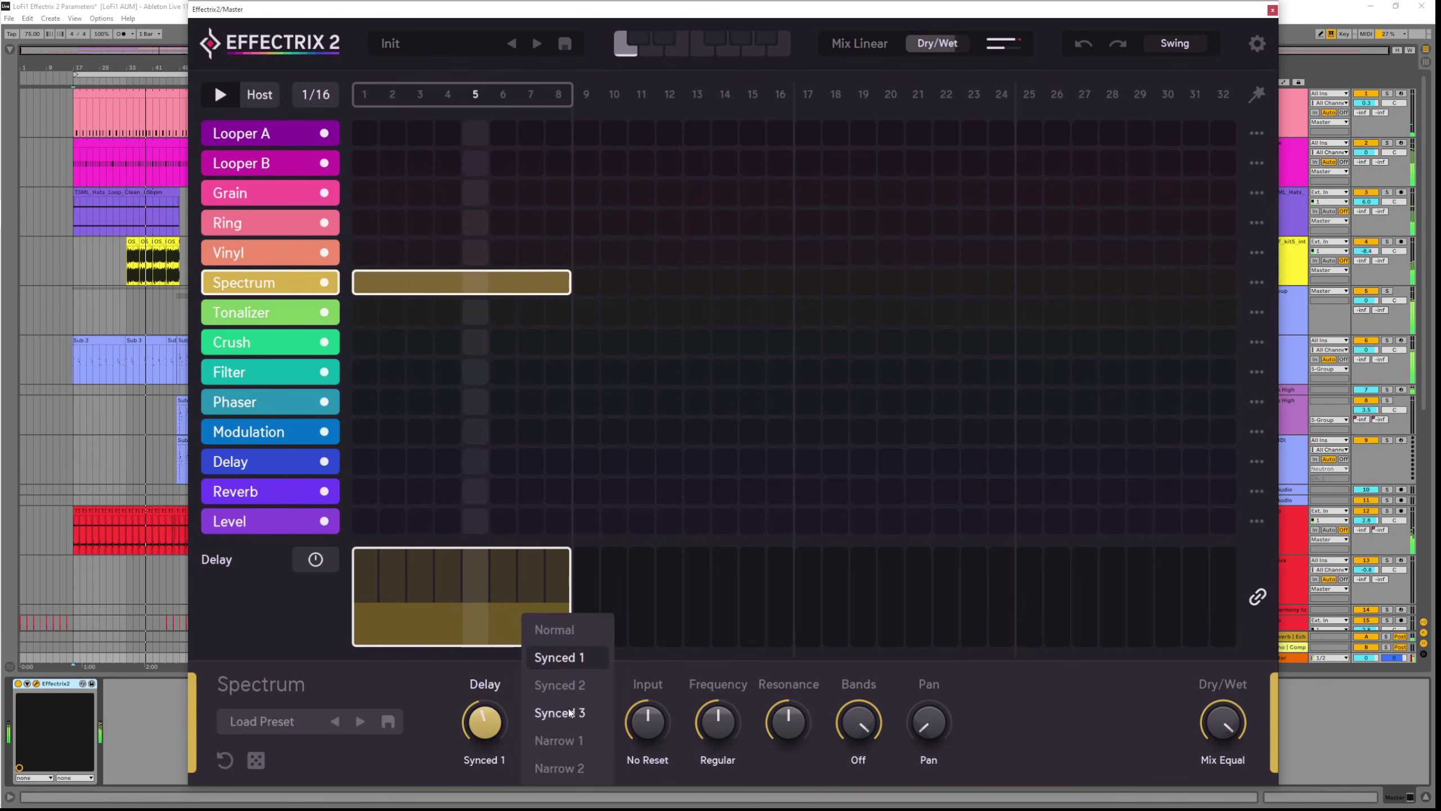
{"action": "left_click", "coordinate": [557, 711]}
{"action": "left_click_drag", "start_coordinate": [502, 737], "coordinate": [573, 647]}
{"action": "left_click", "coordinate": [499, 761]}
{"action": "left_click", "coordinate": [559, 710]}
Try the Narrow 1 and Narrow 2 modes for the Spectrum Delay
{"action": "left_click", "coordinate": [500, 760]}
{"action": "left_click", "coordinate": [549, 737]}
{"action": "left_click", "coordinate": [503, 763]}
{"action": "left_click", "coordinate": [548, 767]}
Switch the Spectrum Delay mode to Synced 1 and raise Diffusion to 100 % with Input at about 49
{"action": "left_click", "coordinate": [484, 760]}
{"action": "left_click", "coordinate": [553, 658]}
{"action": "left_click_drag", "start_coordinate": [557, 719], "coordinate": [567, 605]}
{"action": "mouse_move", "coordinate": [650, 716]}
{"action": "left_mouse_down"}
{"action": "mouse_move", "coordinate": [661, 743]}
{"action": "mouse_move", "coordinate": [653, 706]}
{"action": "mouse_move", "coordinate": [660, 720]}
{"action": "left_mouse_up"}
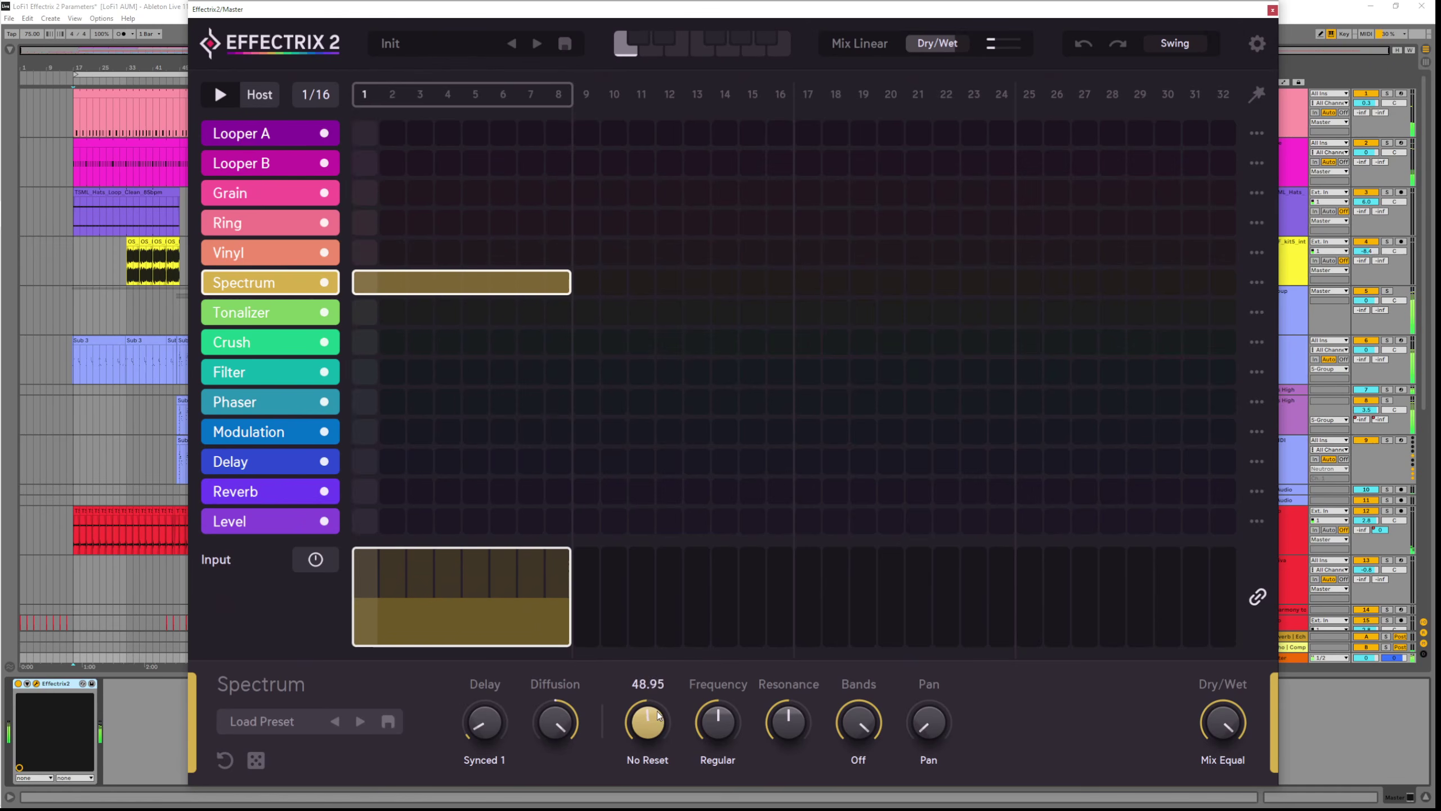
Try the Spectrum Input in Reset mode at 67.85, and switch the mode back to No Reset
{"action": "left_click", "coordinate": [649, 759]}
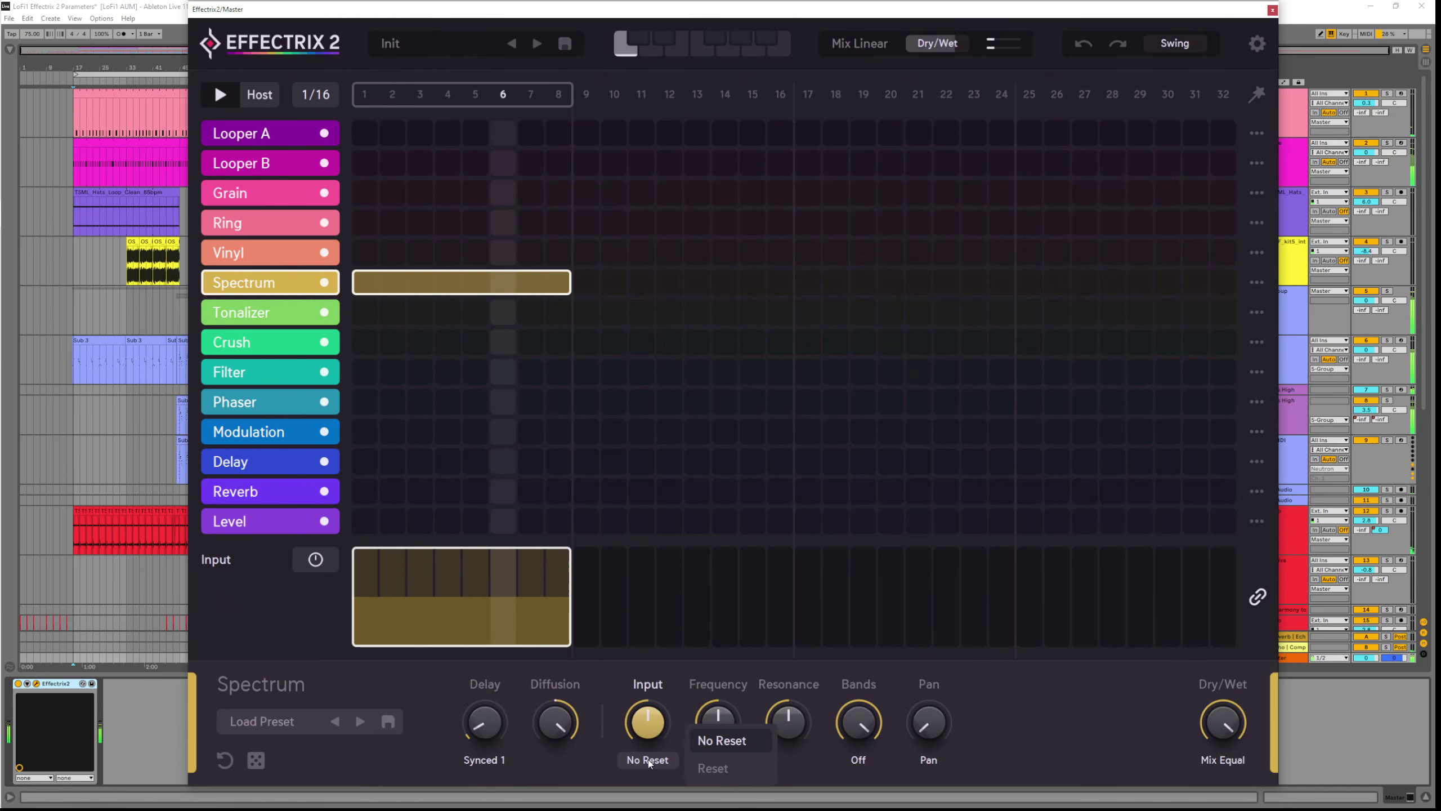
{"action": "left_click", "coordinate": [712, 768]}
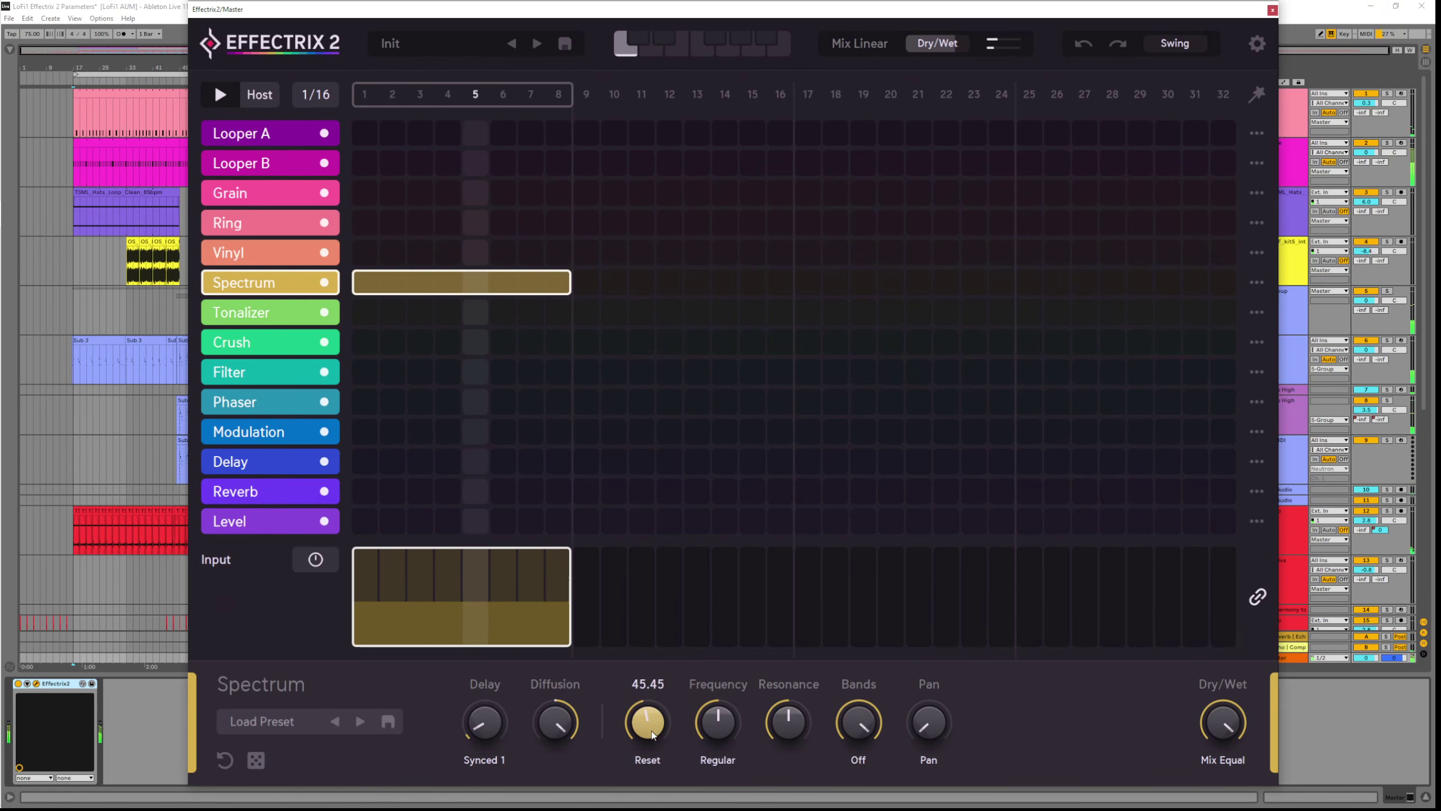
{"action": "left_click_drag", "start_coordinate": [651, 731], "coordinate": [645, 695]}
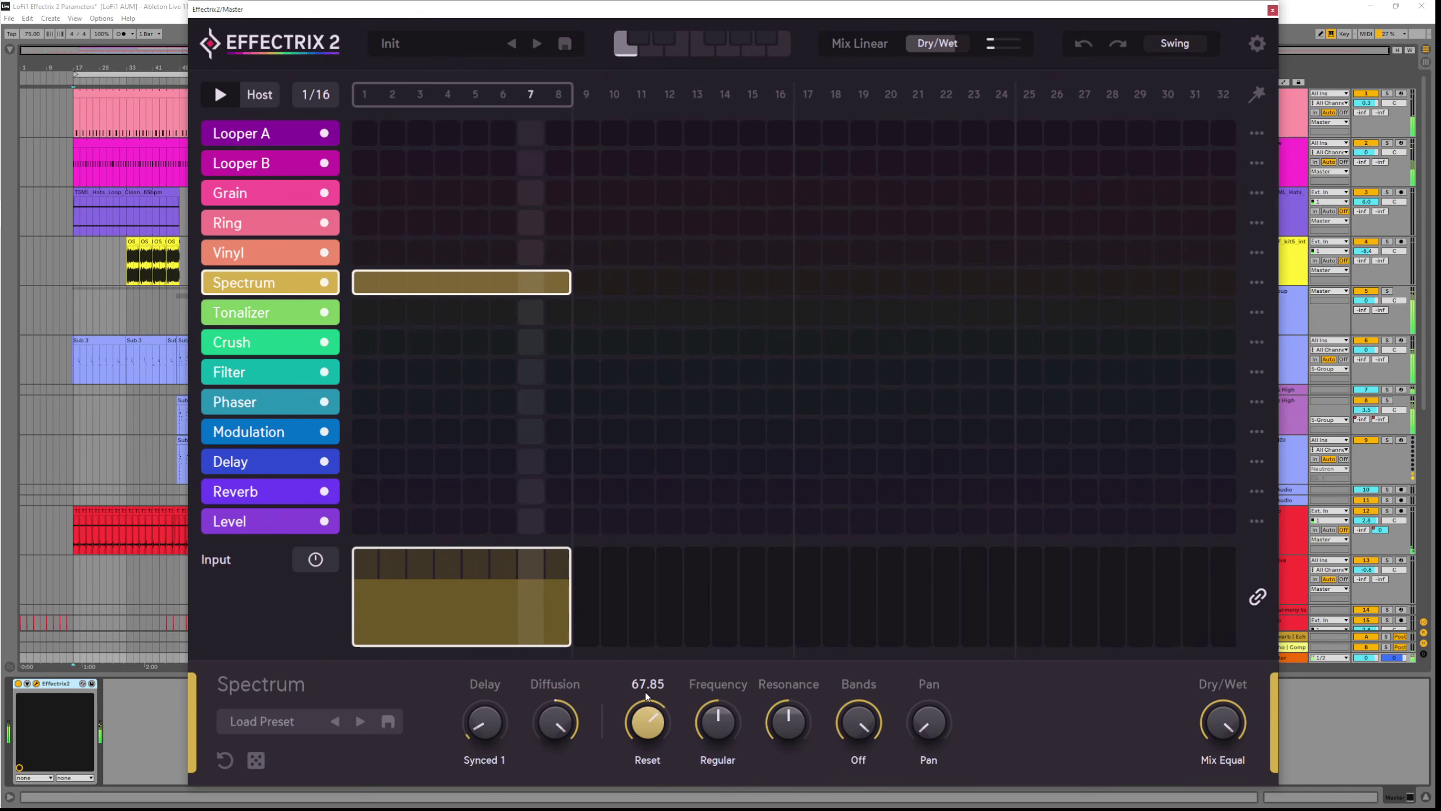
{"action": "left_click", "coordinate": [652, 761]}
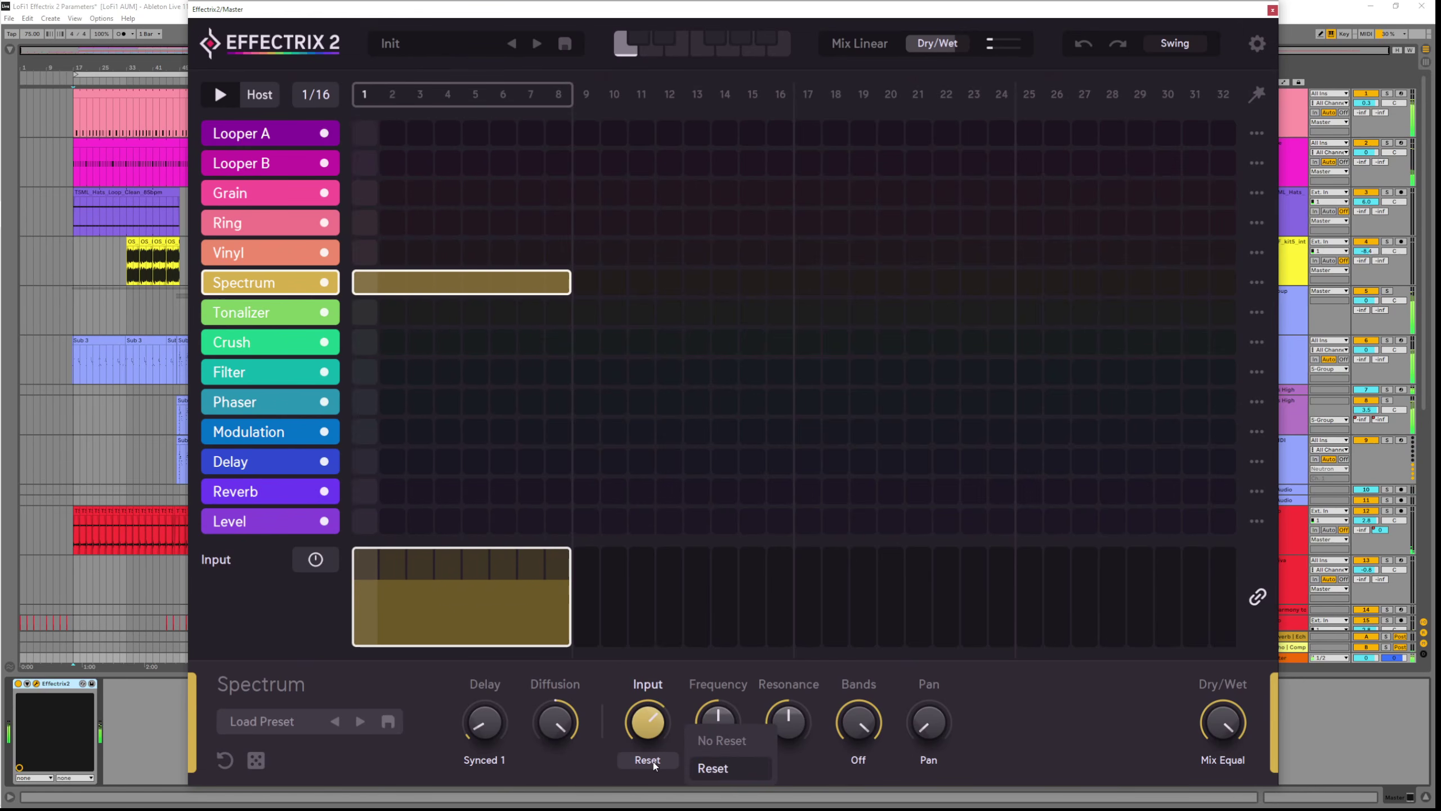
{"action": "left_click", "coordinate": [722, 740]}
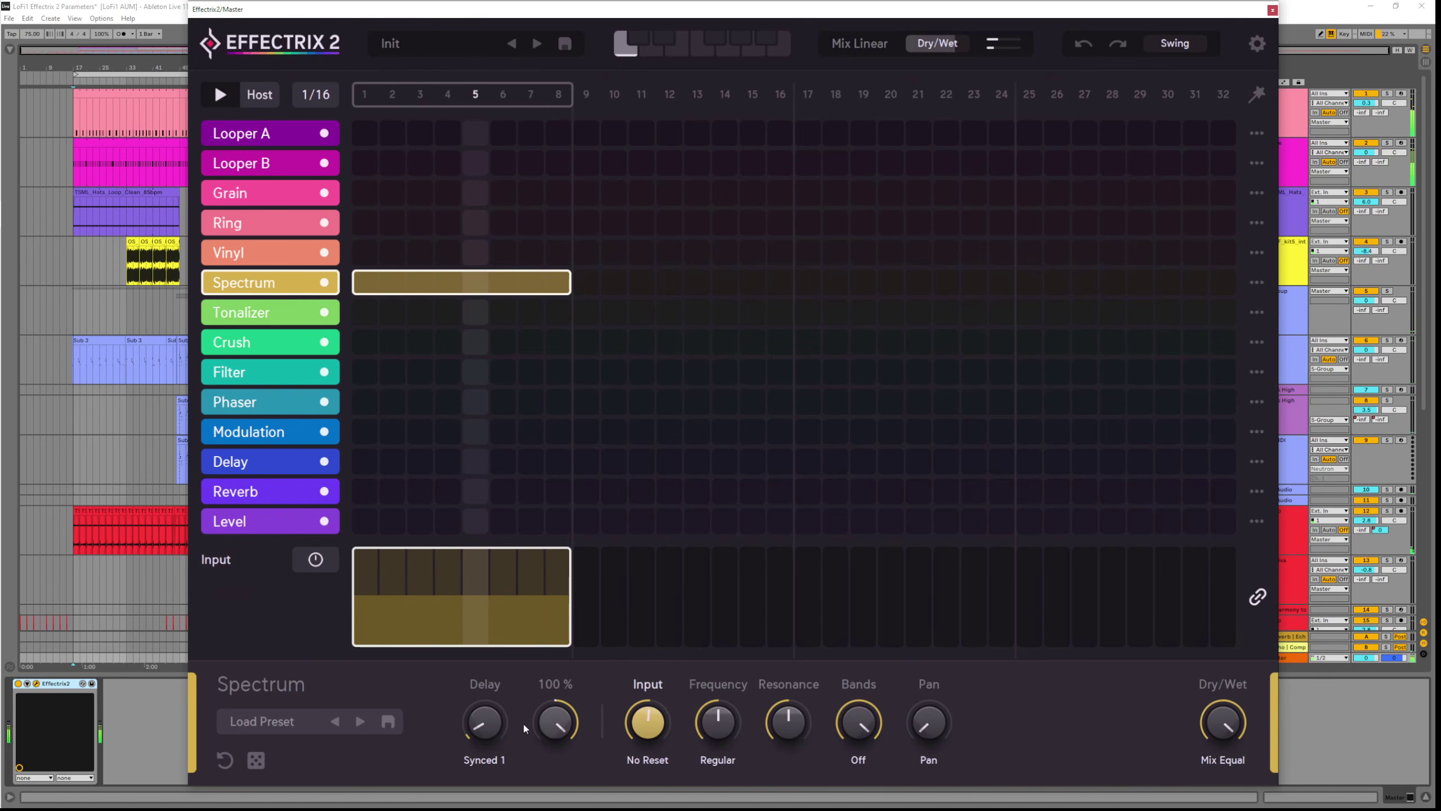
Switch the Spectrum Delay mode to Synced 2, raising the Delay slightly and lowering the Input below its midpoint
{"action": "left_click", "coordinate": [489, 761]}
{"action": "left_click", "coordinate": [561, 679]}
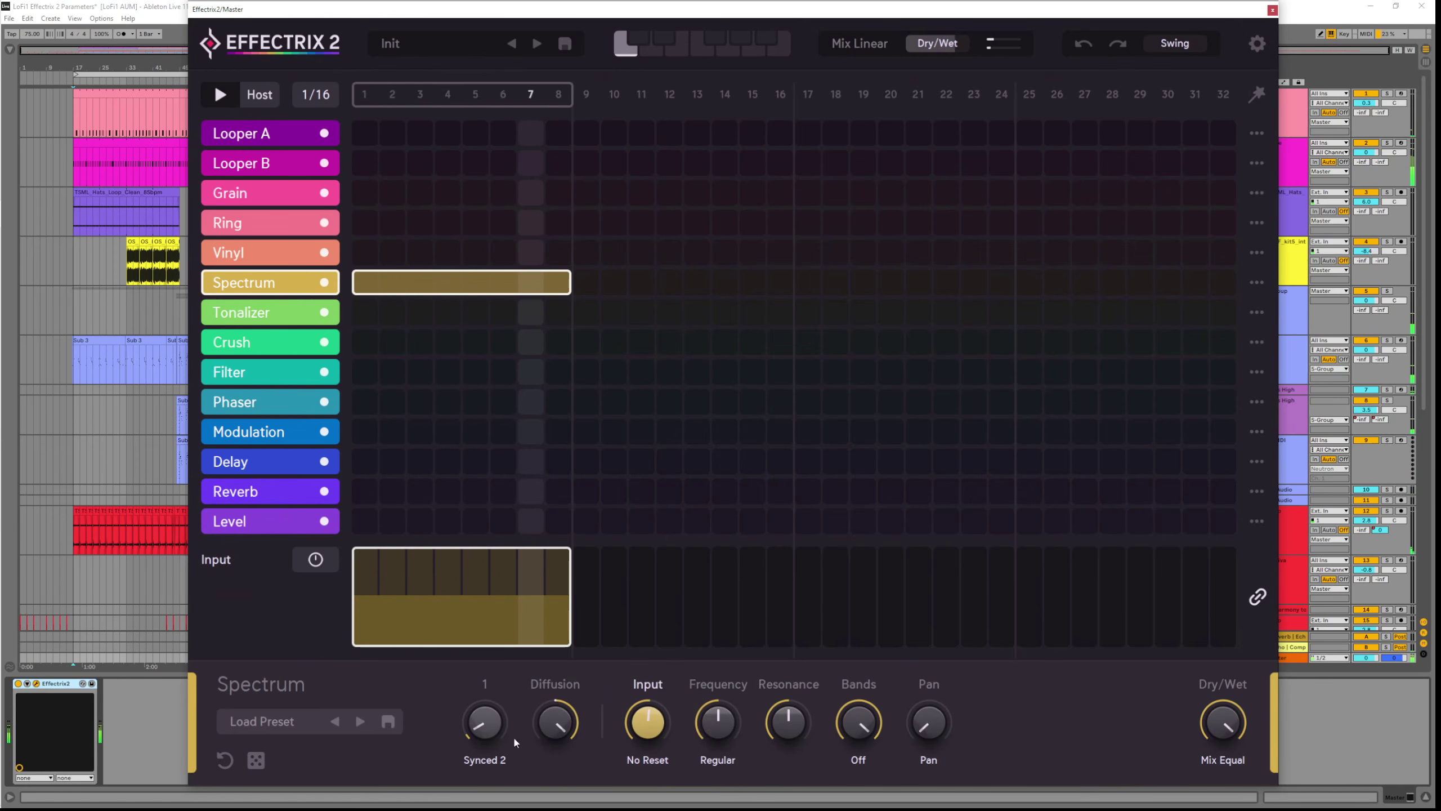
{"action": "left_click", "coordinate": [484, 728]}
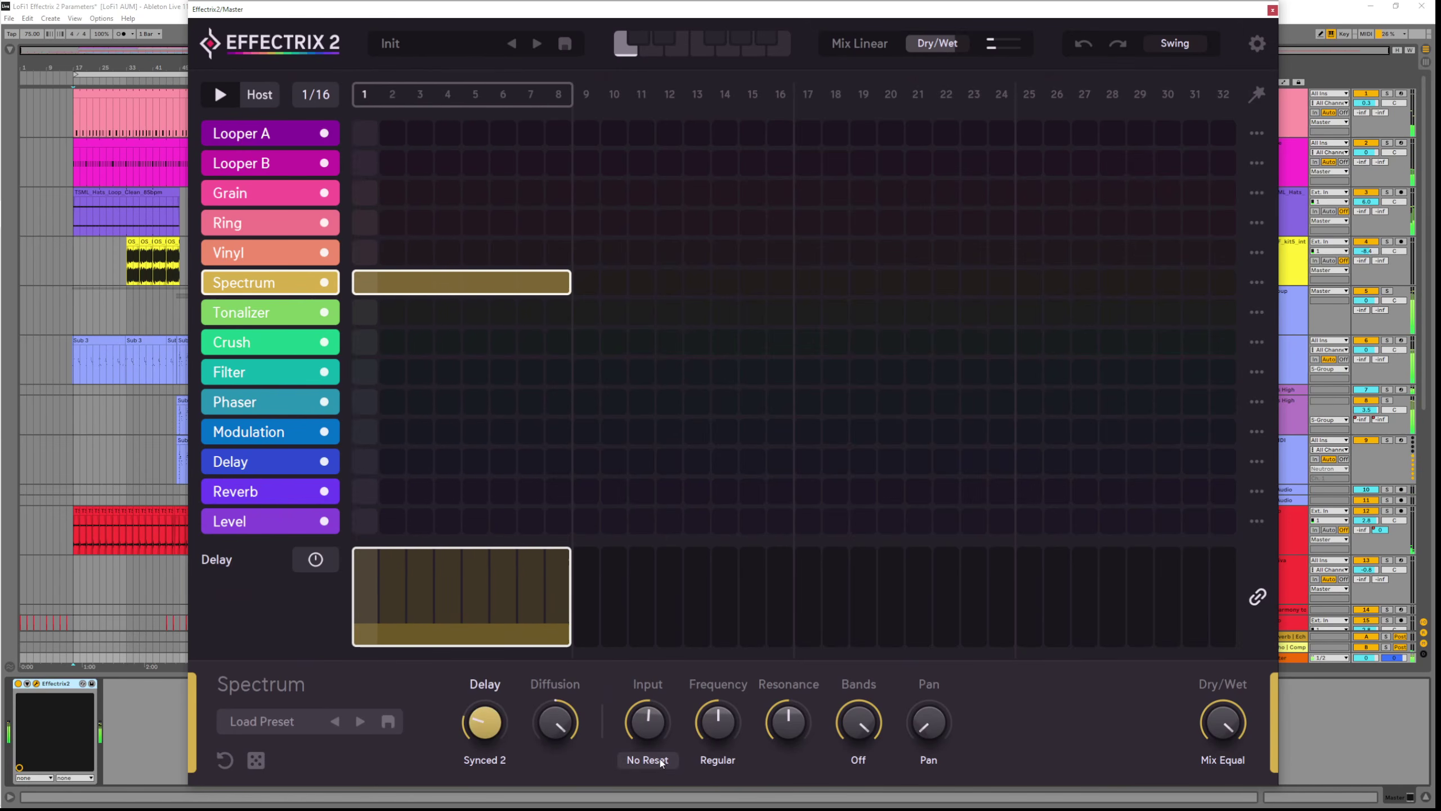
{"action": "left_click", "coordinate": [652, 723]}
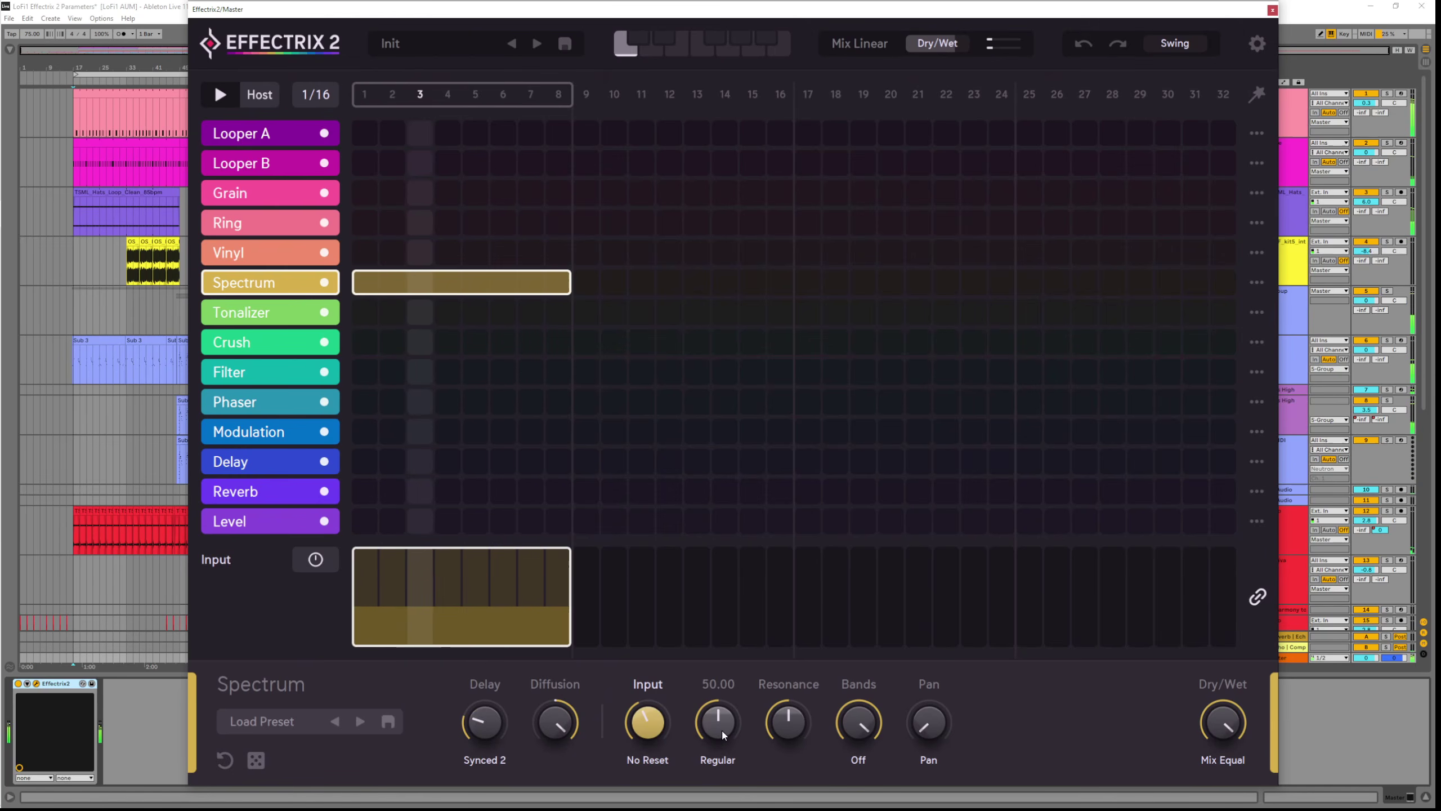
Raise the Spectrum Frequency to 93.05 and switch its mode through Upward to Center Up
{"action": "mouse_move", "coordinate": [723, 732]}
{"action": "left_mouse_down"}
{"action": "mouse_move", "coordinate": [715, 689]}
{"action": "mouse_move", "coordinate": [723, 712]}
{"action": "left_mouse_up"}
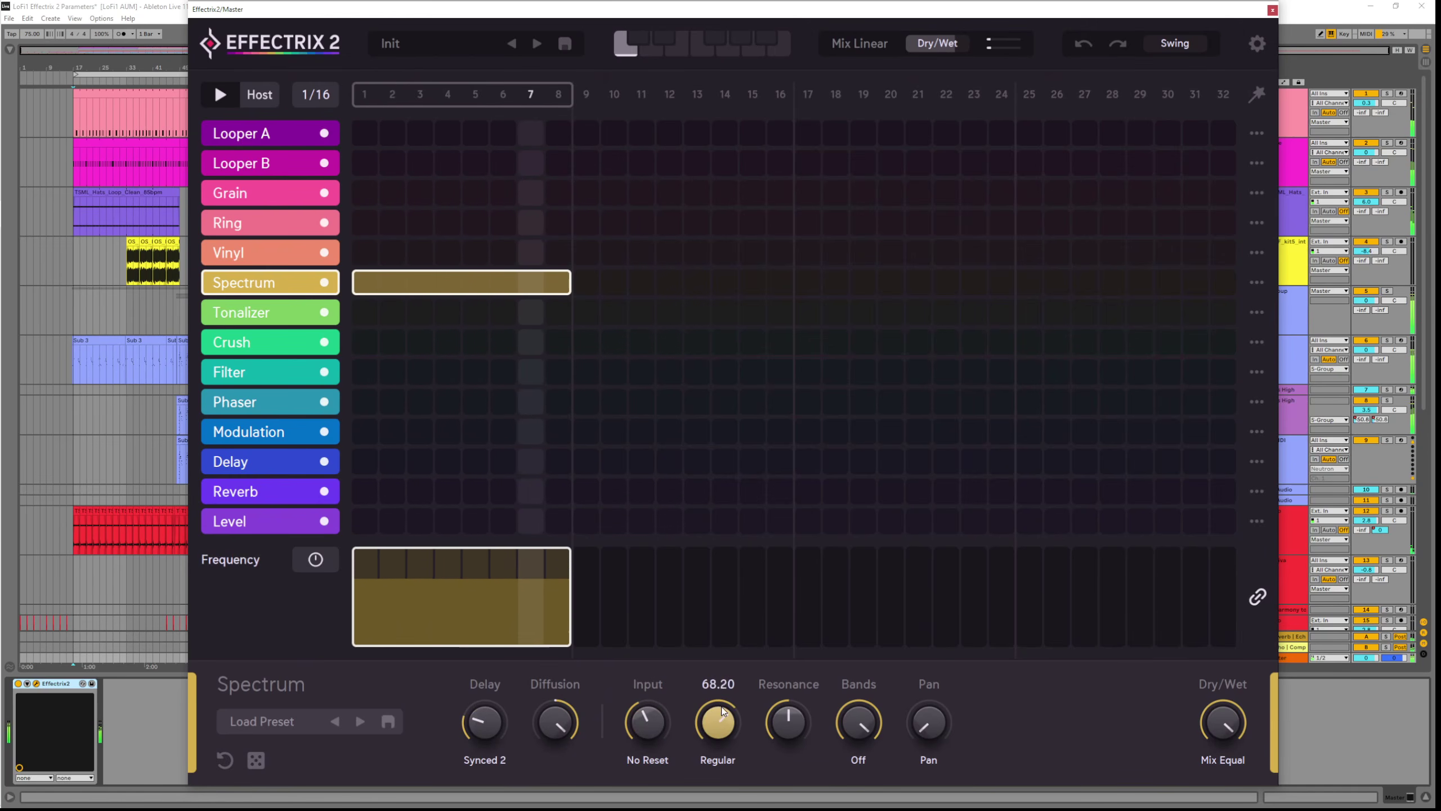
{"action": "left_click_drag", "start_coordinate": [739, 761], "coordinate": [717, 707]}
{"action": "left_click", "coordinate": [715, 761]}
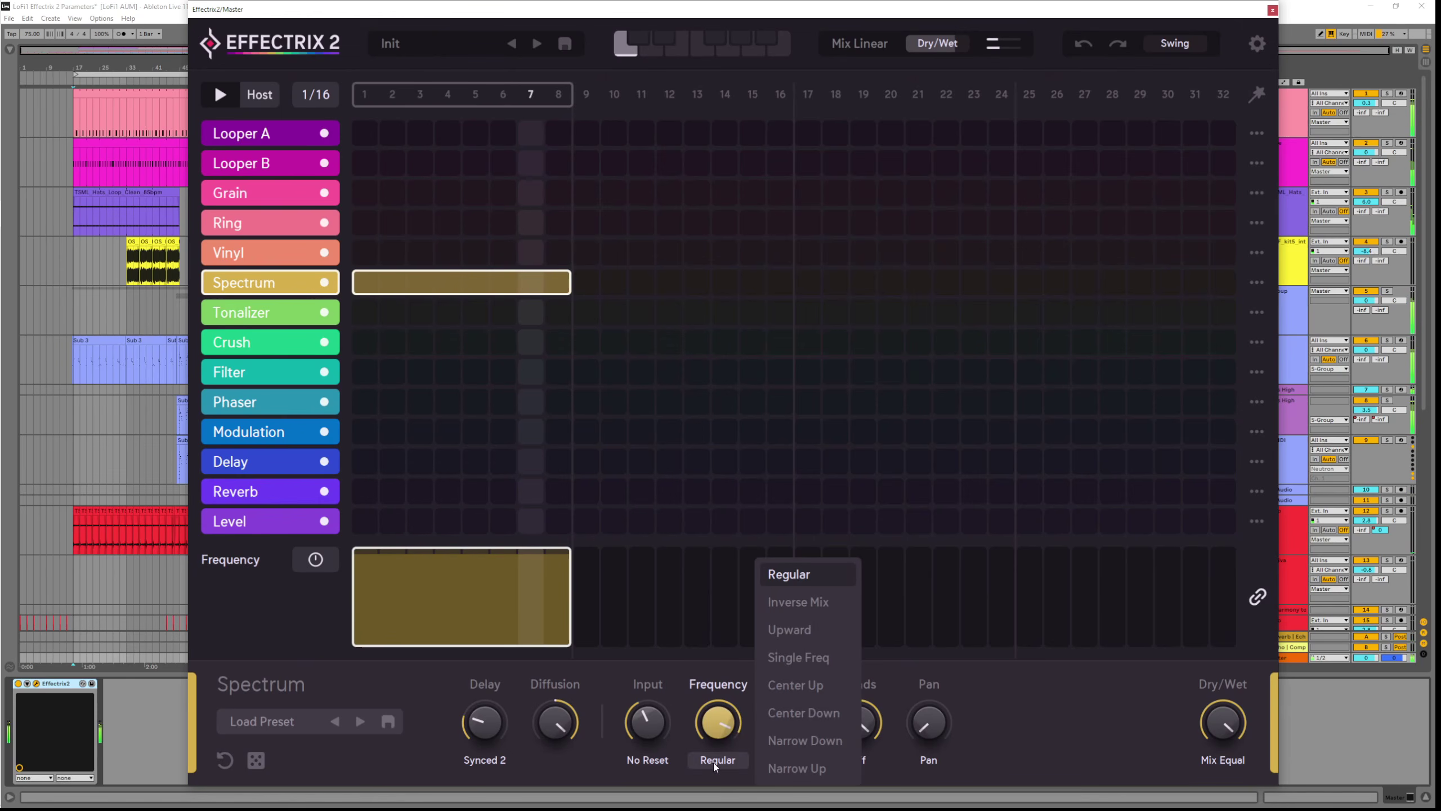
{"action": "left_click", "coordinate": [797, 630]}
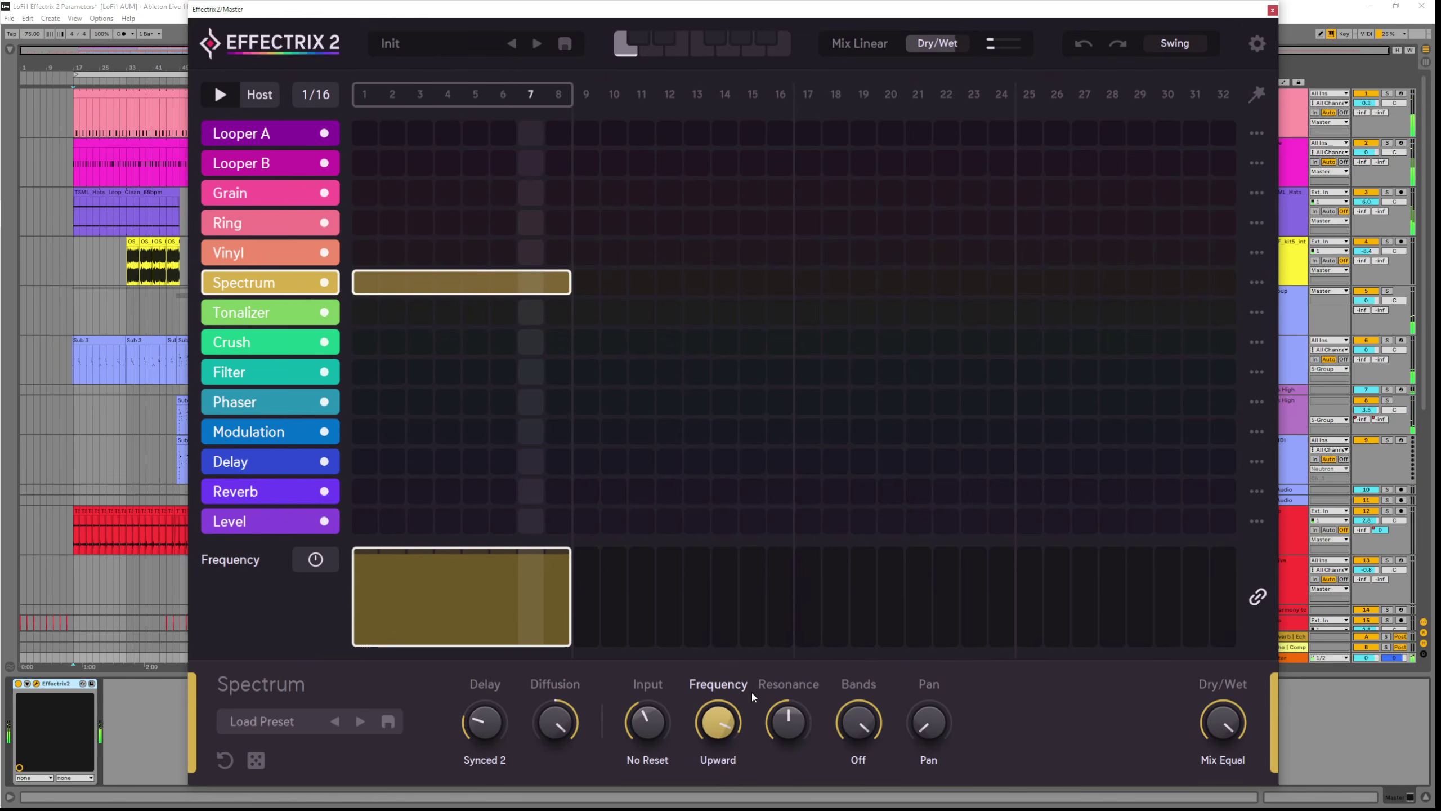
{"action": "left_click", "coordinate": [718, 760]}
{"action": "left_click", "coordinate": [815, 686]}
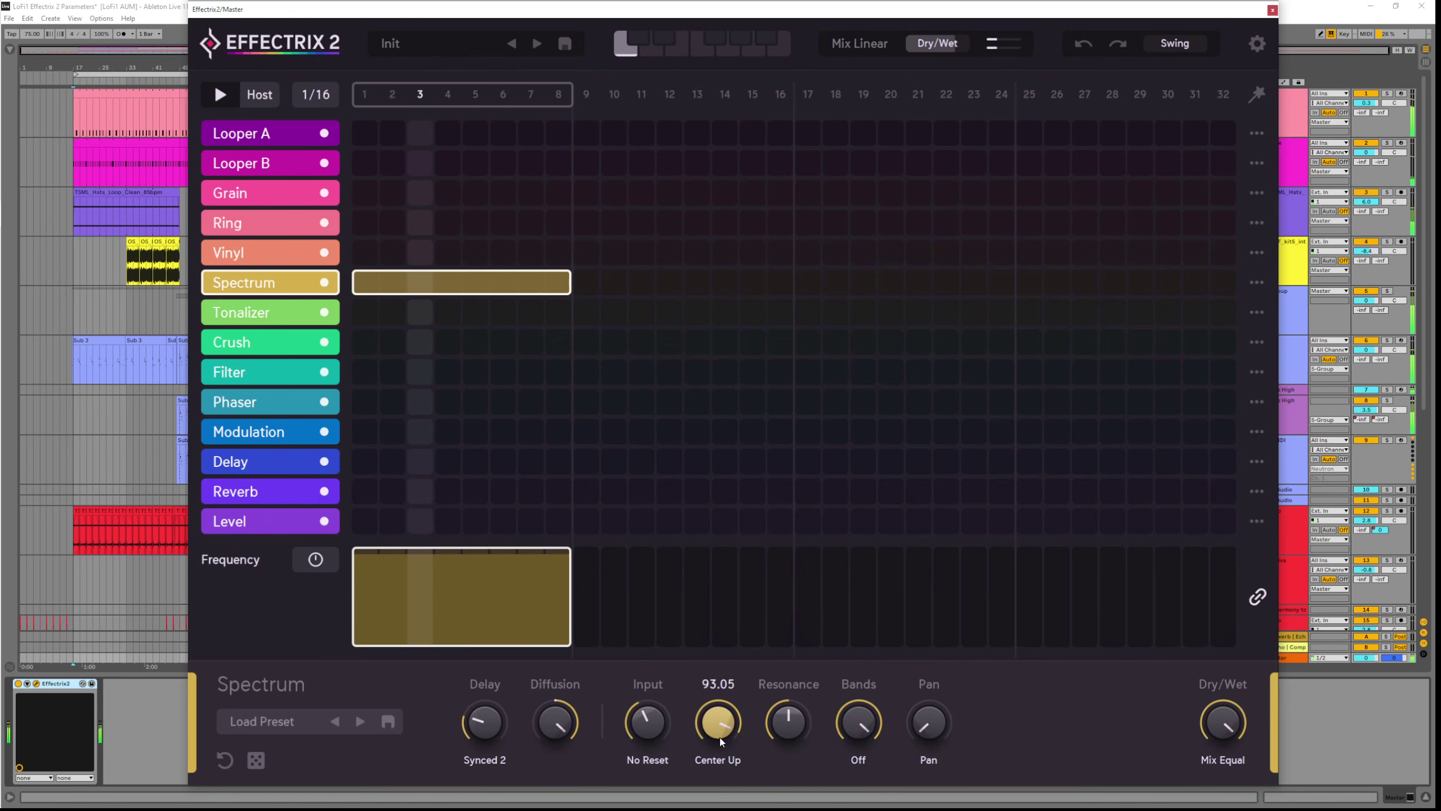
Sweep the Spectrum Frequency down to 10.40 and back up below its midpoint, and raise the Resonance to 99.00
{"action": "left_click_drag", "start_coordinate": [718, 722], "coordinate": [736, 798]}
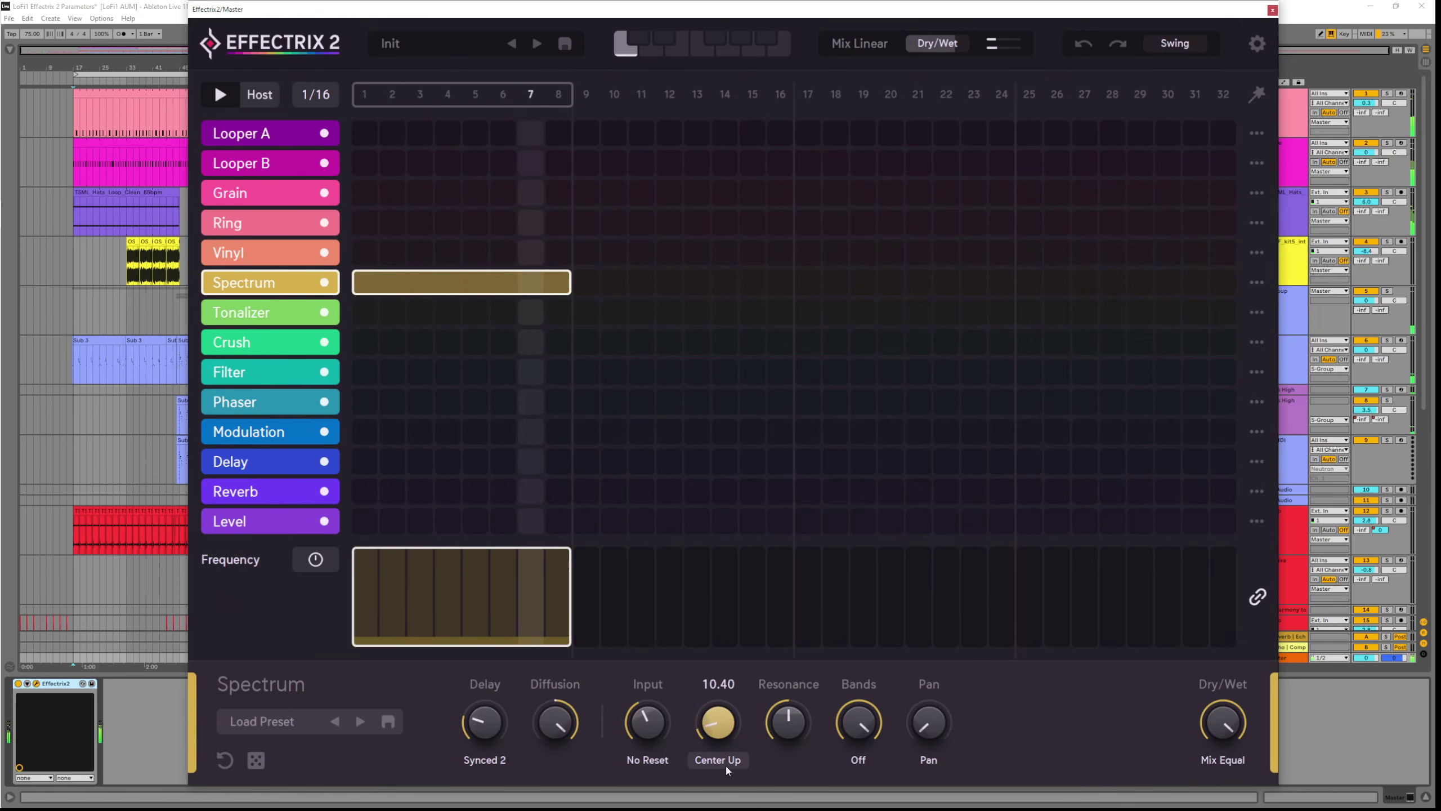
{"action": "left_click_drag", "start_coordinate": [723, 745], "coordinate": [790, 731]}
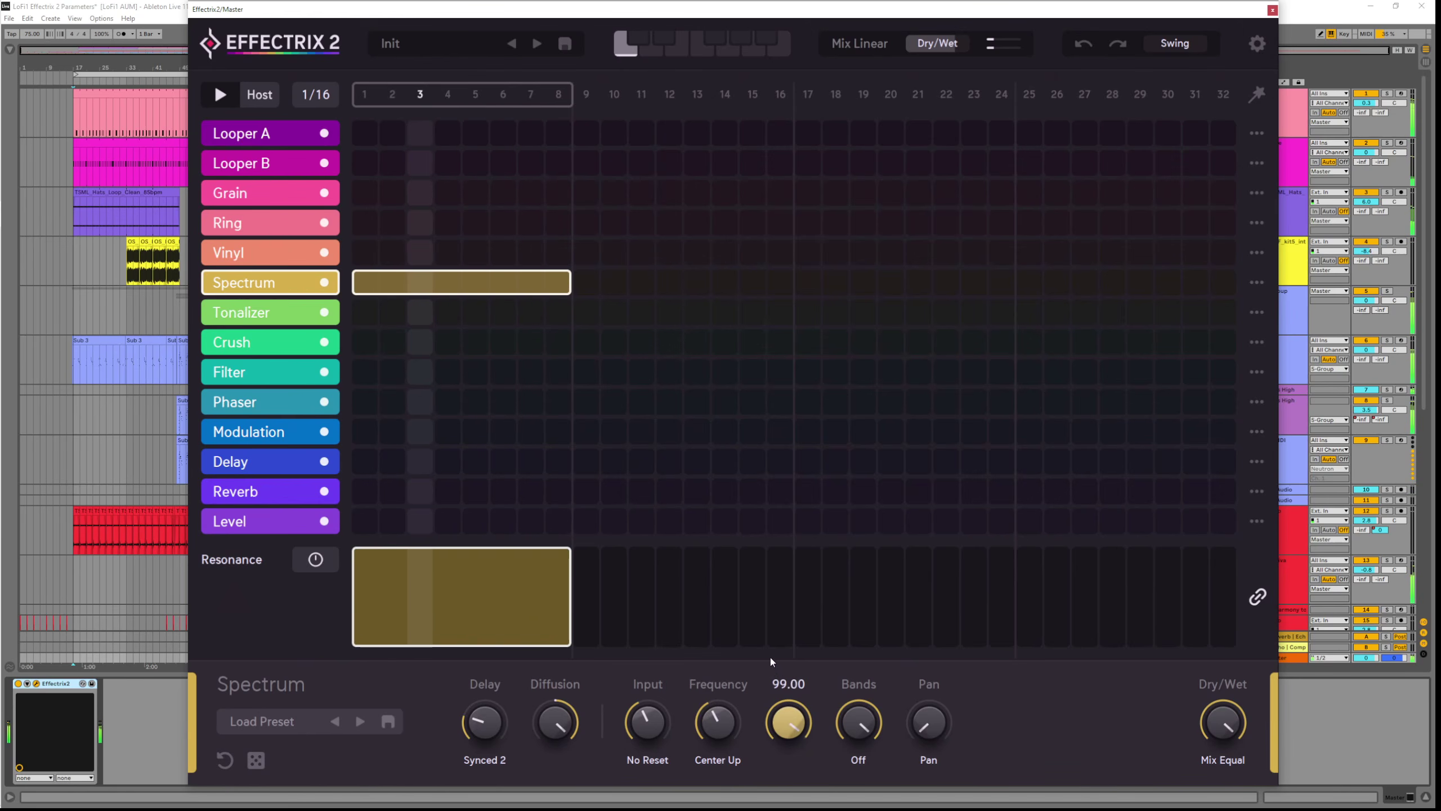
Try the Spectrum Frequency at its maximum in Narrow Up and Upward modes, and switch the mode back to Center Up
{"action": "left_click", "coordinate": [737, 766]}
{"action": "left_click", "coordinate": [796, 768]}
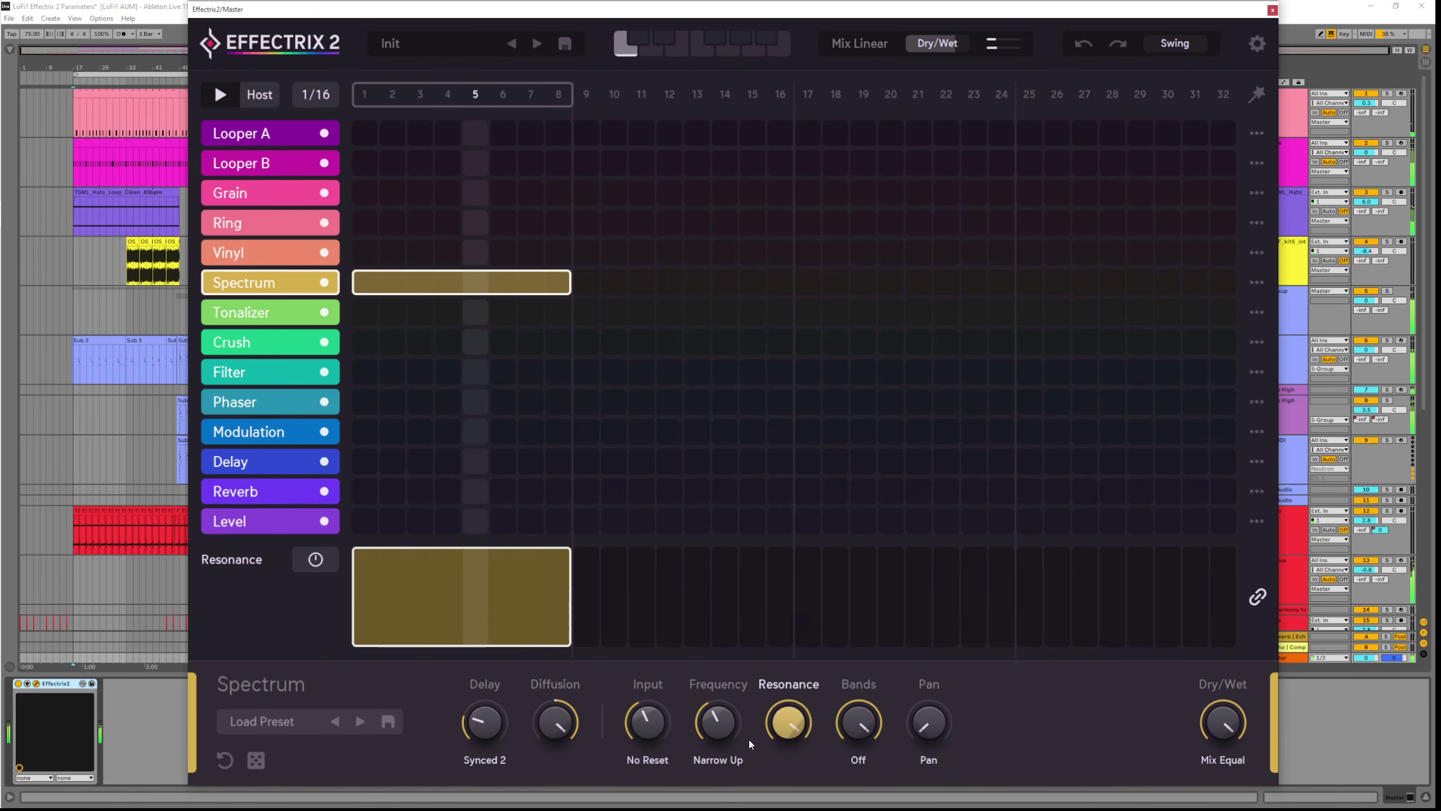
{"action": "left_click_drag", "start_coordinate": [718, 724], "coordinate": [714, 691]}
{"action": "left_click", "coordinate": [725, 768]}
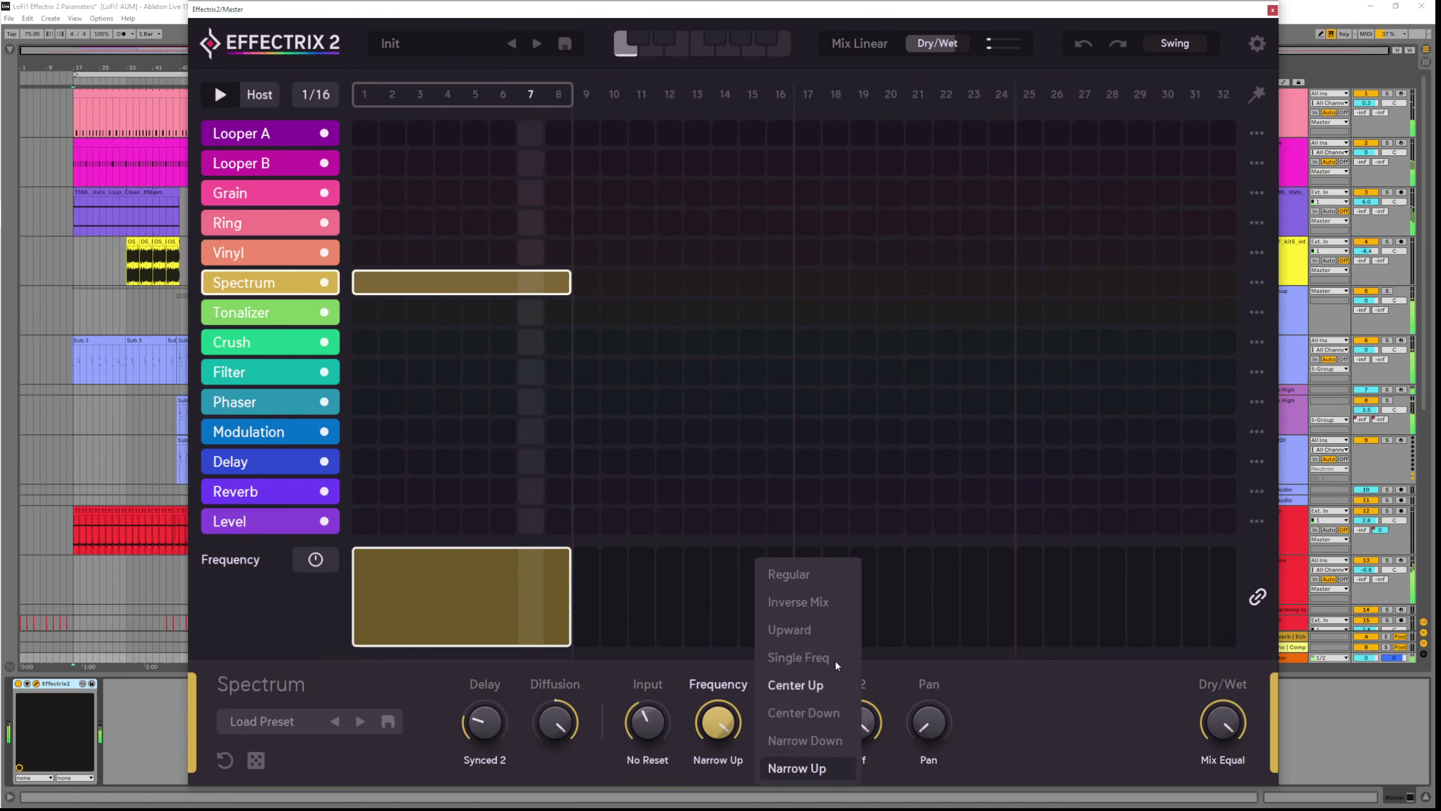
{"action": "left_click", "coordinate": [805, 625]}
{"action": "left_click", "coordinate": [729, 759]}
{"action": "left_click", "coordinate": [834, 706]}
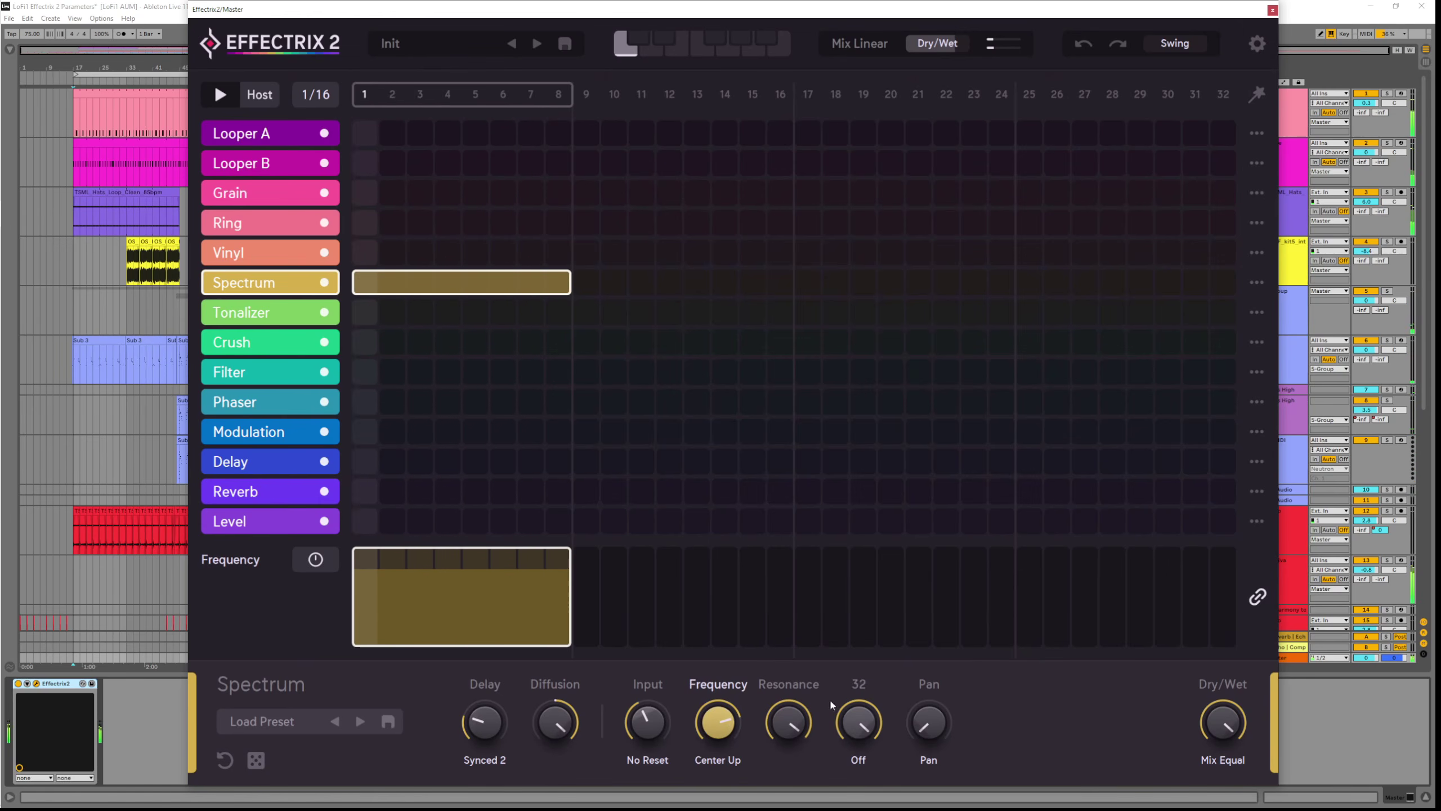
Lower the Spectrum Resonance to about a third, with Frequency near its midpoint, and reduce the Bands to 5
{"action": "left_click_drag", "start_coordinate": [796, 722], "coordinate": [806, 759]}
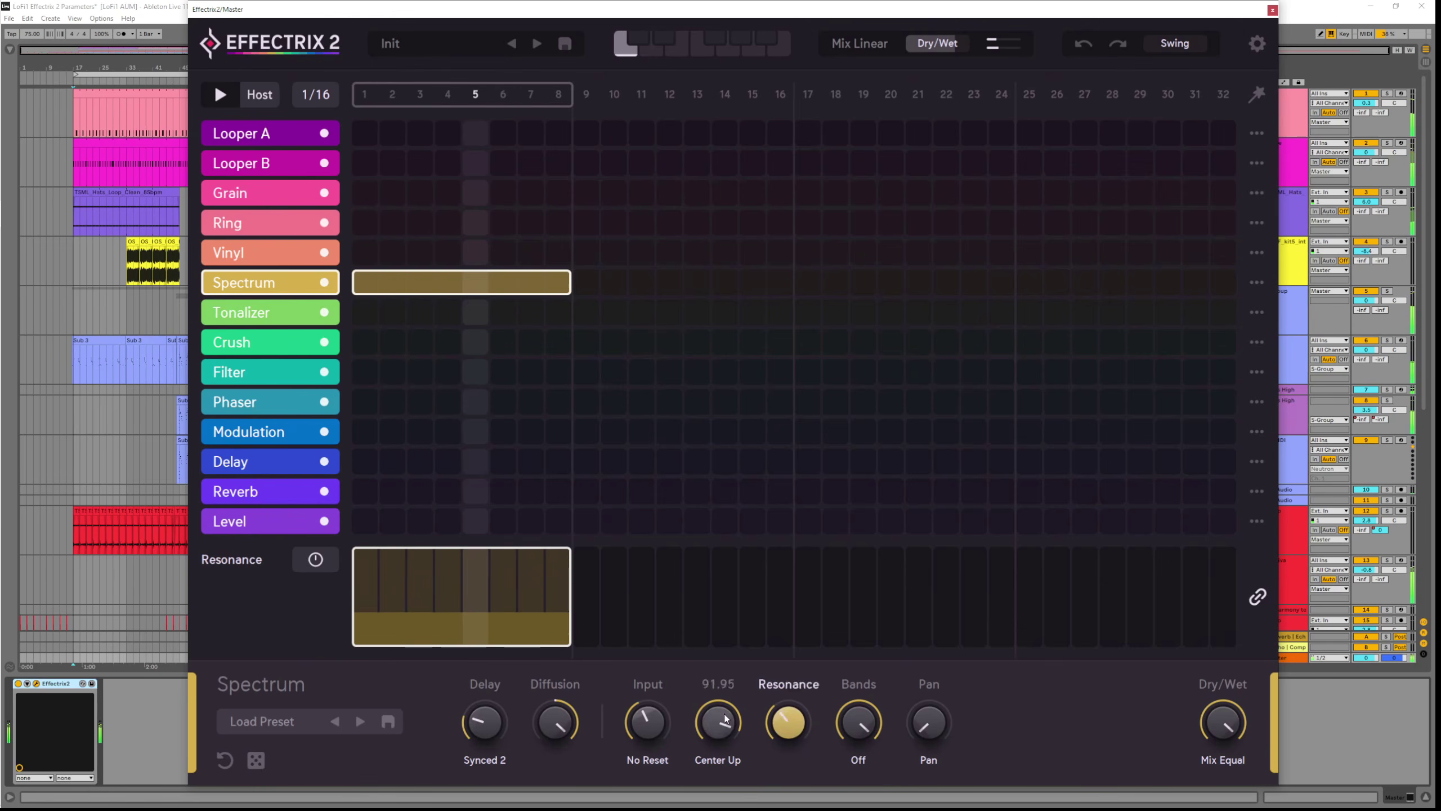
{"action": "left_click_drag", "start_coordinate": [718, 722], "coordinate": [719, 707]}
{"action": "left_click_drag", "start_coordinate": [867, 718], "coordinate": [876, 787]}
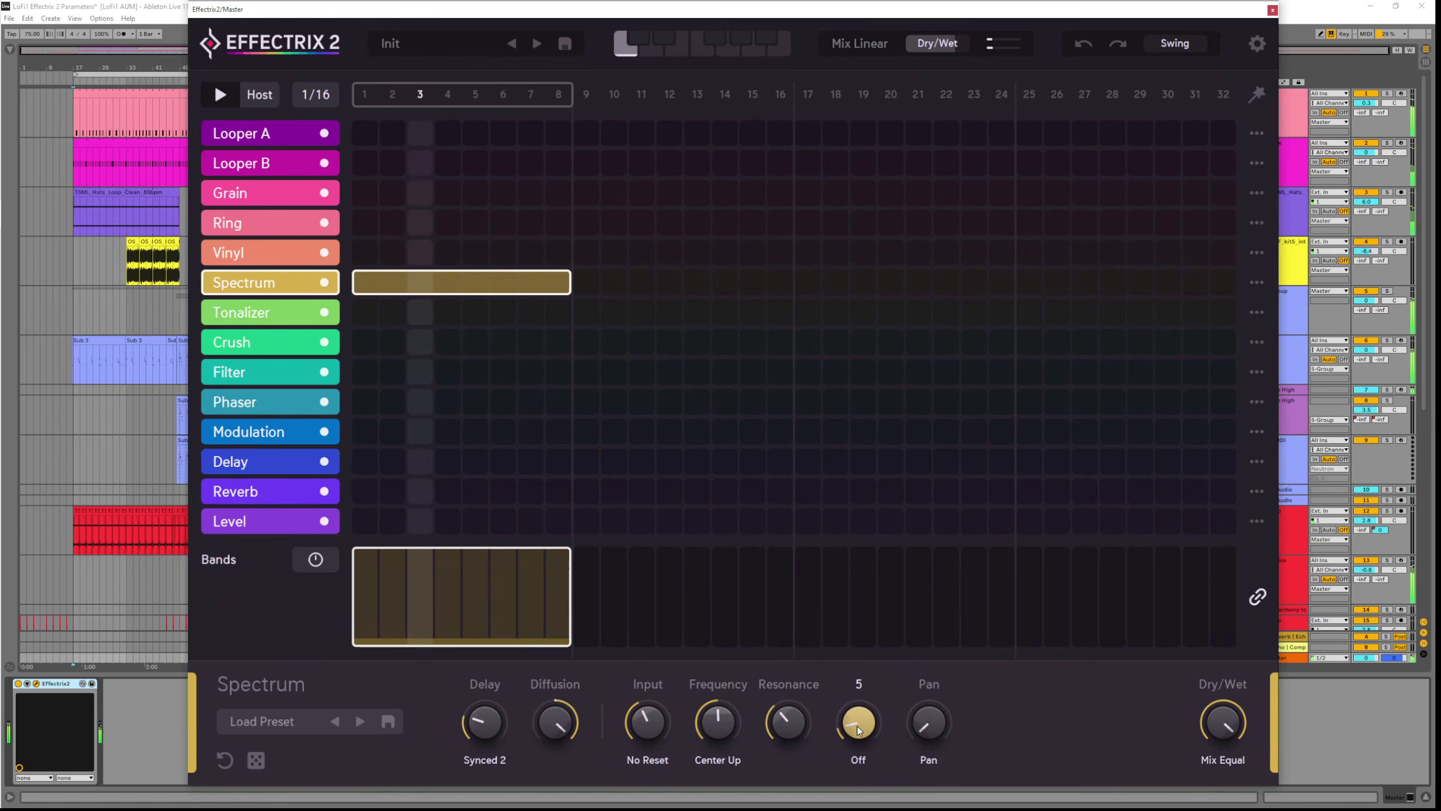
Switch the Spectrum Delay mode to Synced 1 with Delay at 8, and raise the Bands slightly
{"action": "left_click", "coordinate": [484, 760]}
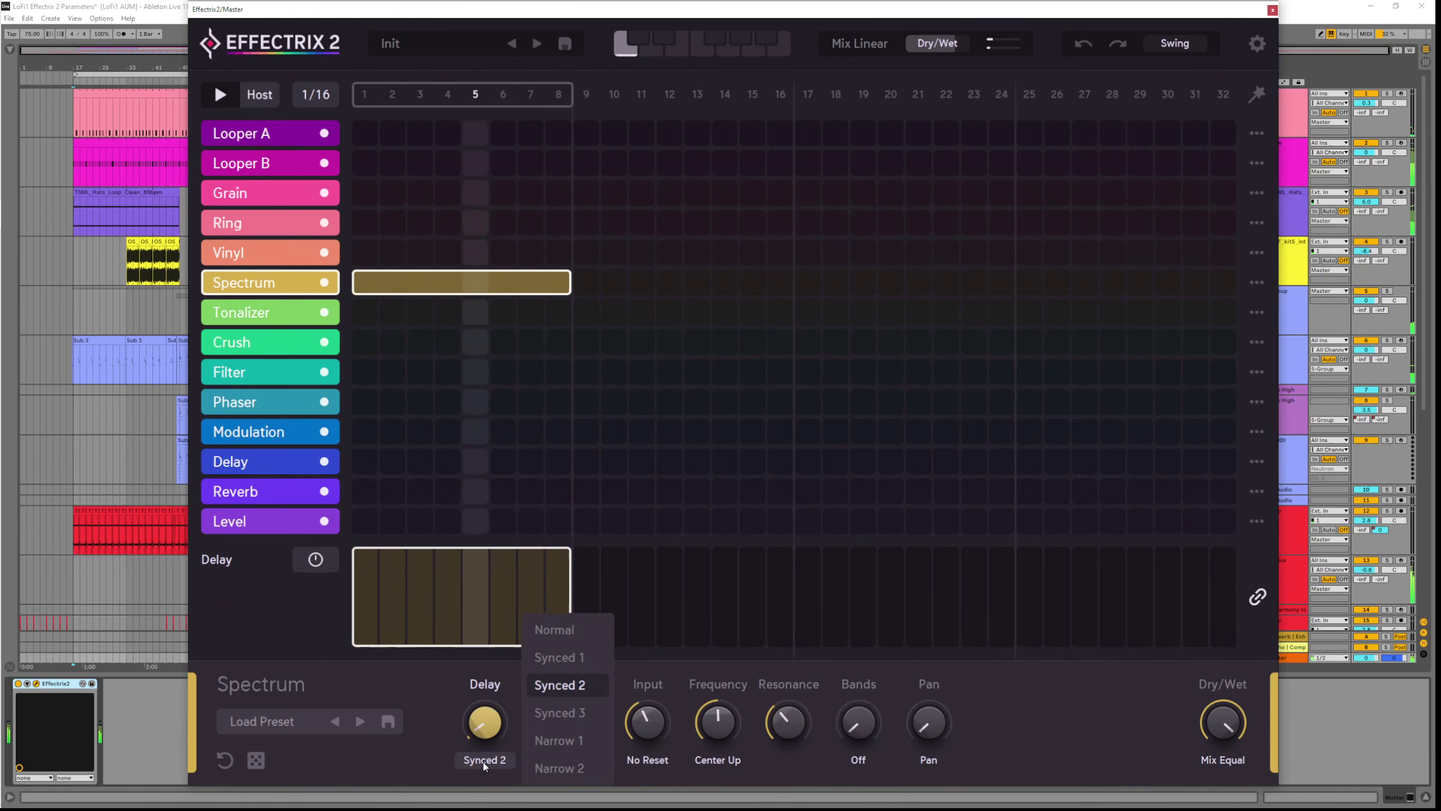
{"action": "left_click", "coordinate": [568, 659]}
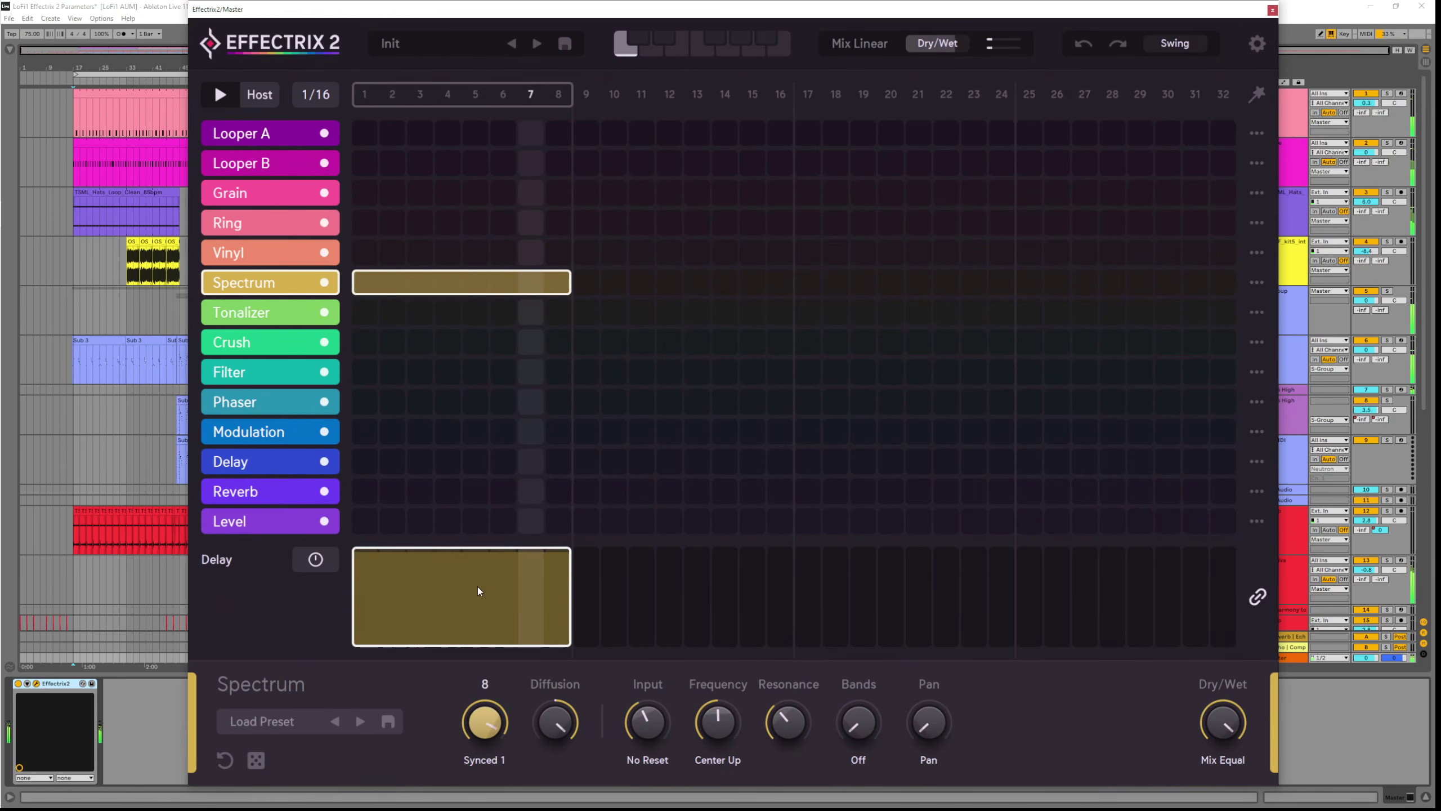
{"action": "left_click", "coordinate": [863, 735]}
{"action": "scroll", "coordinate": [863, 737], "scroll_direction": "up", "scroll_amount": 2}
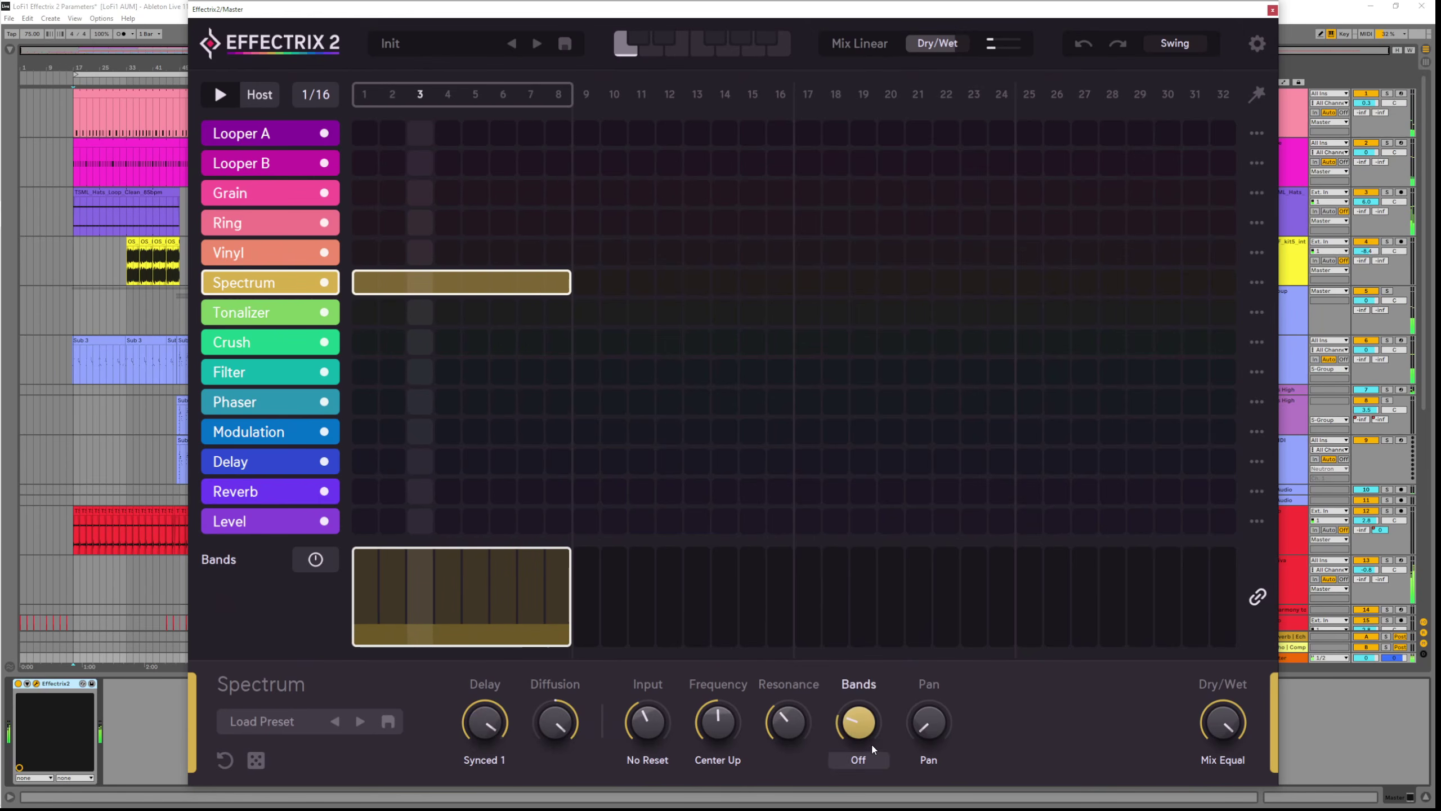
Try the Spectrum Bands at high values in 2nd and 3rd modes, and switch the mode back to Off
{"action": "left_click", "coordinate": [863, 759]}
{"action": "left_click", "coordinate": [928, 740]}
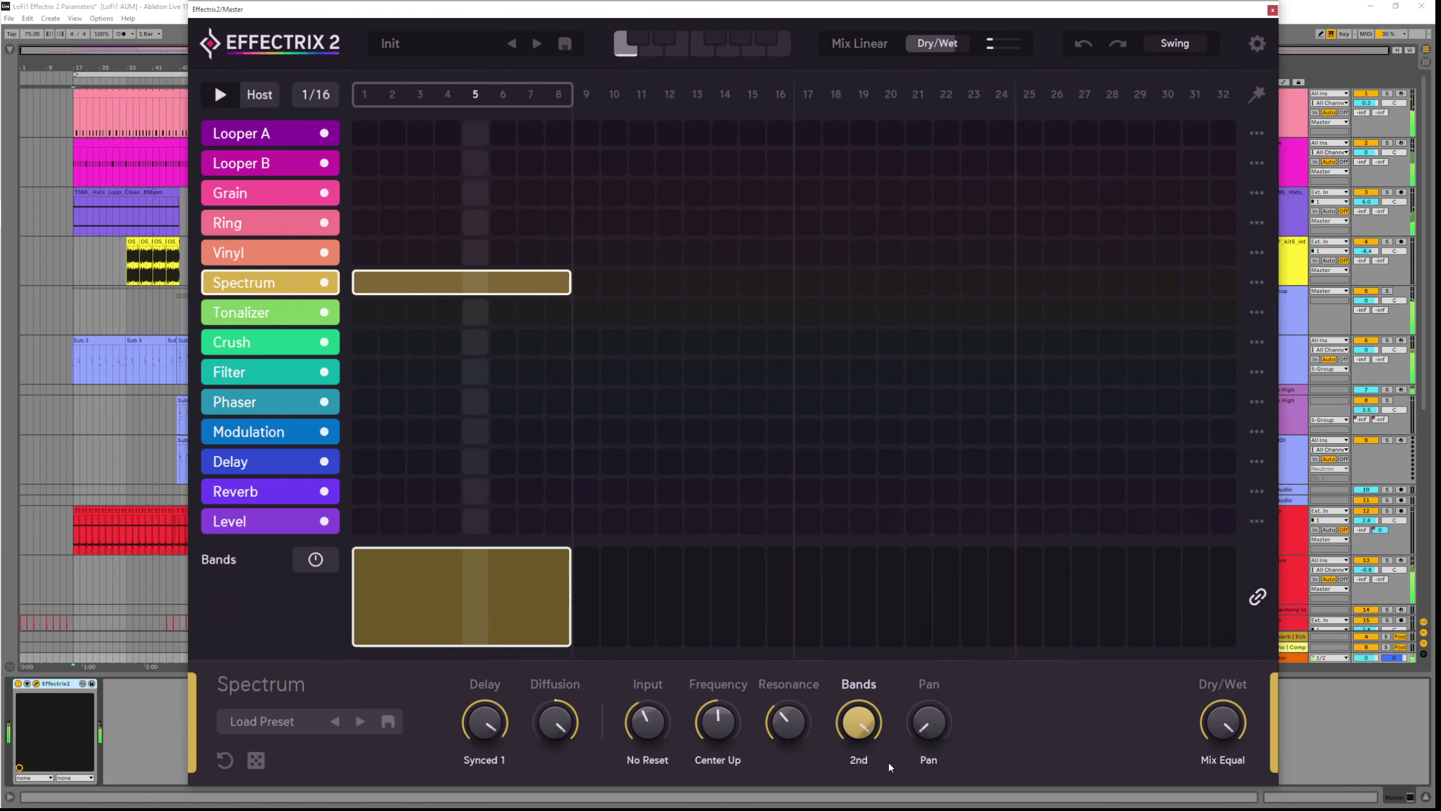
{"action": "left_click", "coordinate": [869, 763]}
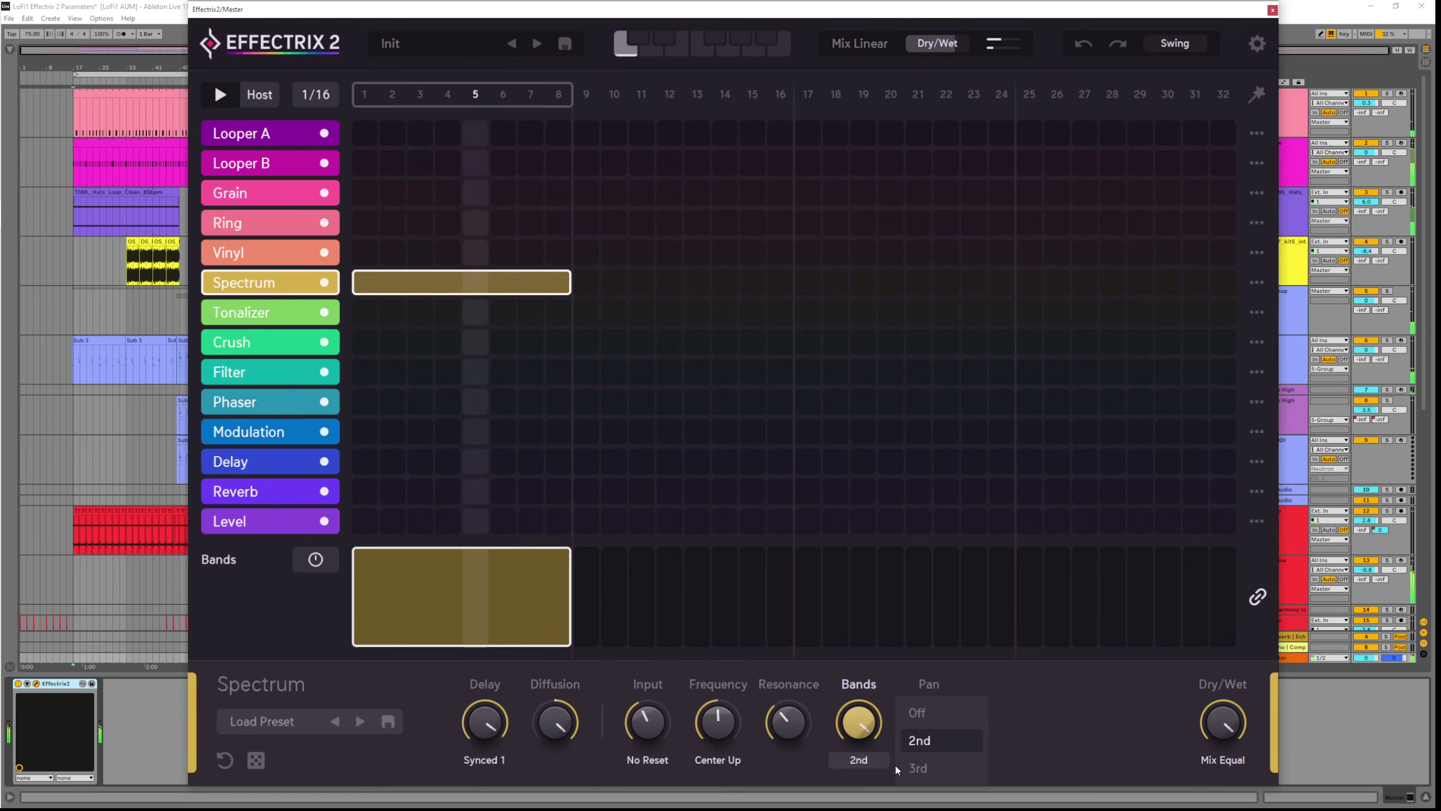
{"action": "left_click", "coordinate": [928, 768]}
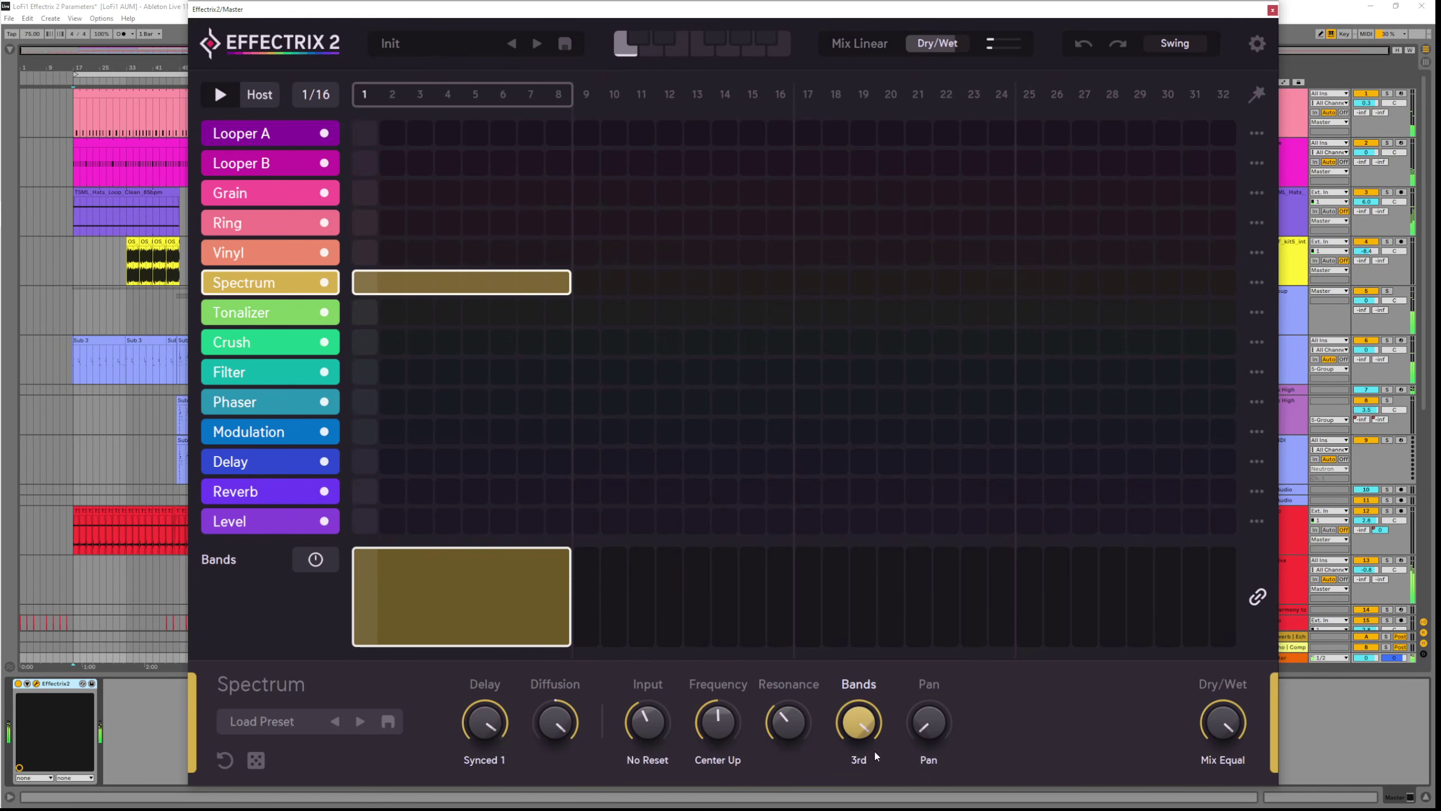
{"action": "mouse_move", "coordinate": [862, 735]}
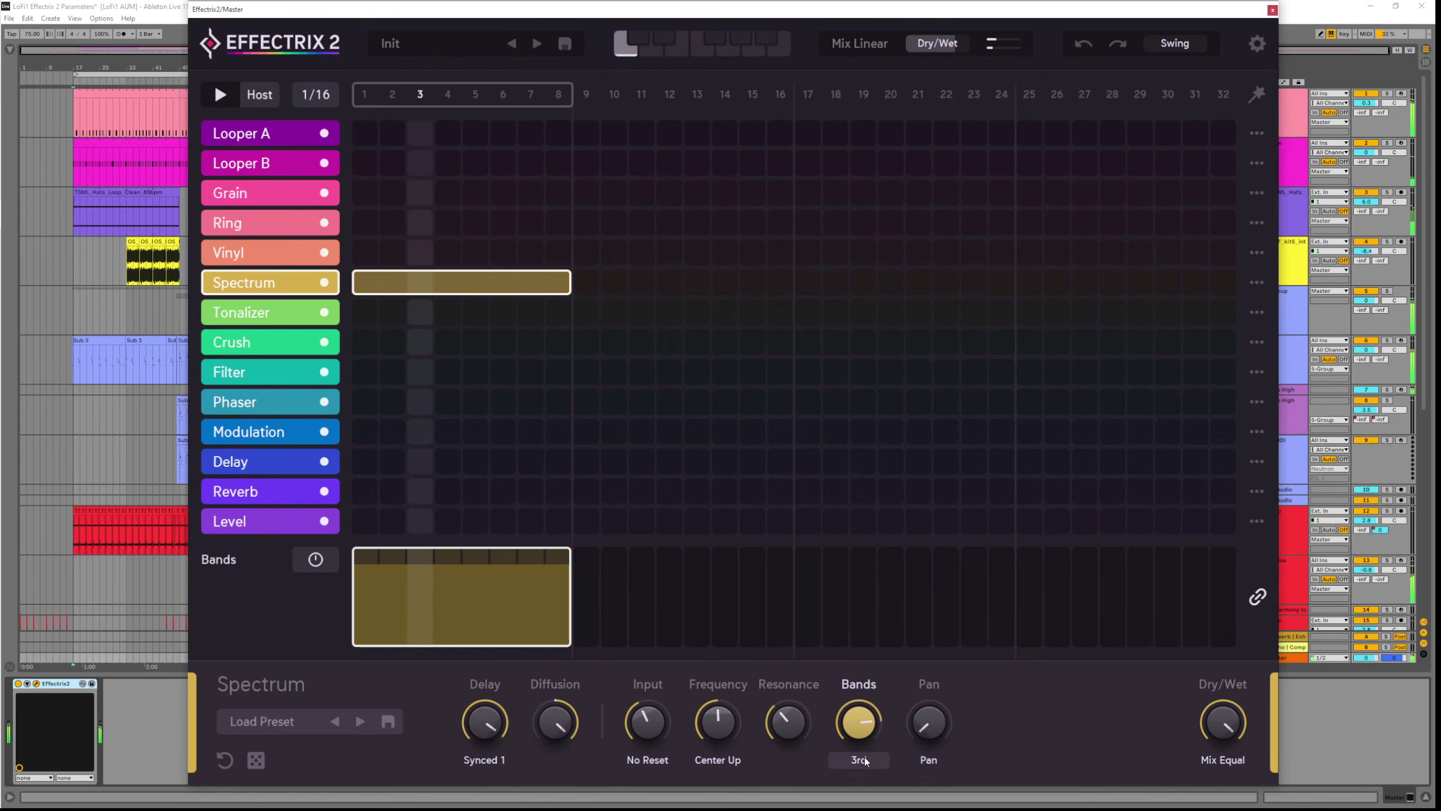
{"action": "left_click", "coordinate": [858, 759]}
{"action": "left_click", "coordinate": [922, 627]}
Set the Spectrum Delay to 4, and raise the Pan to its maximum in Pan 2 mode
{"action": "mouse_move", "coordinate": [476, 728]}
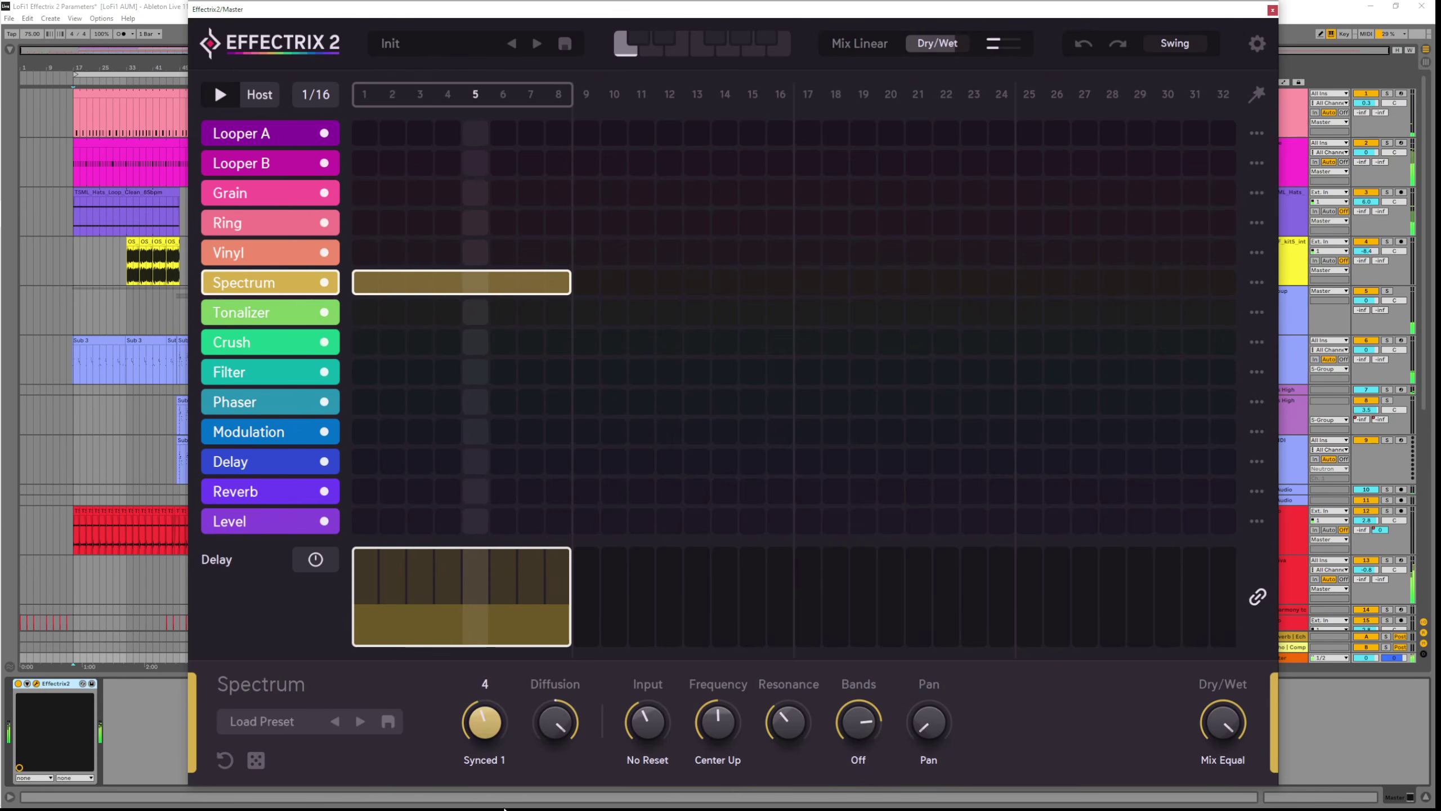
{"action": "left_click", "coordinate": [916, 710]}
{"action": "left_click_drag", "start_coordinate": [915, 710], "coordinate": [908, 604]}
{"action": "left_click", "coordinate": [928, 760]}
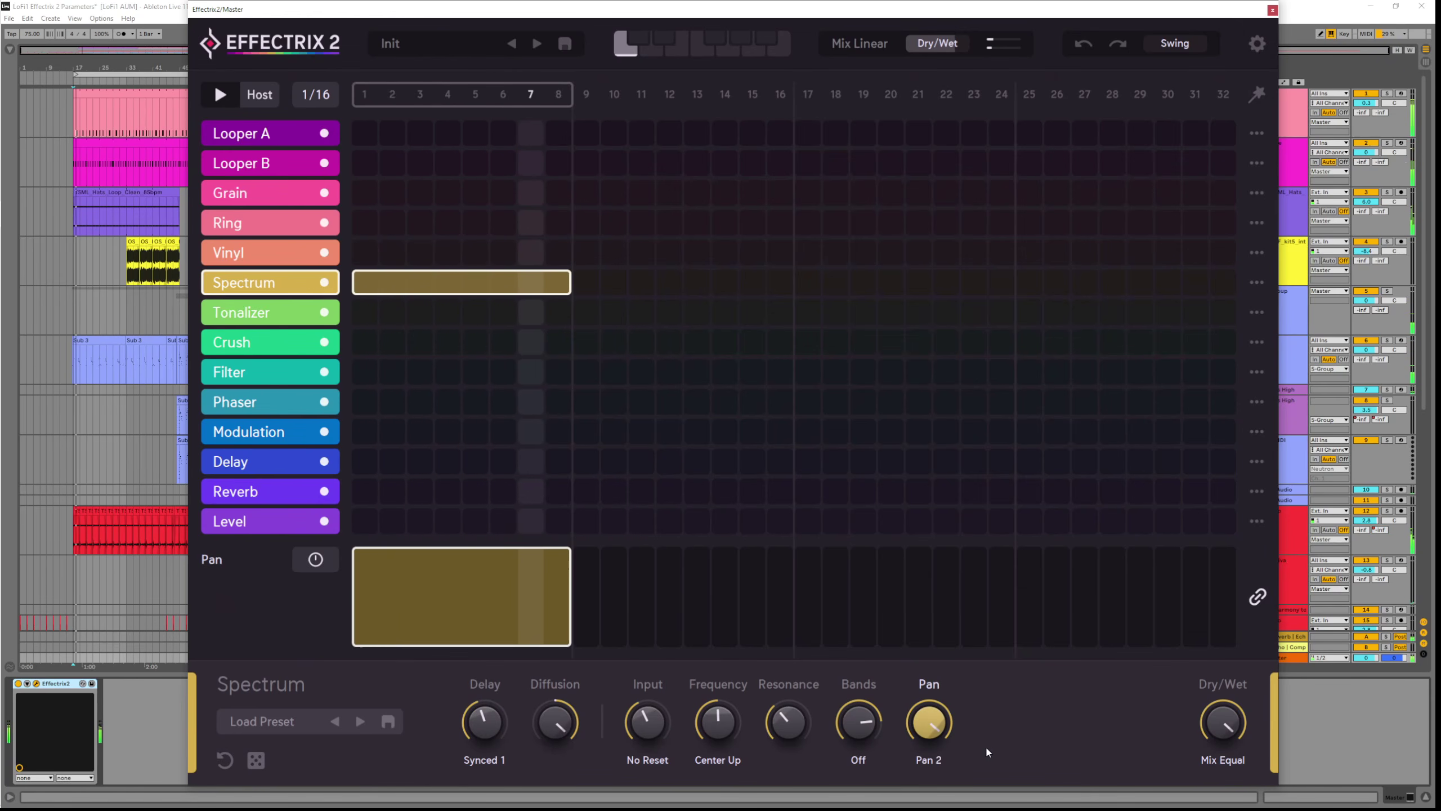
Switch the Spectrum Delay mode to Synced 3 with Delay near its midpoint, and set the Pan mode to Pan 3
{"action": "left_click", "coordinate": [484, 761]}
{"action": "left_click", "coordinate": [558, 711]}
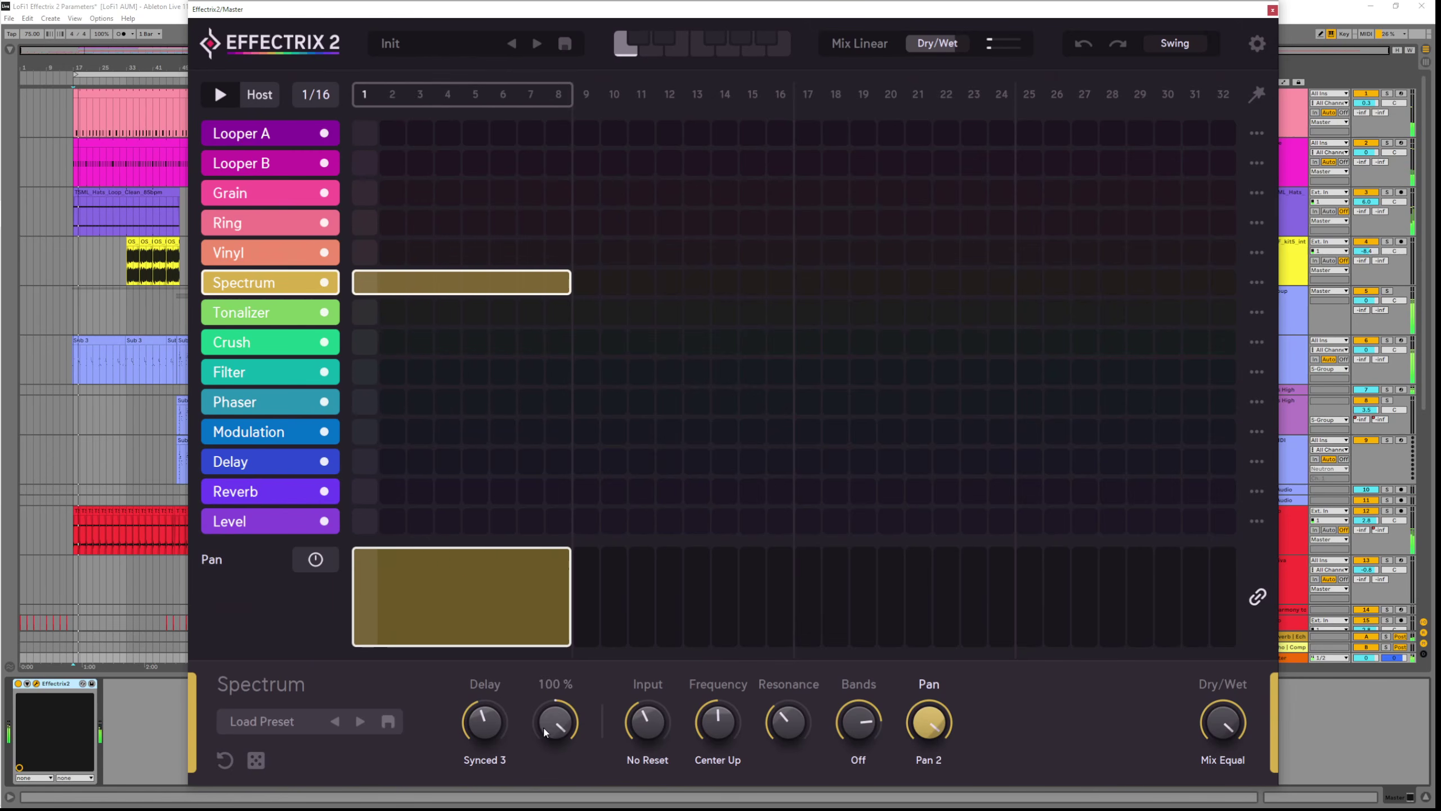
{"action": "left_click", "coordinate": [944, 761]}
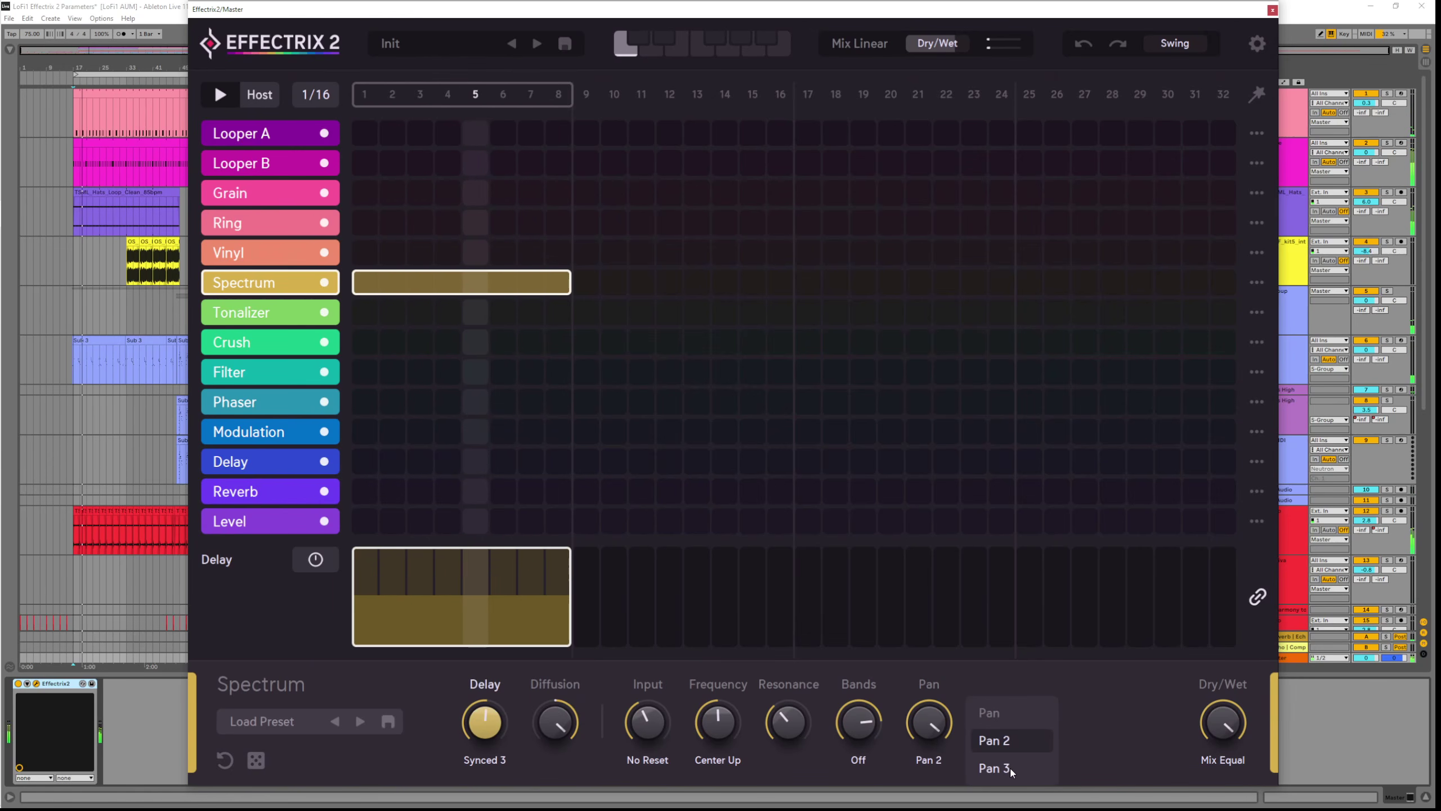
{"action": "left_click", "coordinate": [994, 768]}
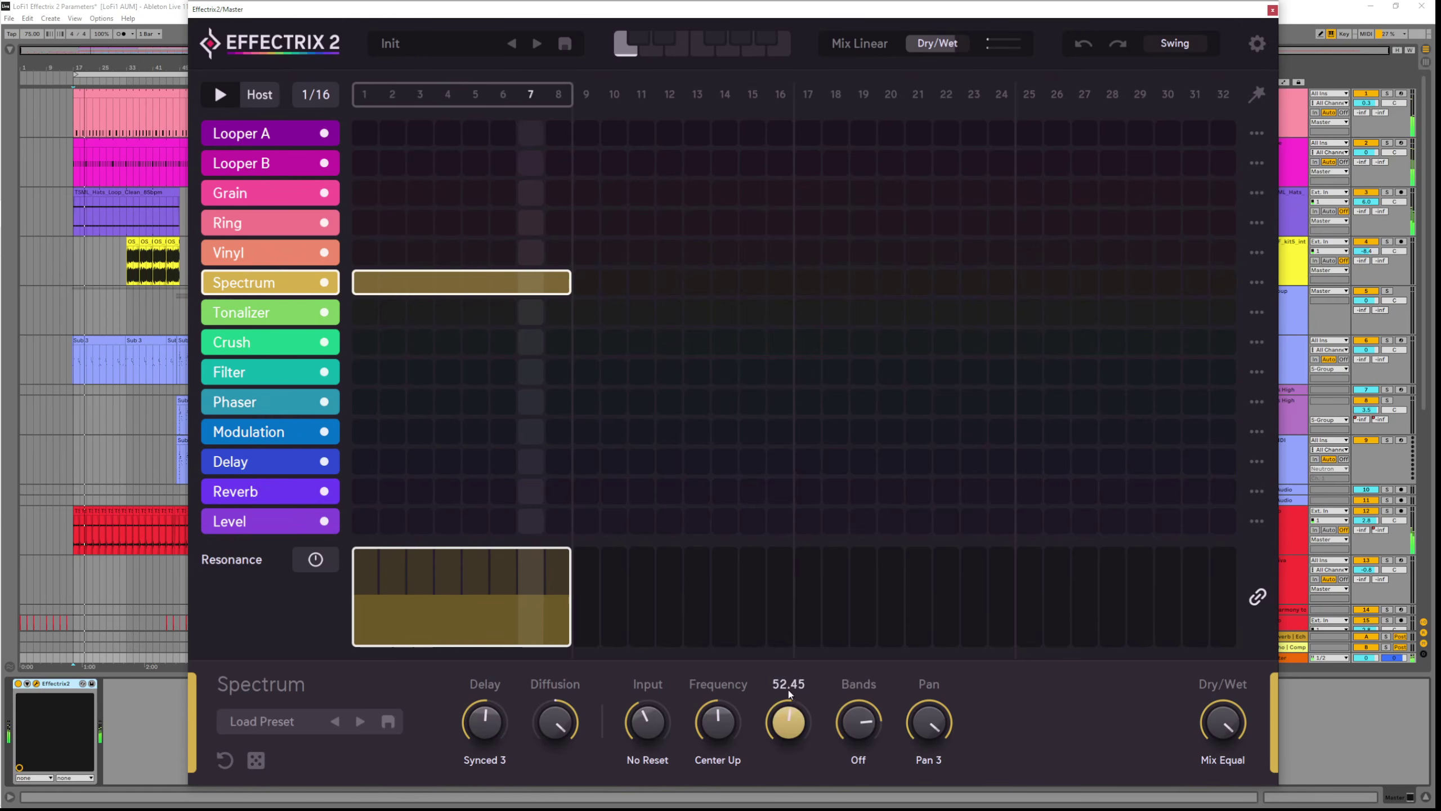
Raise the Spectrum Input above its midpoint with Diffusion reduced, and sweep the Frequency from 58.35 down to 0.00
{"action": "left_click_drag", "start_coordinate": [721, 712], "coordinate": [655, 699]}
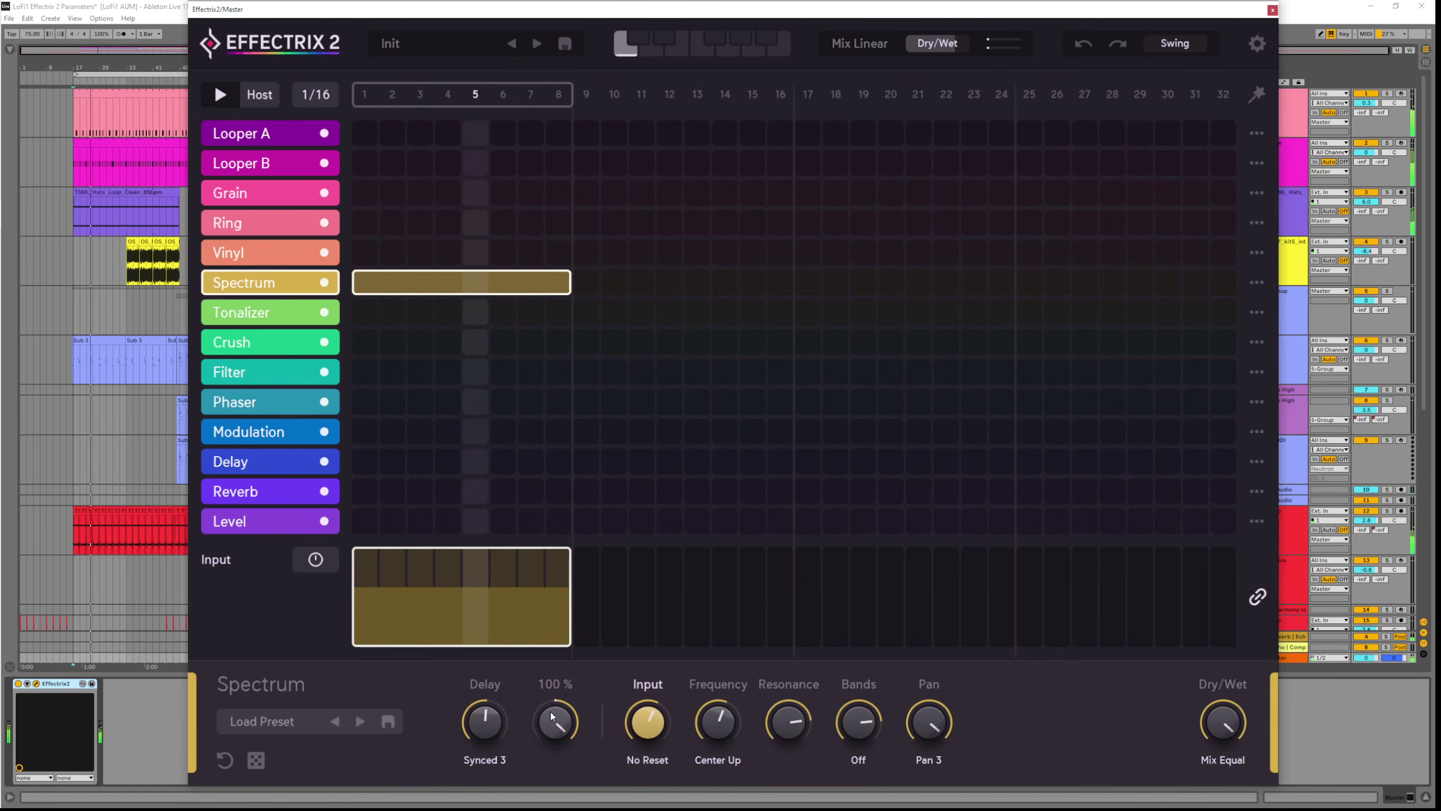
{"action": "left_click_drag", "start_coordinate": [554, 716], "coordinate": [566, 744]}
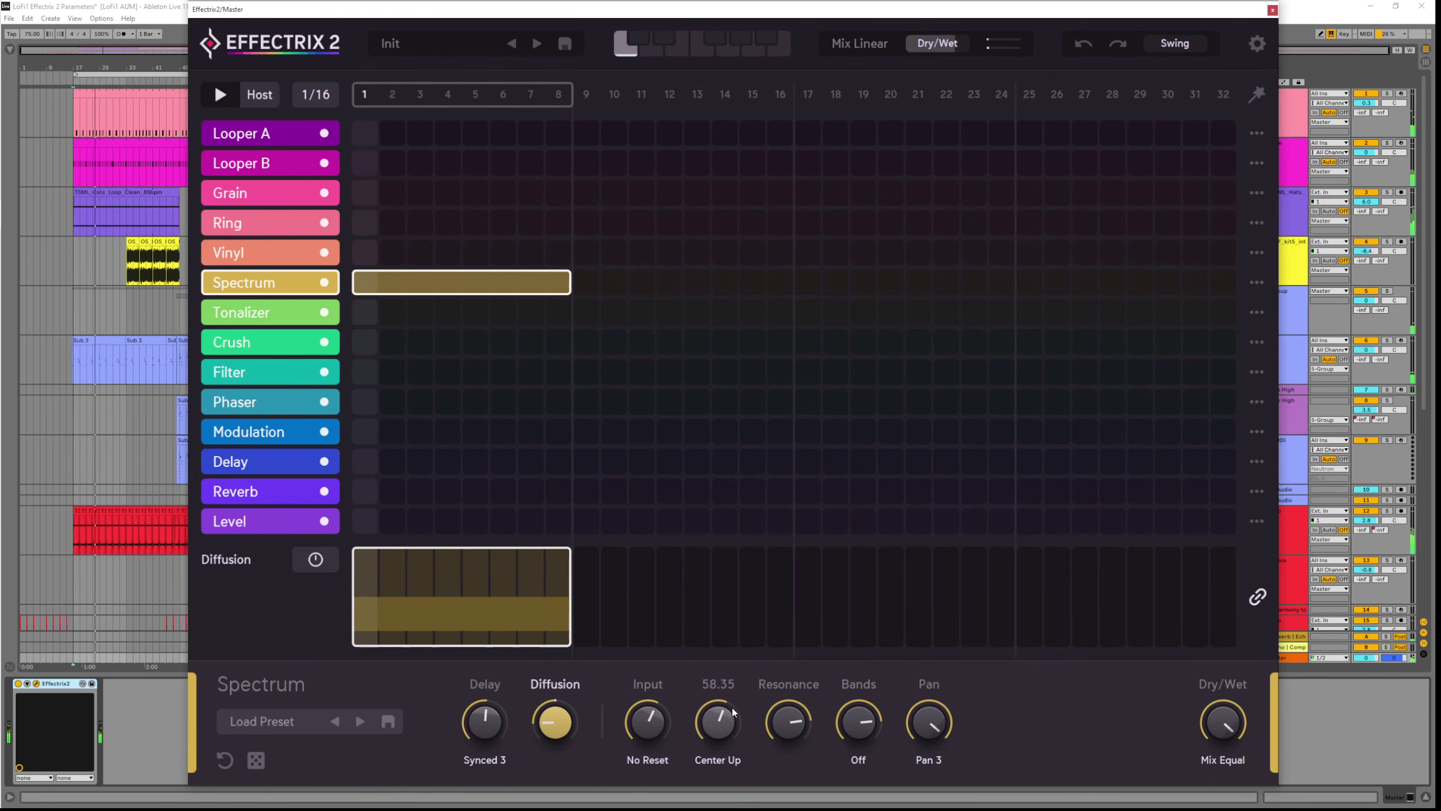
{"action": "left_click_drag", "start_coordinate": [736, 759], "coordinate": [735, 790]}
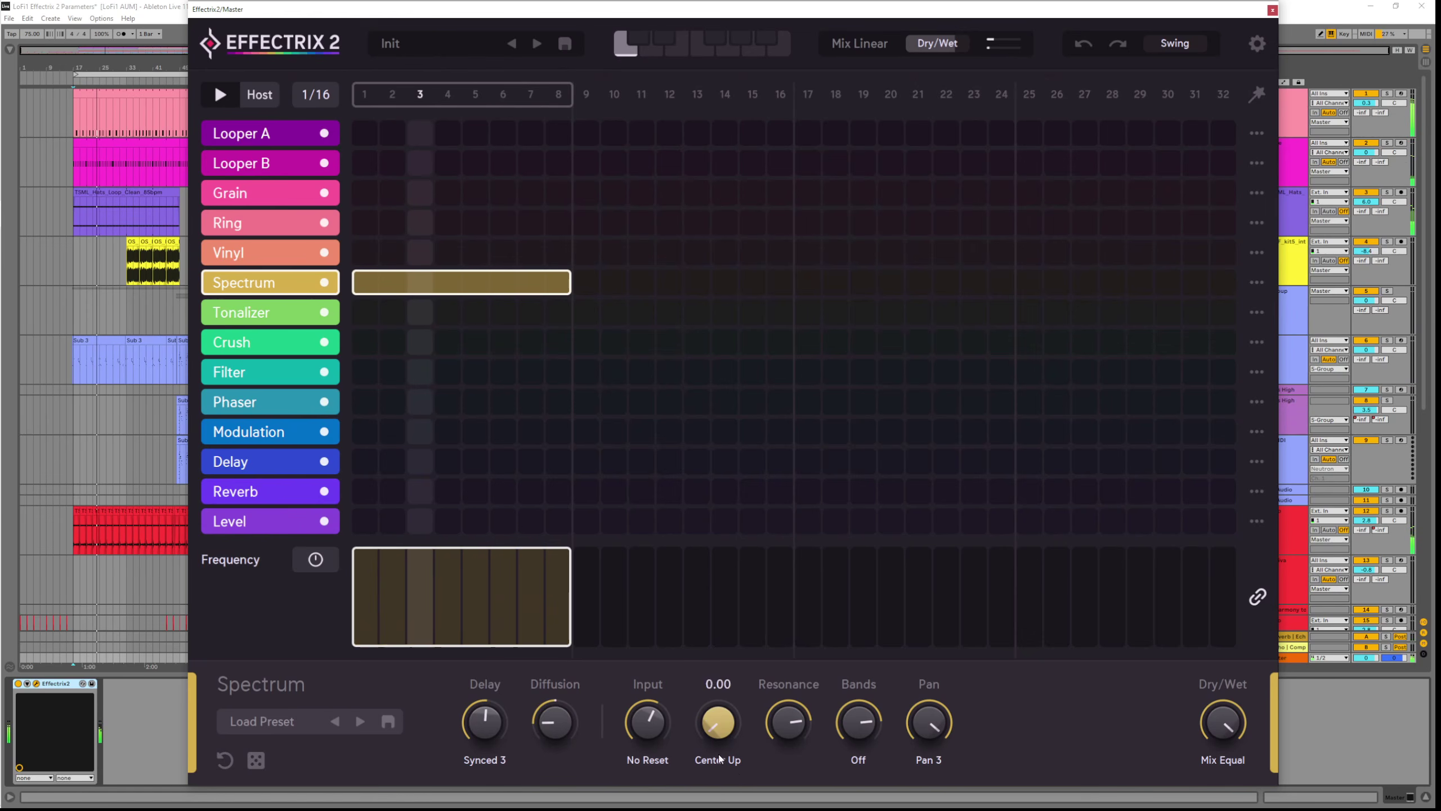